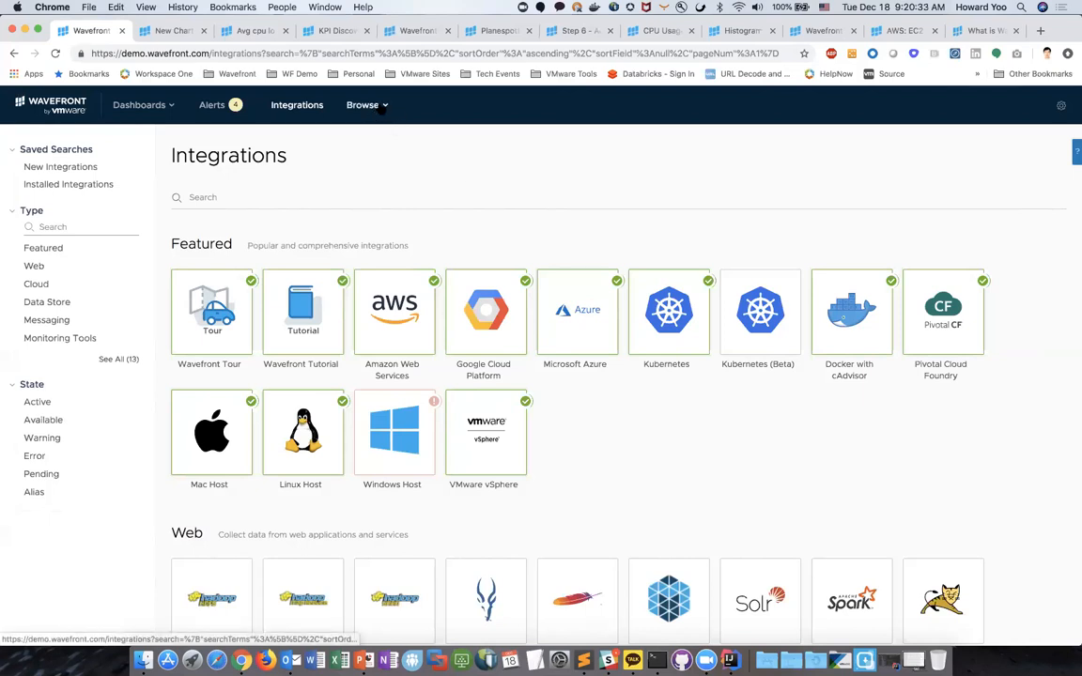
{"action": "left_click", "coordinate": [381, 107]}
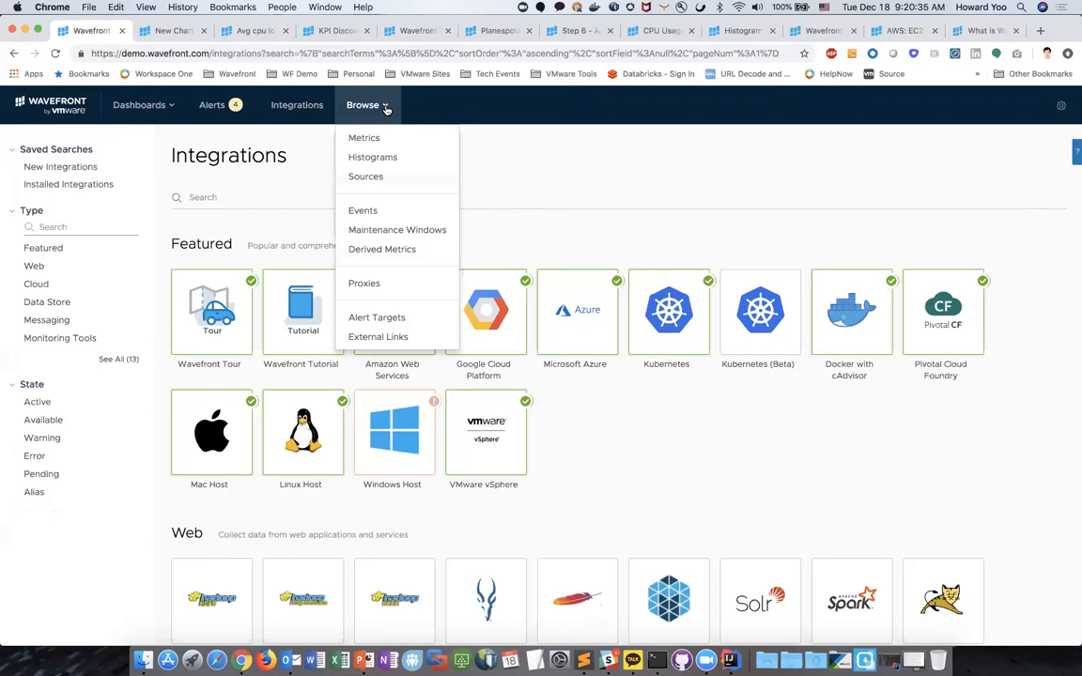
{"action": "left_click", "coordinate": [508, 110]}
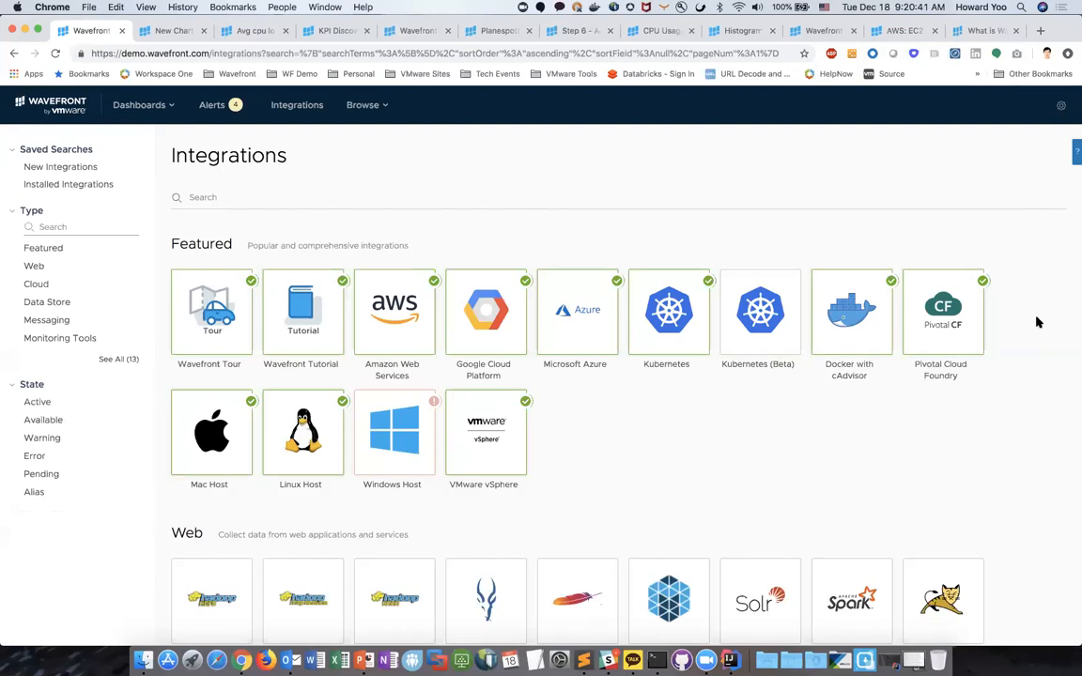
Review the catalogue of available integrations across all categories, from Featured, Web and Cloud through Monitoring Tools, Authentication and Archived.
{"action": "scroll", "coordinate": [1037, 322], "scroll_direction": "down", "scroll_amount": 5}
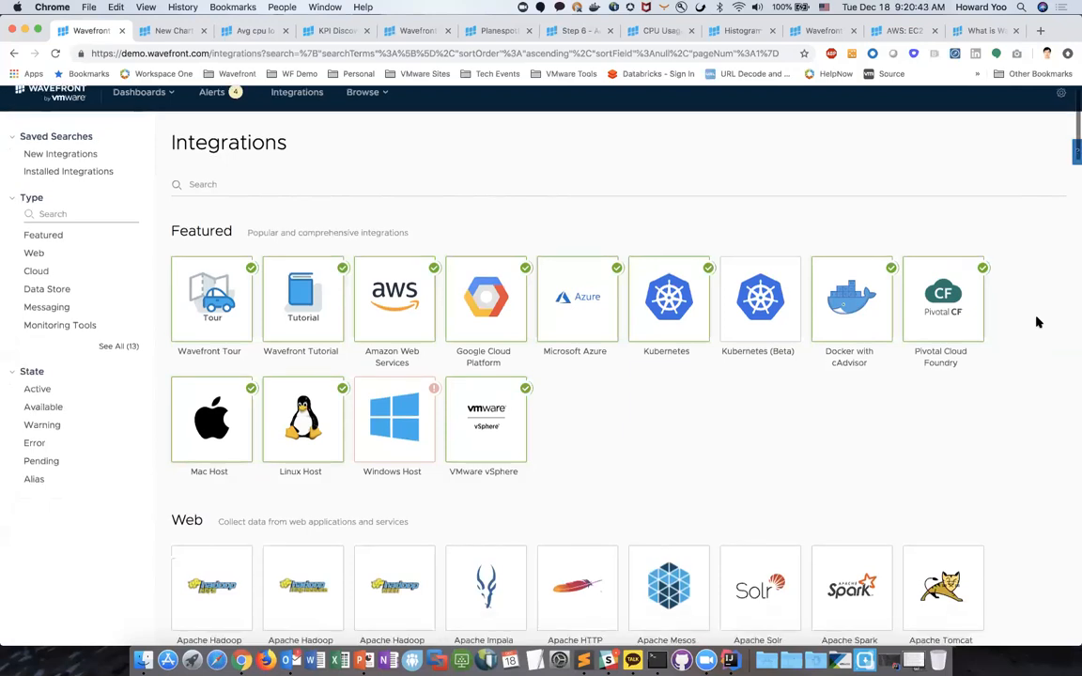
{"action": "scroll", "coordinate": [1036, 322], "scroll_direction": "up", "scroll_amount": 5}
{"action": "scroll", "coordinate": [1036, 322], "scroll_direction": "down", "scroll_amount": 6}
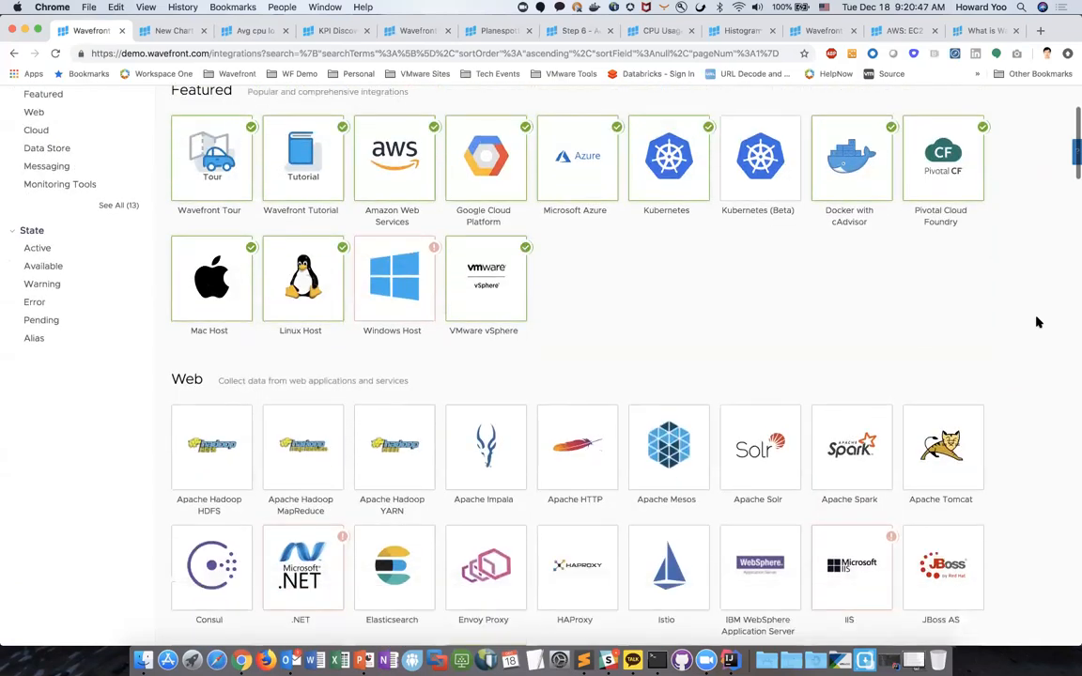
{"action": "scroll", "coordinate": [1037, 322], "scroll_direction": "down", "scroll_amount": 2}
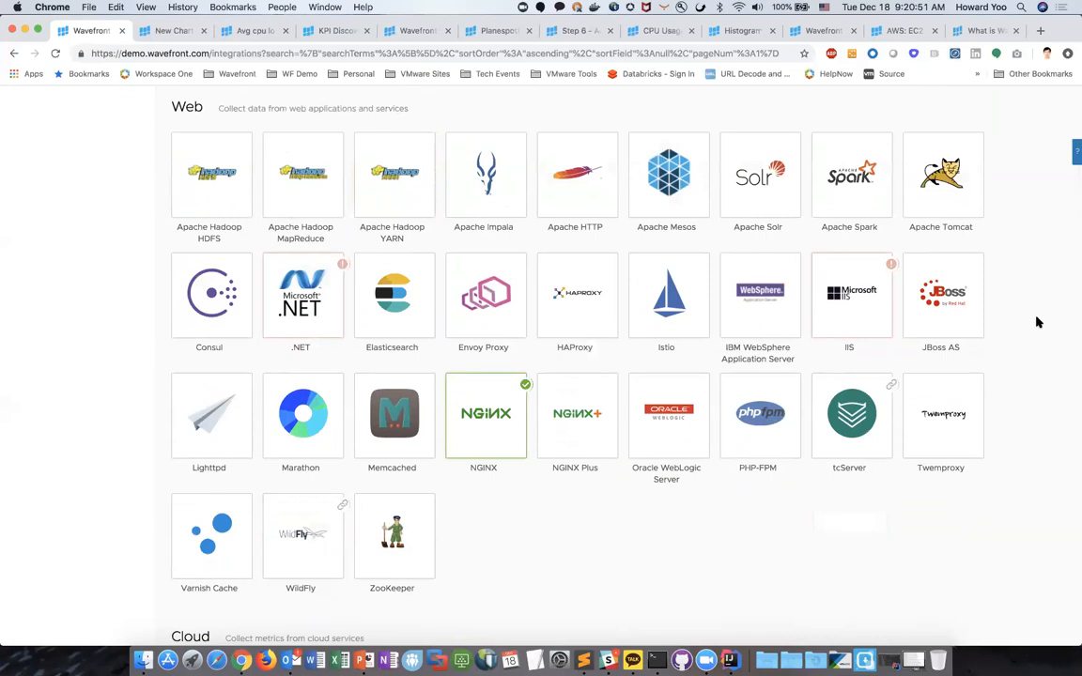
{"action": "scroll", "coordinate": [1036, 322], "scroll_direction": "down", "scroll_amount": 3}
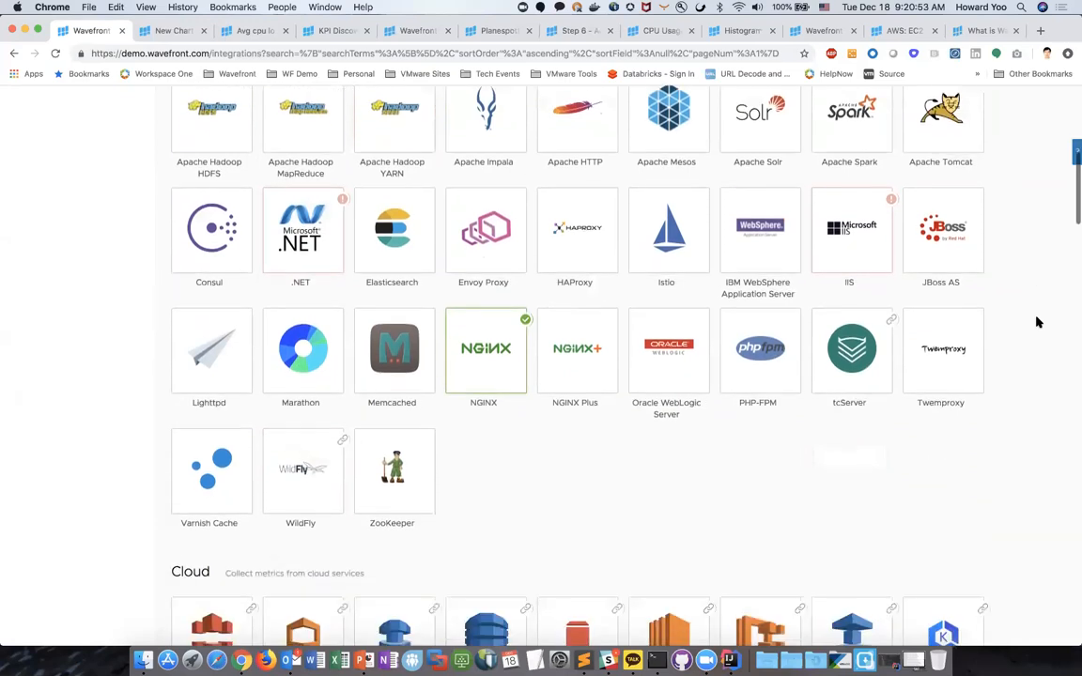
{"action": "scroll", "coordinate": [1036, 322], "scroll_direction": "down", "scroll_amount": 15}
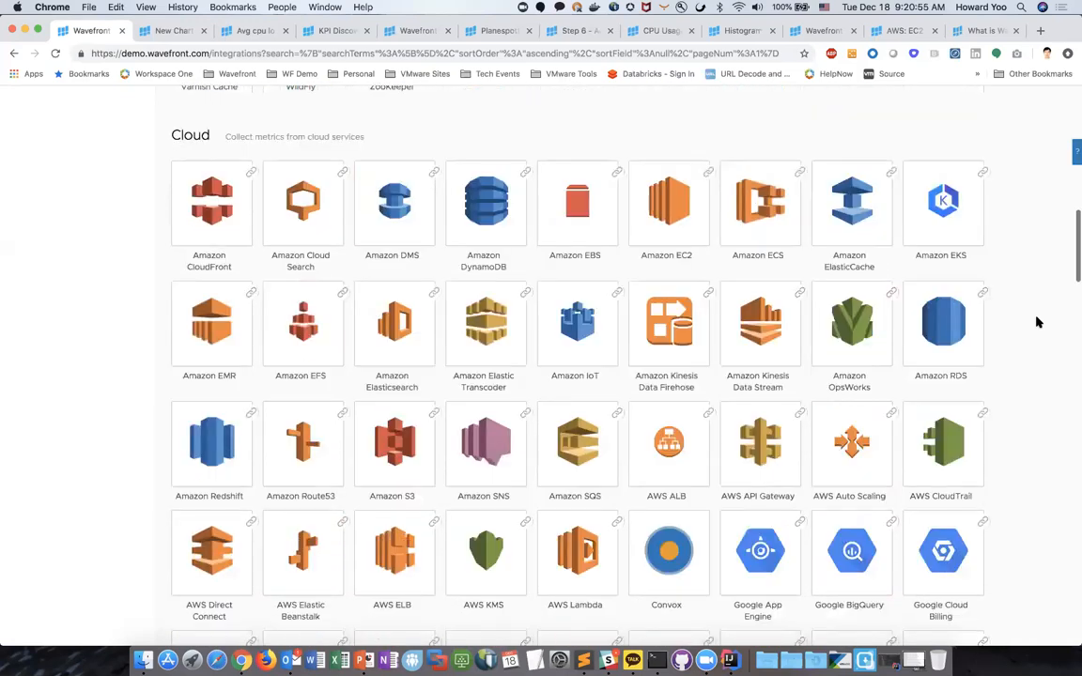
{"action": "scroll", "coordinate": [1036, 322], "scroll_direction": "down", "scroll_amount": 20}
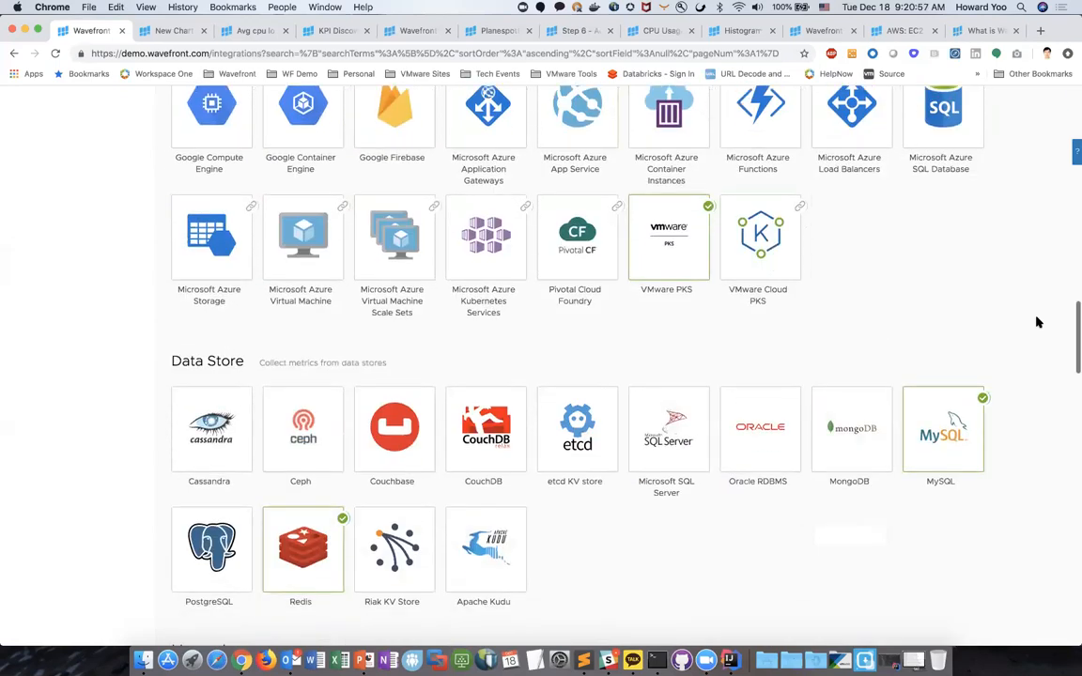
{"action": "scroll", "coordinate": [1036, 322], "scroll_direction": "down", "scroll_amount": 12}
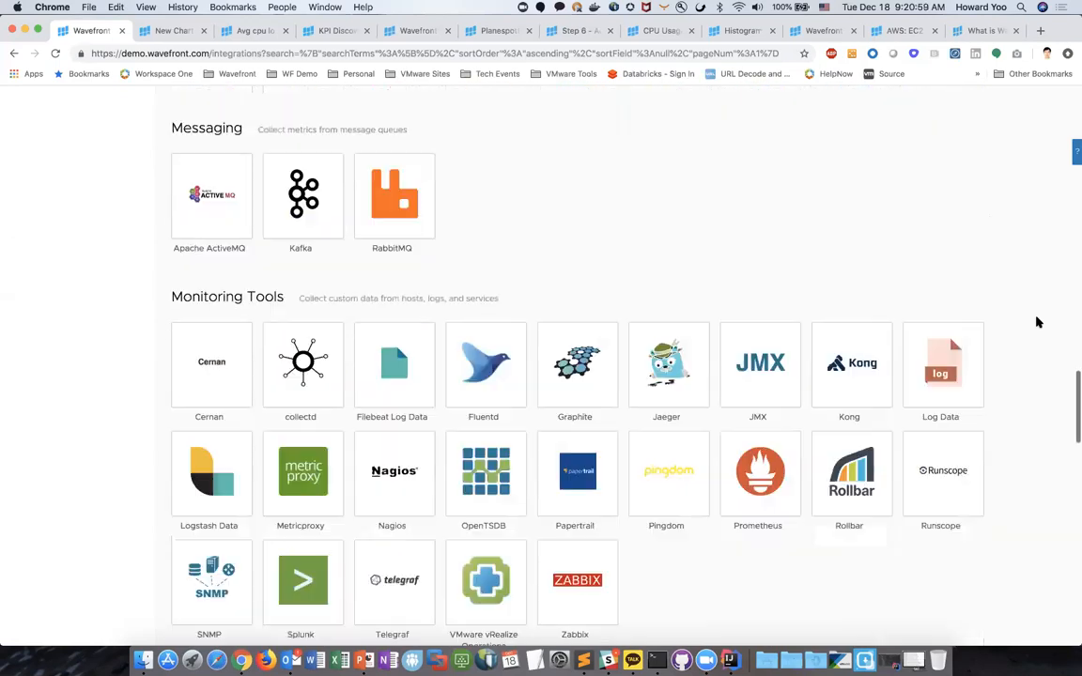
{"action": "scroll", "coordinate": [1036, 322], "scroll_direction": "down", "scroll_amount": 17}
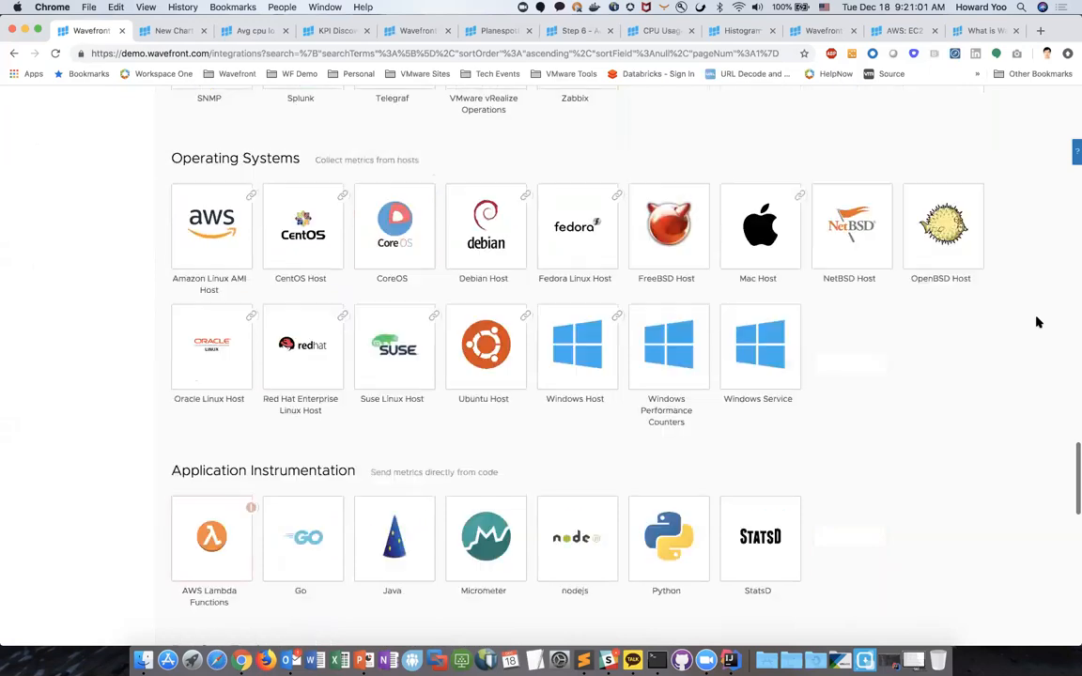
{"action": "scroll", "coordinate": [1036, 322], "scroll_direction": "down", "scroll_amount": 17}
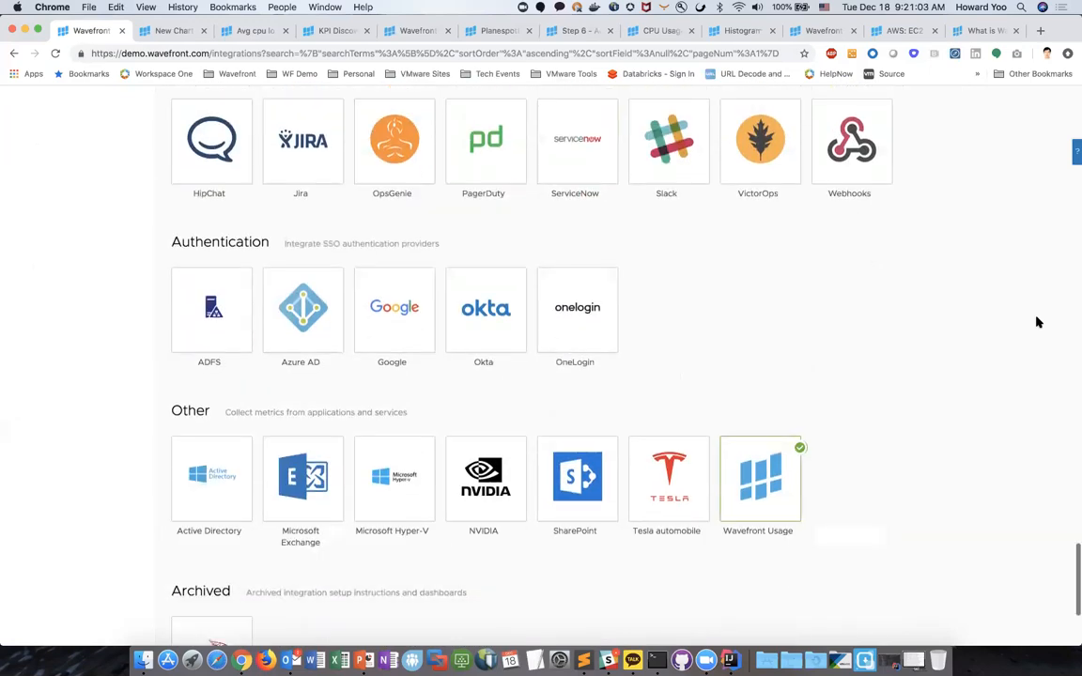
{"action": "scroll", "coordinate": [1037, 322], "scroll_direction": "up", "scroll_amount": 20}
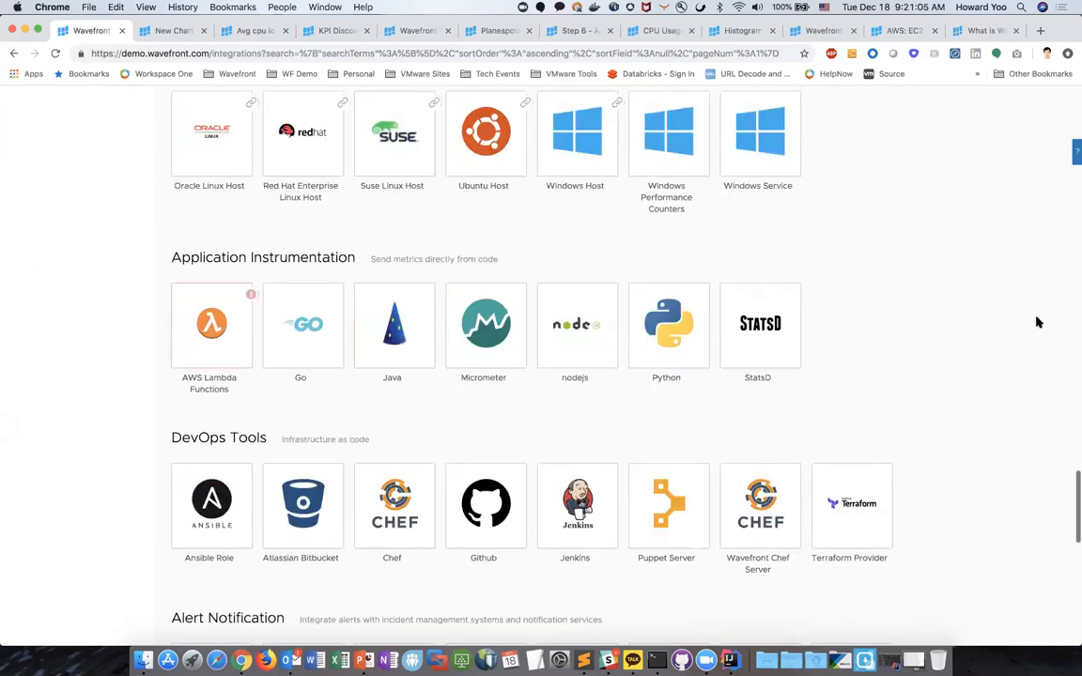
{"action": "scroll", "coordinate": [1037, 322], "scroll_direction": "up", "scroll_amount": 5}
{"action": "scroll", "coordinate": [1037, 322], "scroll_direction": "up", "scroll_amount": 5}
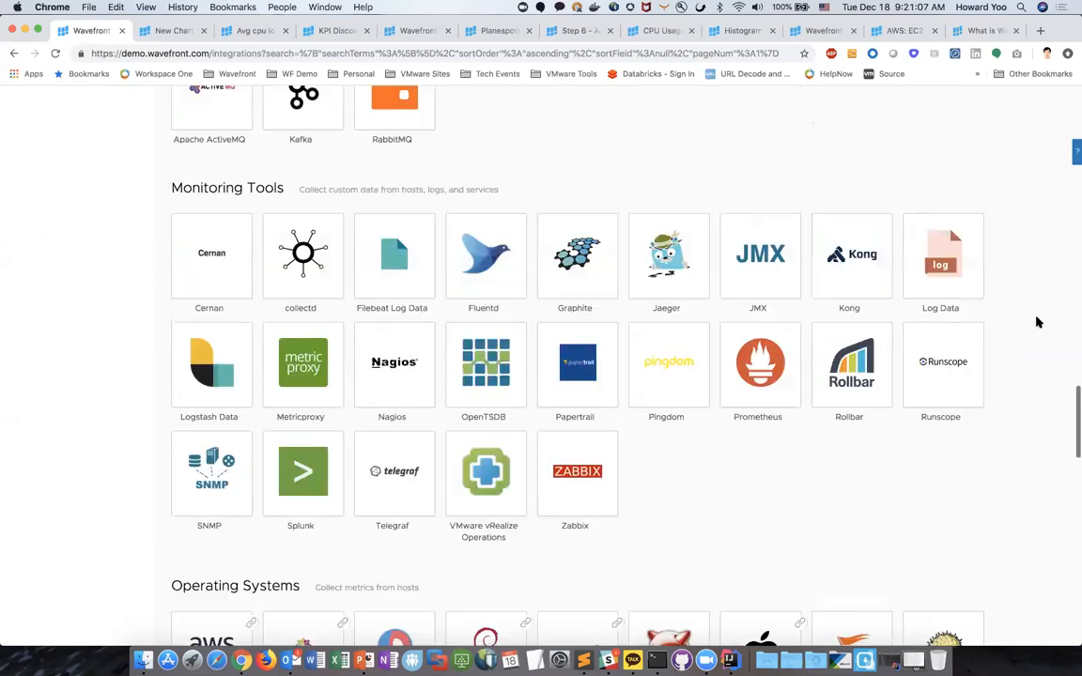
{"action": "scroll", "coordinate": [1037, 322], "scroll_direction": "up", "scroll_amount": 3}
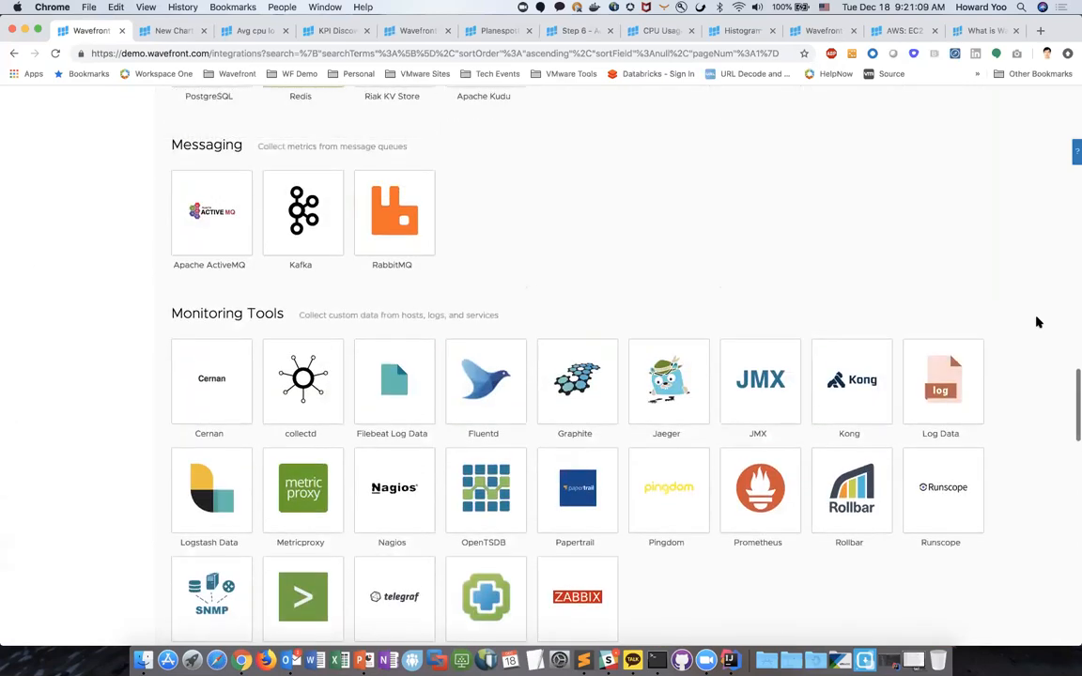
{"action": "scroll", "coordinate": [1036, 322], "scroll_direction": "up", "scroll_amount": 8}
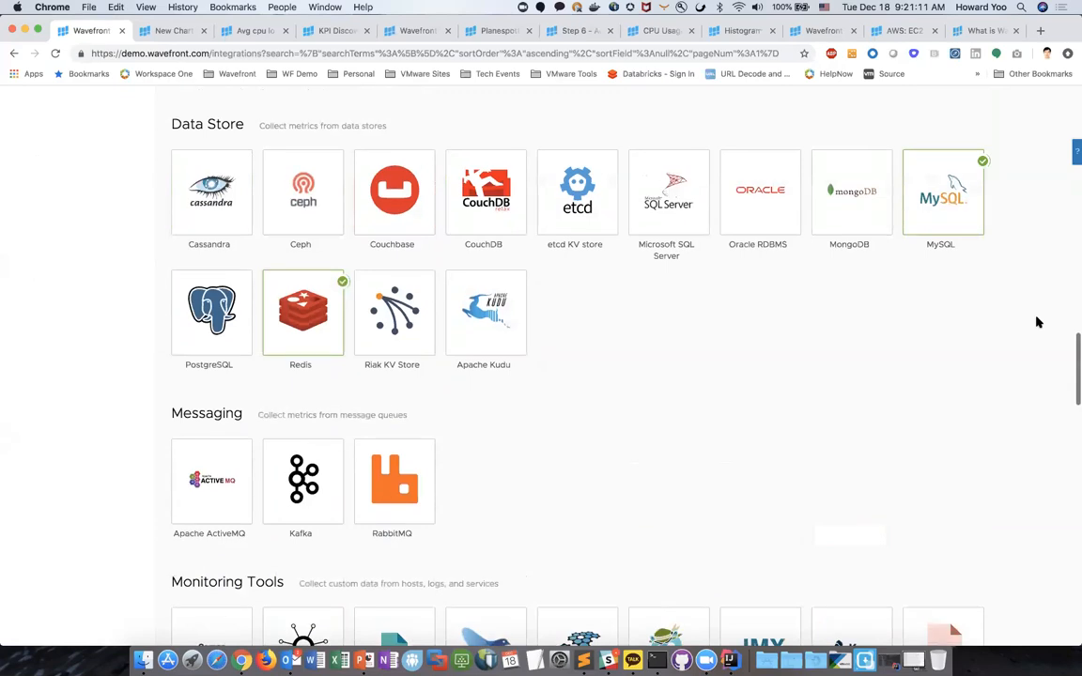
{"action": "scroll", "coordinate": [1036, 322], "scroll_direction": "up", "scroll_amount": 10}
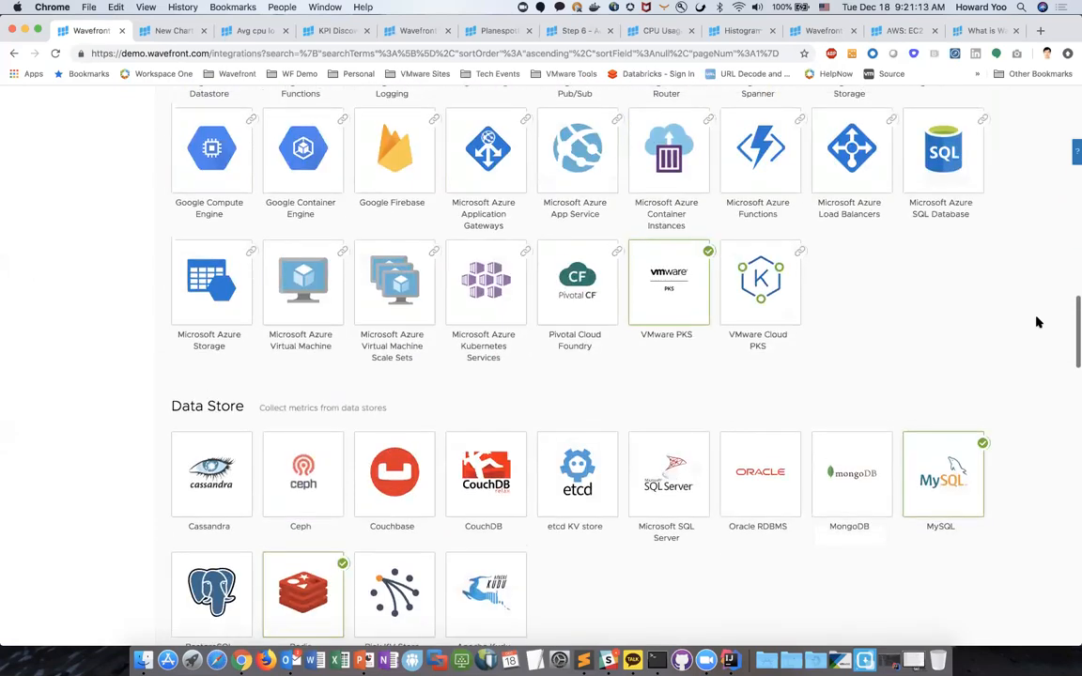
{"action": "scroll", "coordinate": [1036, 322], "scroll_direction": "down", "scroll_amount": 4}
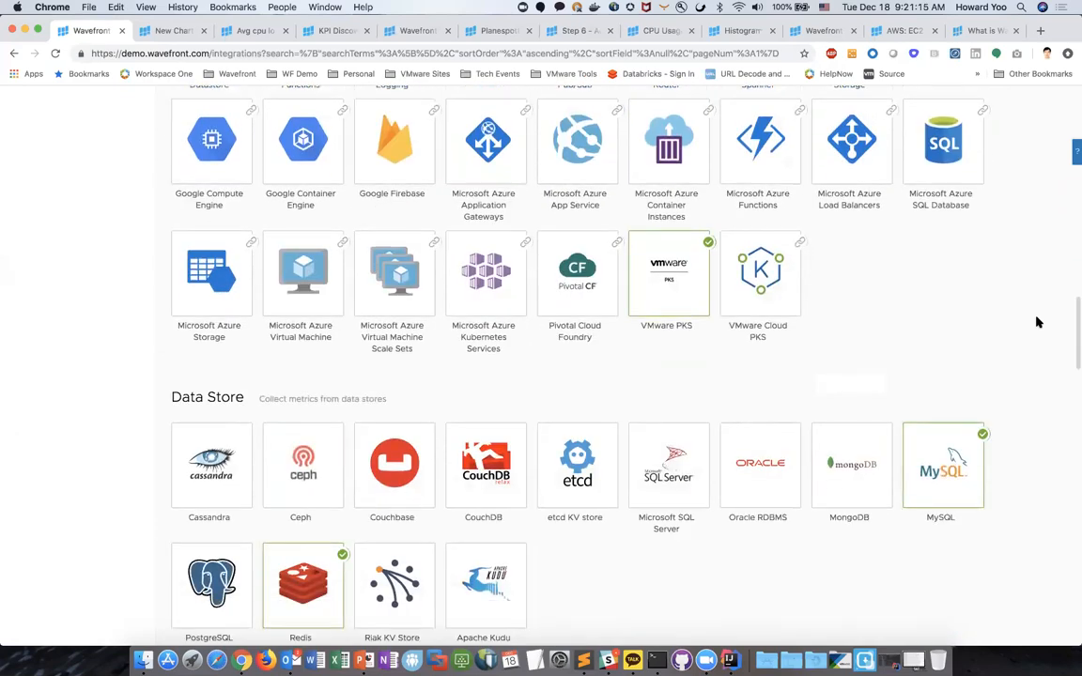
{"action": "scroll", "coordinate": [1036, 322], "scroll_direction": "up", "scroll_amount": 20}
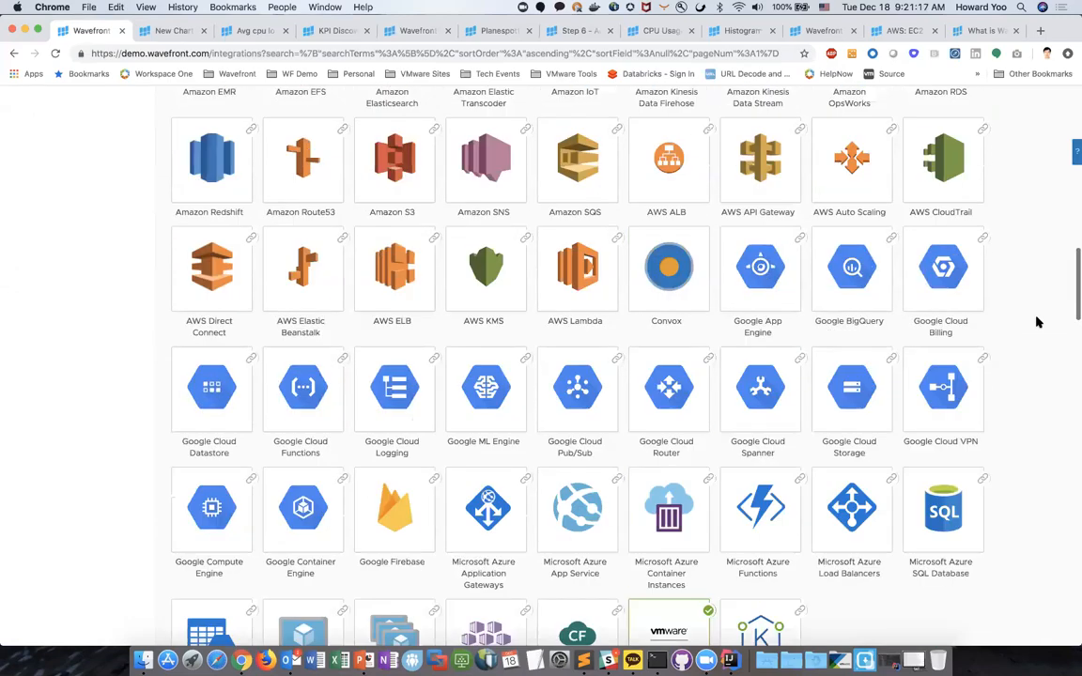
{"action": "scroll", "coordinate": [1036, 322], "scroll_direction": "up", "scroll_amount": 9}
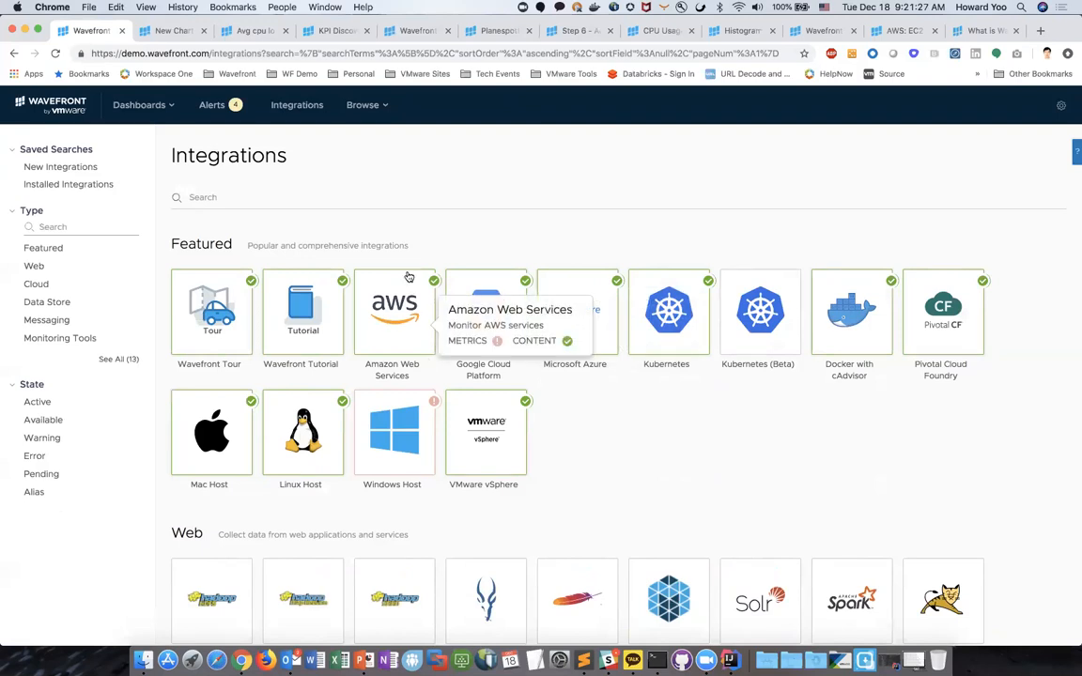
Open the Amazon Web Services integration and show its setup page with the configured AWS integrations.
{"action": "left_click", "coordinate": [394, 302]}
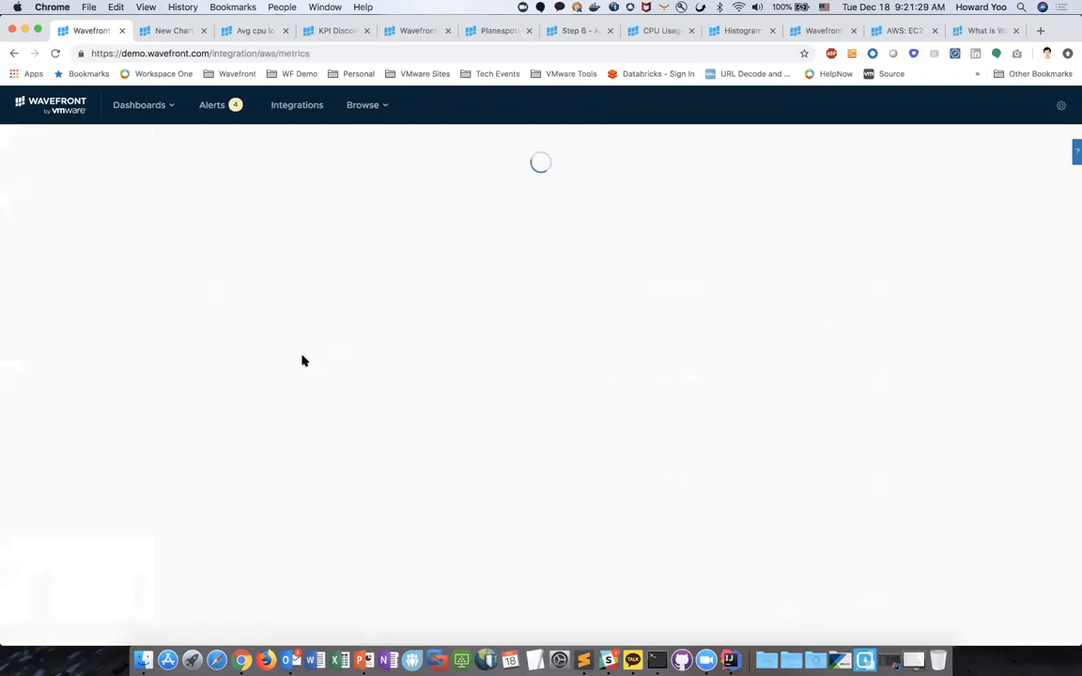
{"action": "left_click", "coordinate": [106, 569]}
{"action": "scroll", "coordinate": [396, 479], "scroll_direction": "down", "scroll_amount": 3}
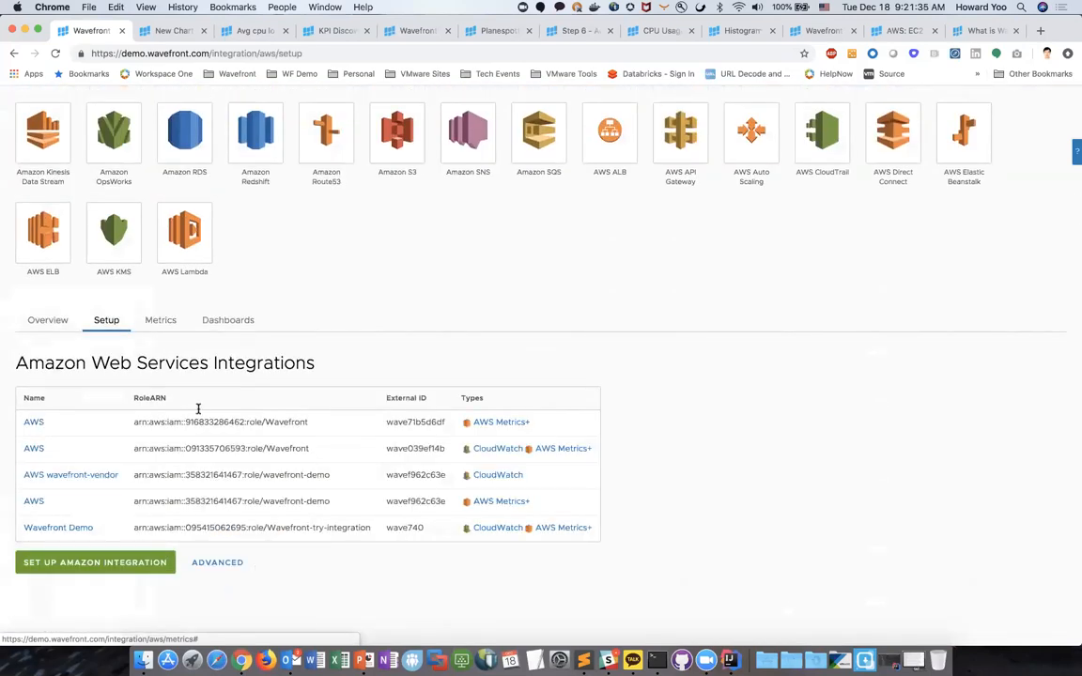
View the form and instructions for setting up a new Amazon integration, and return to the AWS setup page without submitting.
{"action": "left_click", "coordinate": [106, 564]}
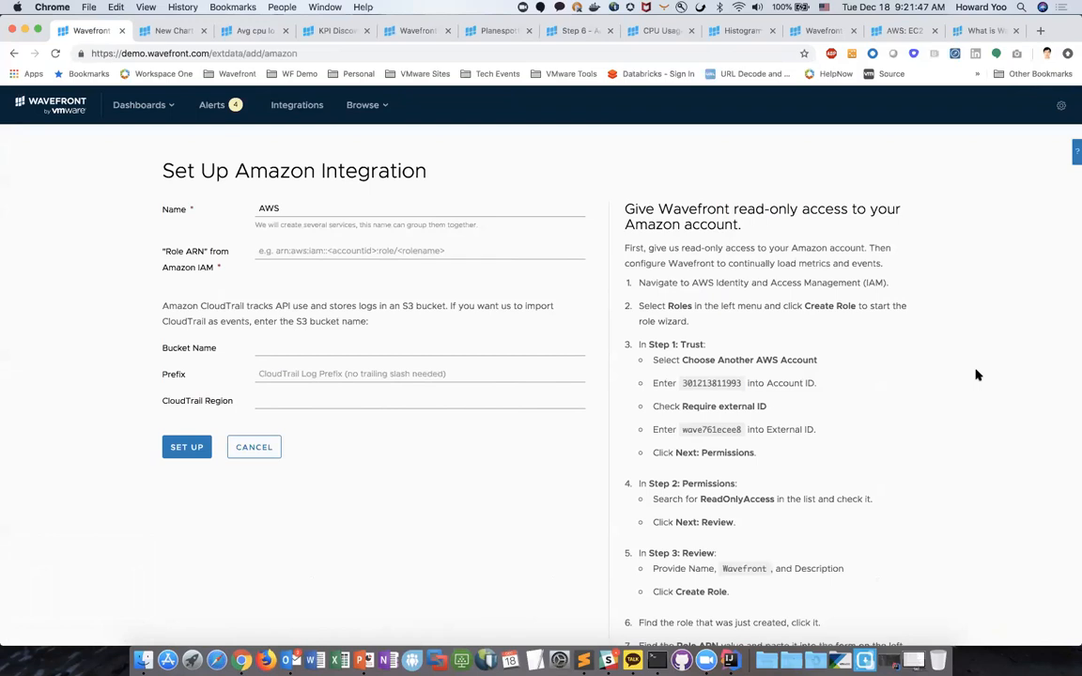
{"action": "scroll", "coordinate": [975, 374], "scroll_direction": "down", "scroll_amount": 1}
{"action": "scroll", "coordinate": [976, 374], "scroll_direction": "up", "scroll_amount": 1}
{"action": "left_click", "coordinate": [14, 54]}
View the metrics list and preview charts of the Amazon Web Services integration.
{"action": "scroll", "coordinate": [380, 509], "scroll_direction": "down", "scroll_amount": 5}
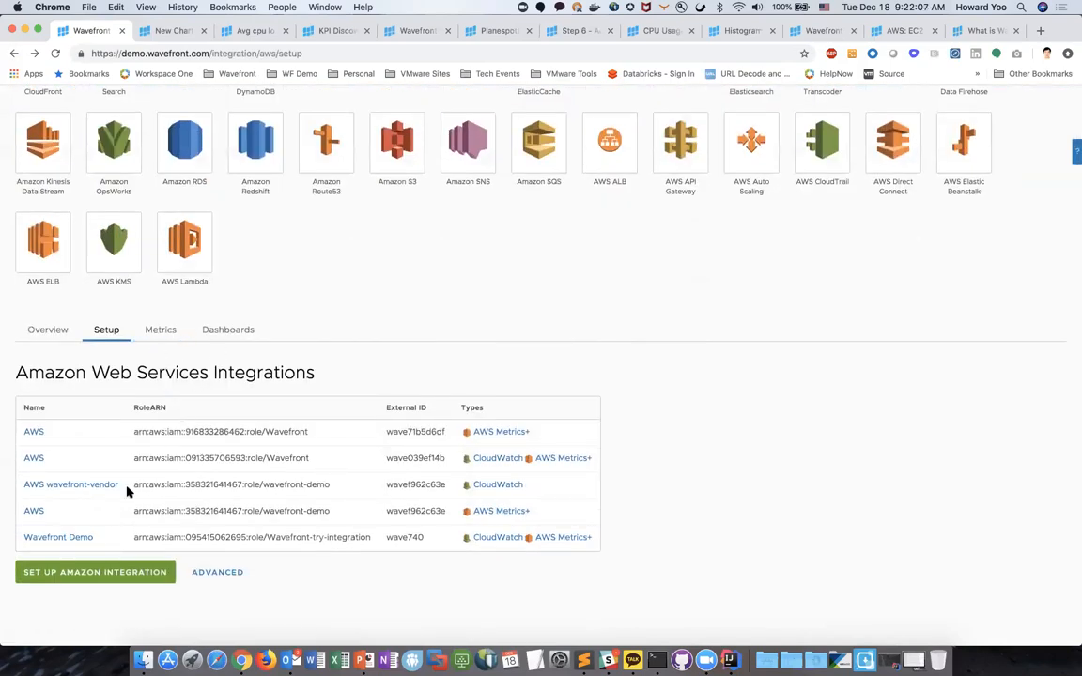
{"action": "left_click", "coordinate": [161, 335]}
{"action": "scroll", "coordinate": [482, 486], "scroll_direction": "down", "scroll_amount": 10}
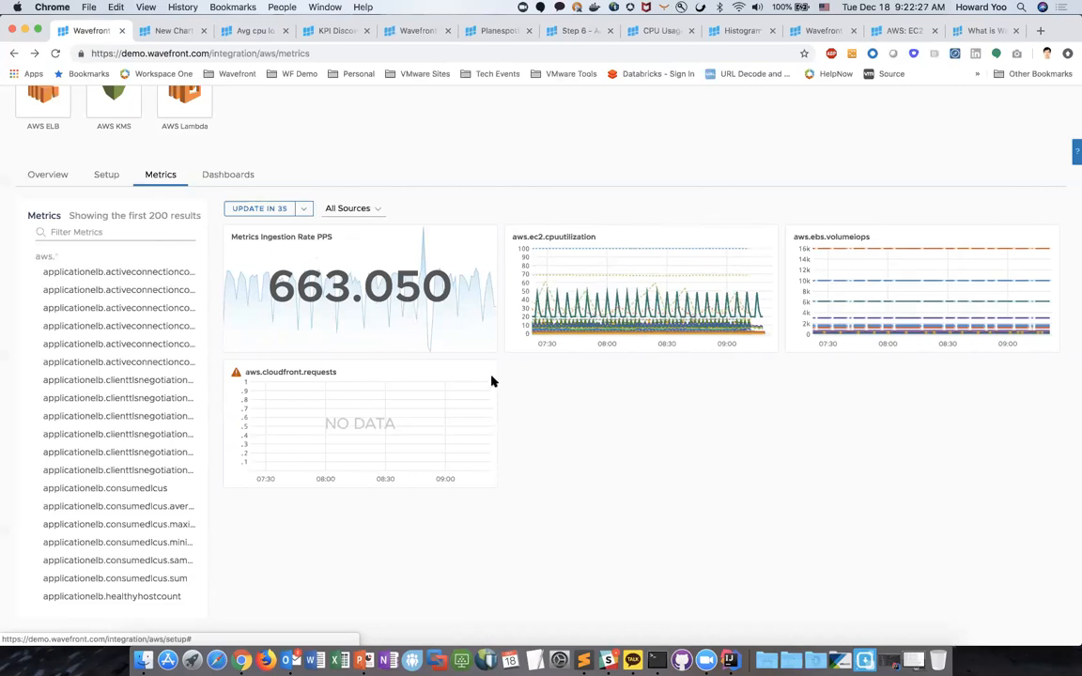
Browse the dashboards supplied with the Amazon Web Services integration and open the AWS: EC2 dashboard.
{"action": "left_click", "coordinate": [229, 177]}
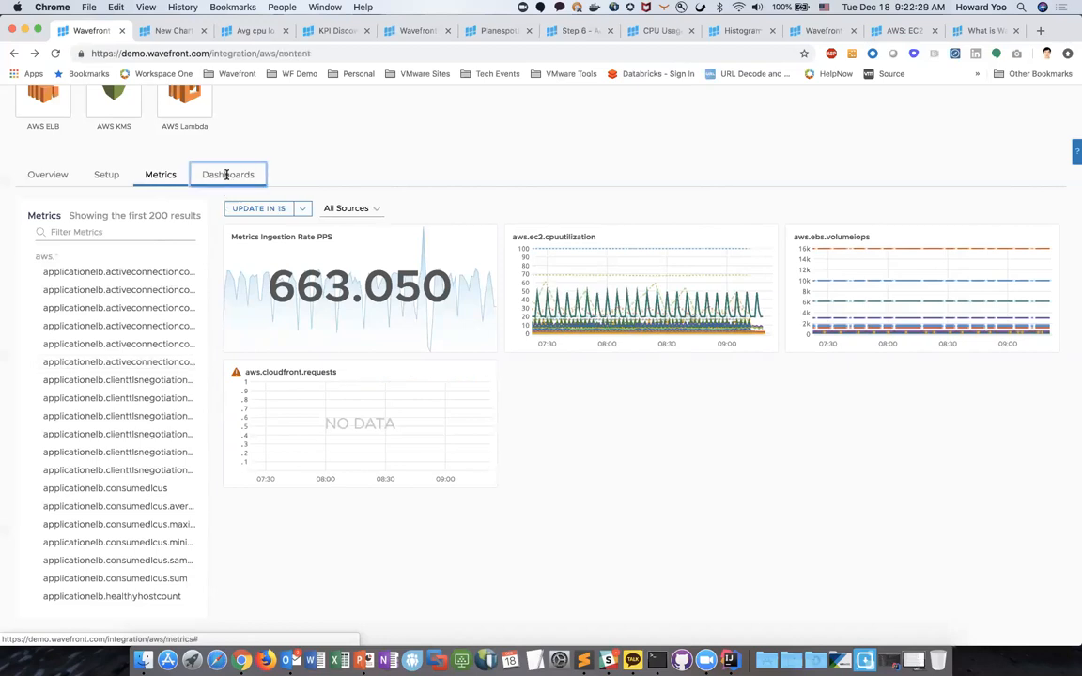
{"action": "scroll", "coordinate": [481, 529], "scroll_direction": "down", "scroll_amount": 3}
{"action": "scroll", "coordinate": [563, 512], "scroll_direction": "down", "scroll_amount": 2}
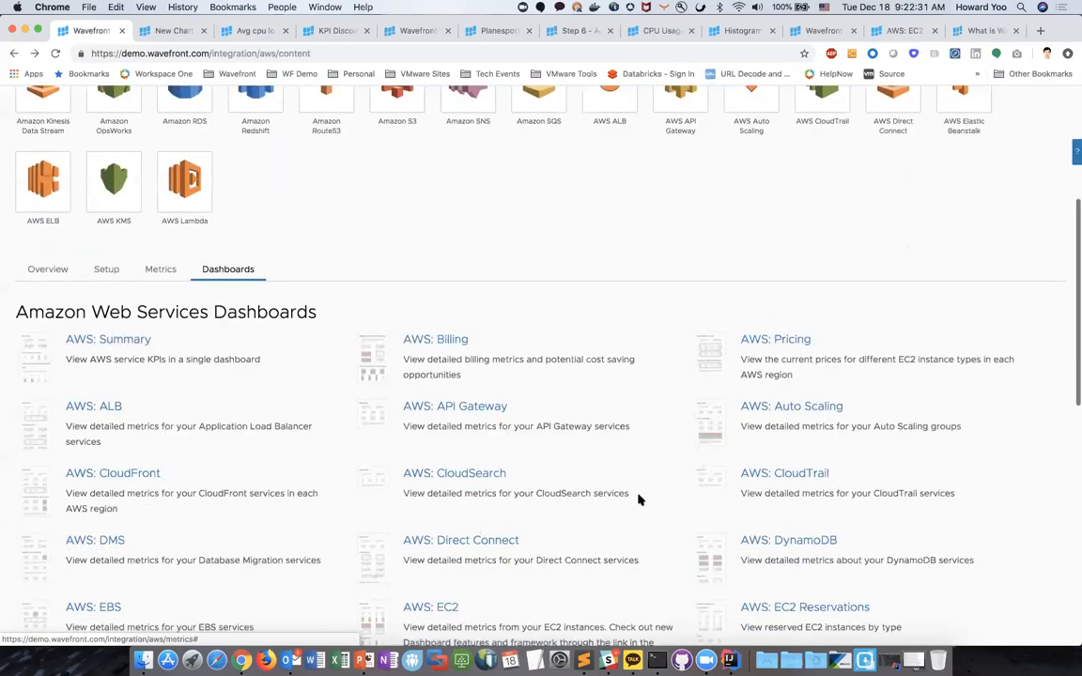
{"action": "scroll", "coordinate": [658, 454], "scroll_direction": "down", "scroll_amount": 3}
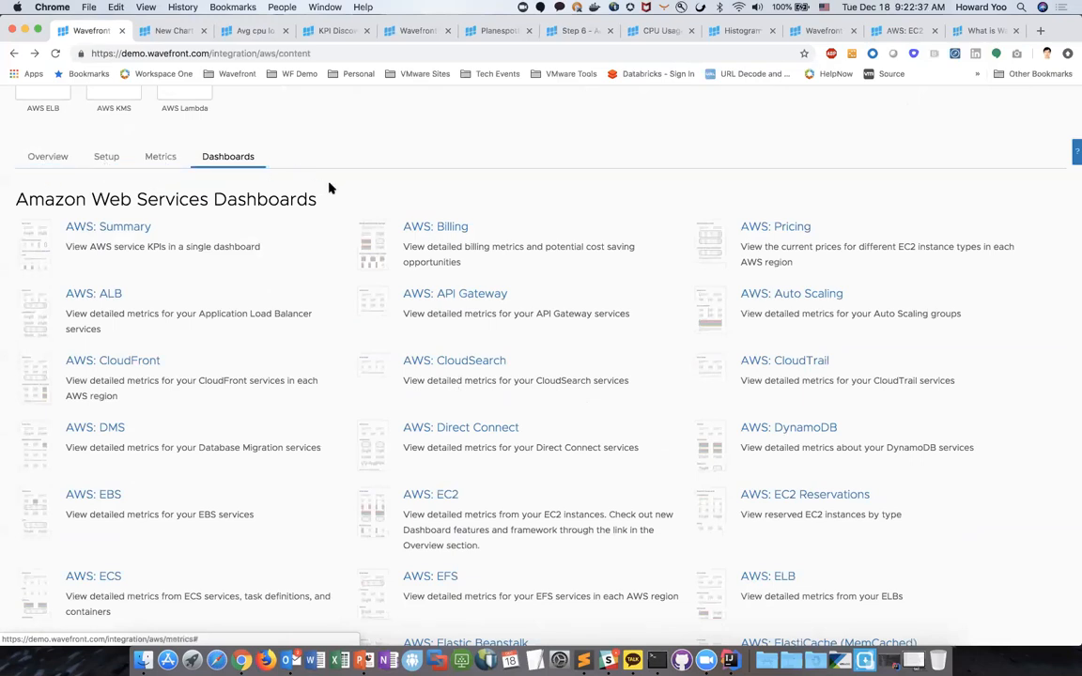
{"action": "scroll", "coordinate": [331, 246], "scroll_direction": "down", "scroll_amount": 3}
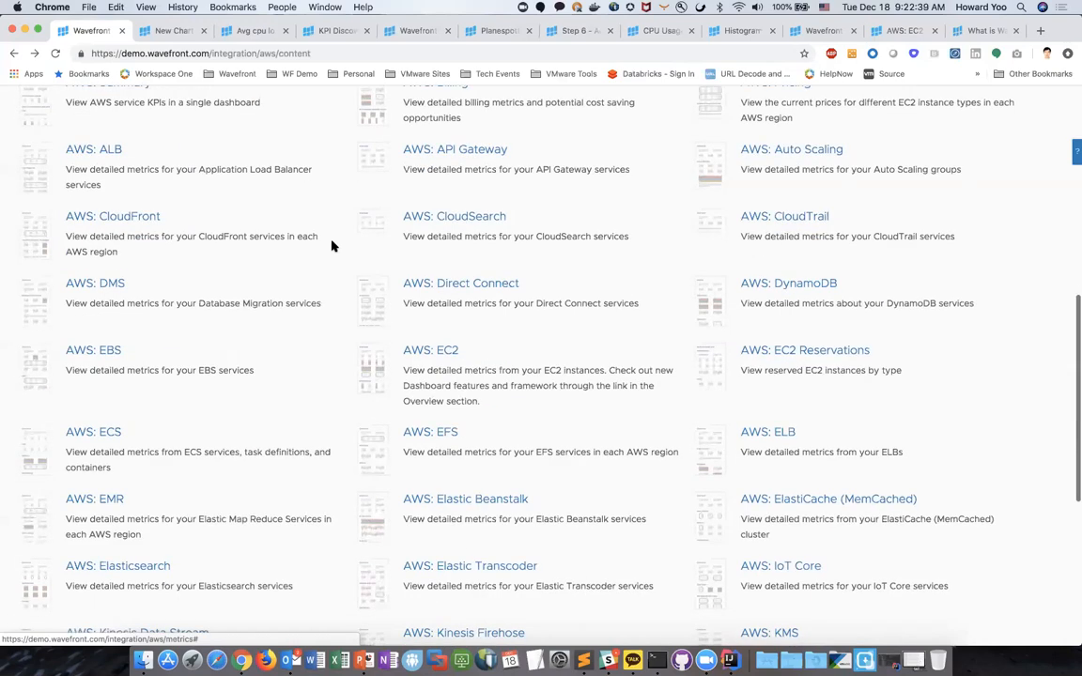
{"action": "left_click", "coordinate": [441, 353]}
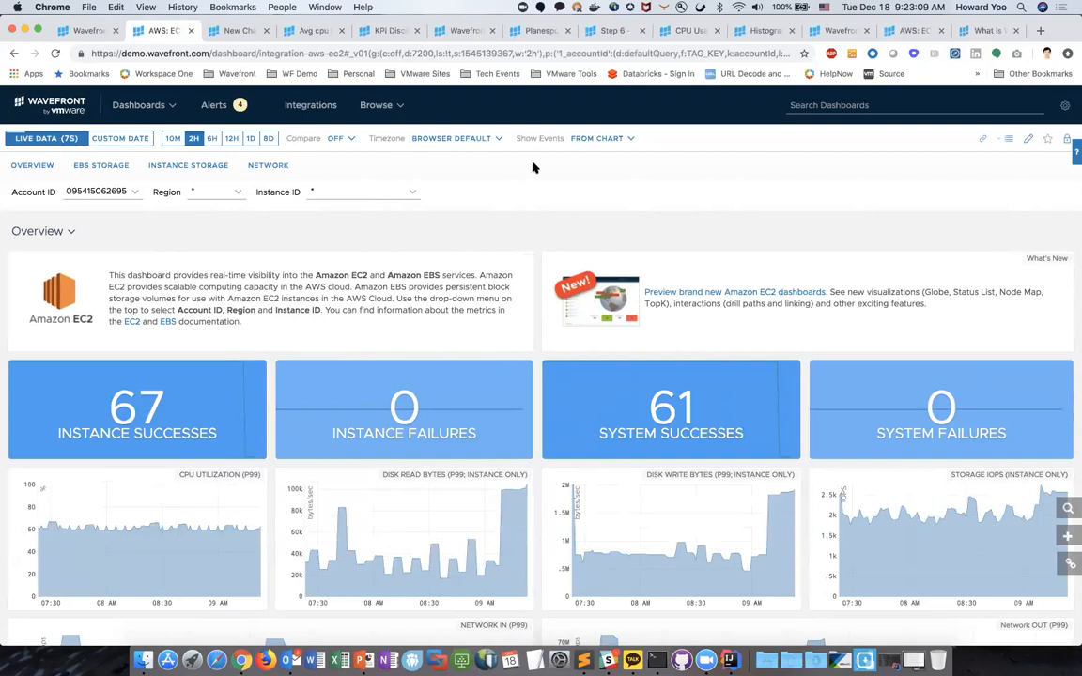
Examine the EC2 dashboard's overview charts, network traffic, top 10 machines tables and EBS Storage section.
{"action": "scroll", "coordinate": [536, 230], "scroll_direction": "down", "scroll_amount": 5}
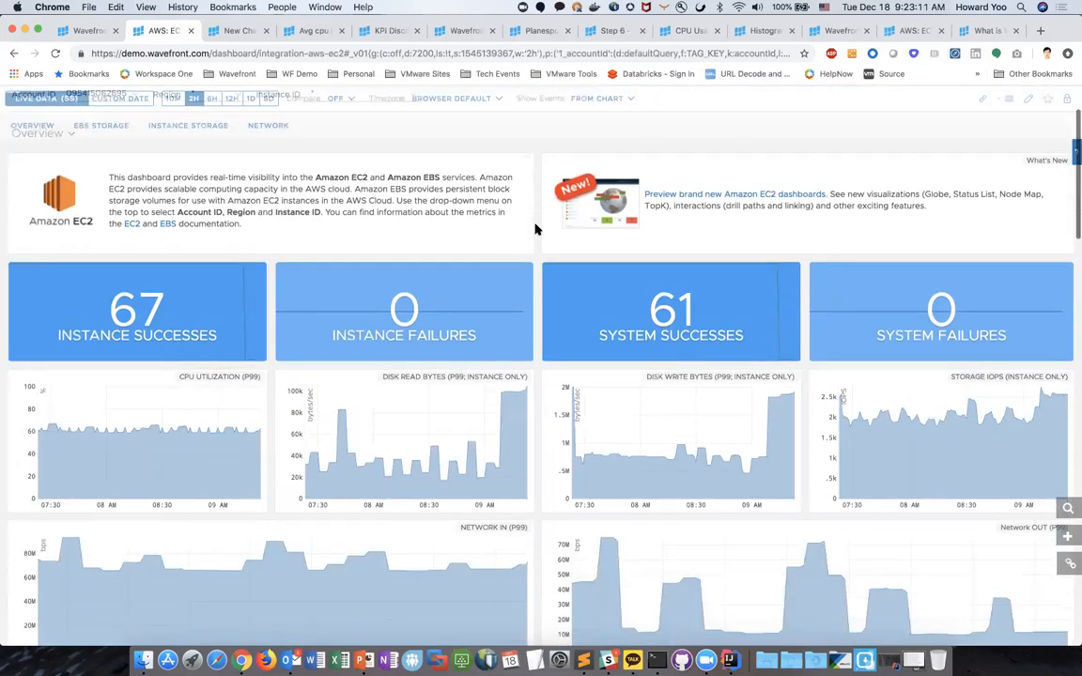
{"action": "scroll", "coordinate": [536, 230], "scroll_direction": "down", "scroll_amount": 3}
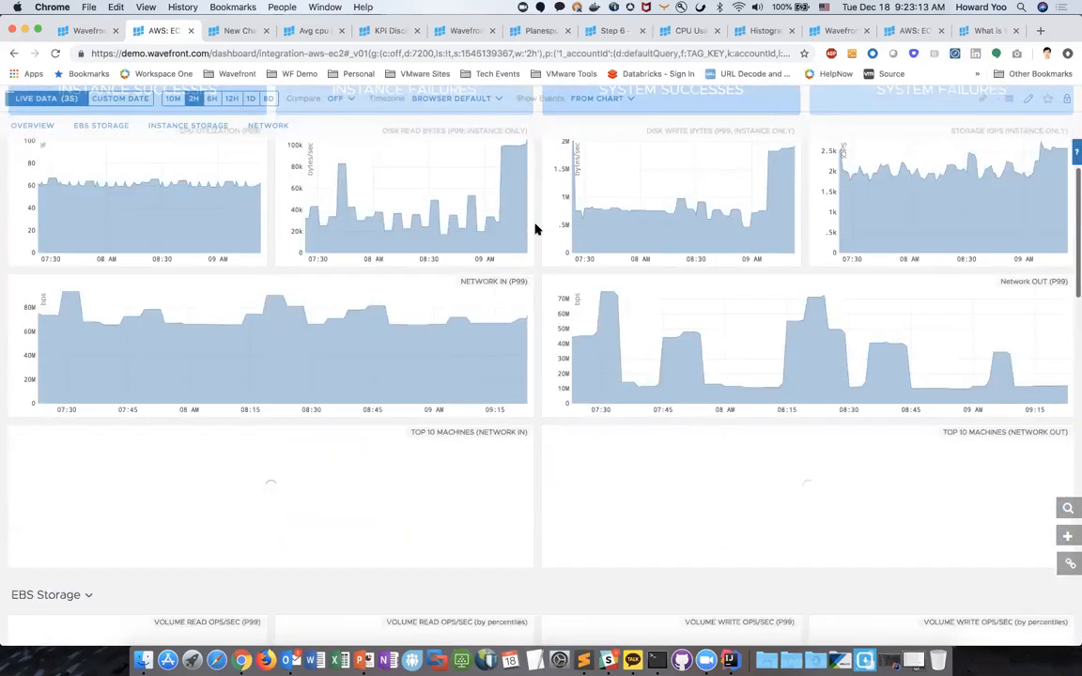
{"action": "scroll", "coordinate": [536, 279], "scroll_direction": "down", "scroll_amount": 4}
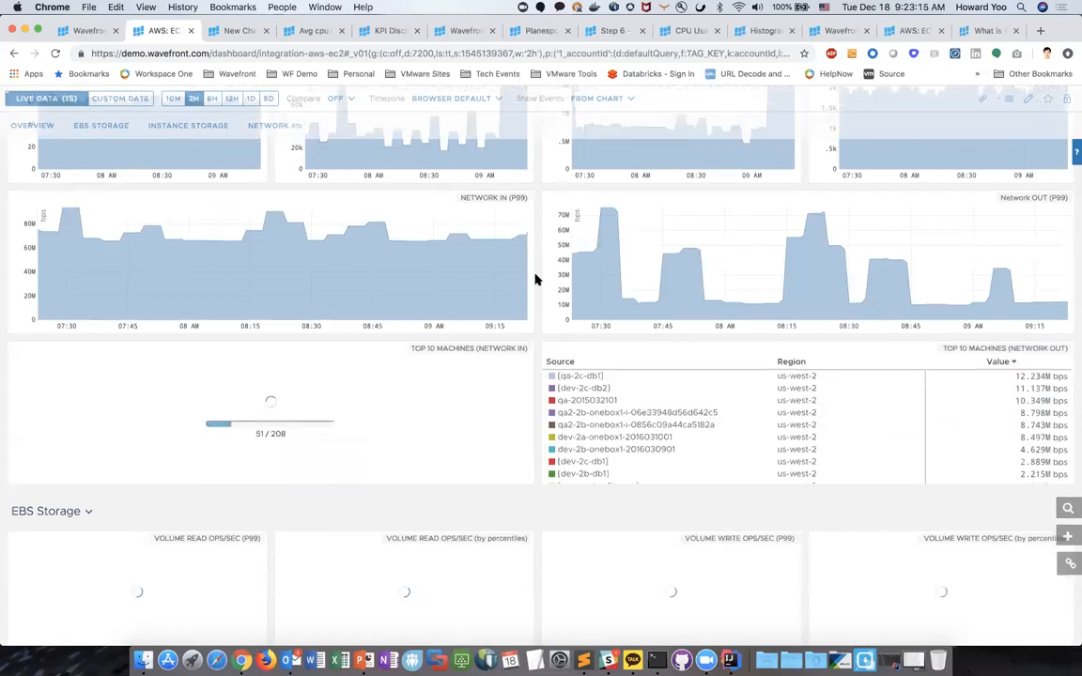
{"action": "scroll", "coordinate": [536, 279], "scroll_direction": "up", "scroll_amount": 5}
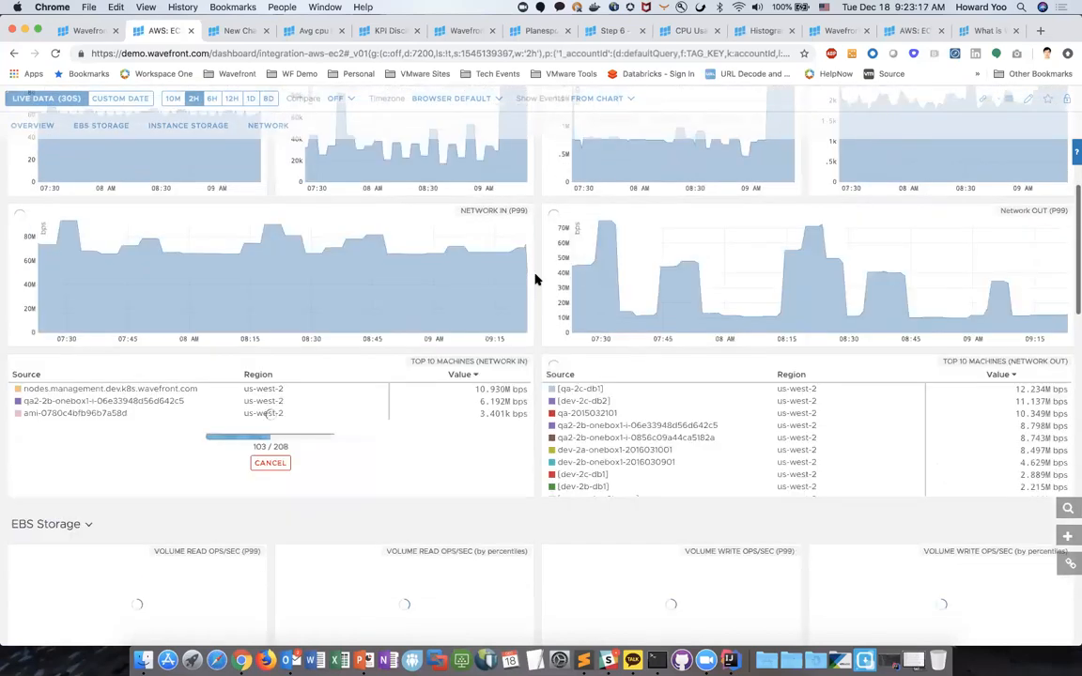
{"action": "scroll", "coordinate": [536, 279], "scroll_direction": "down", "scroll_amount": 8}
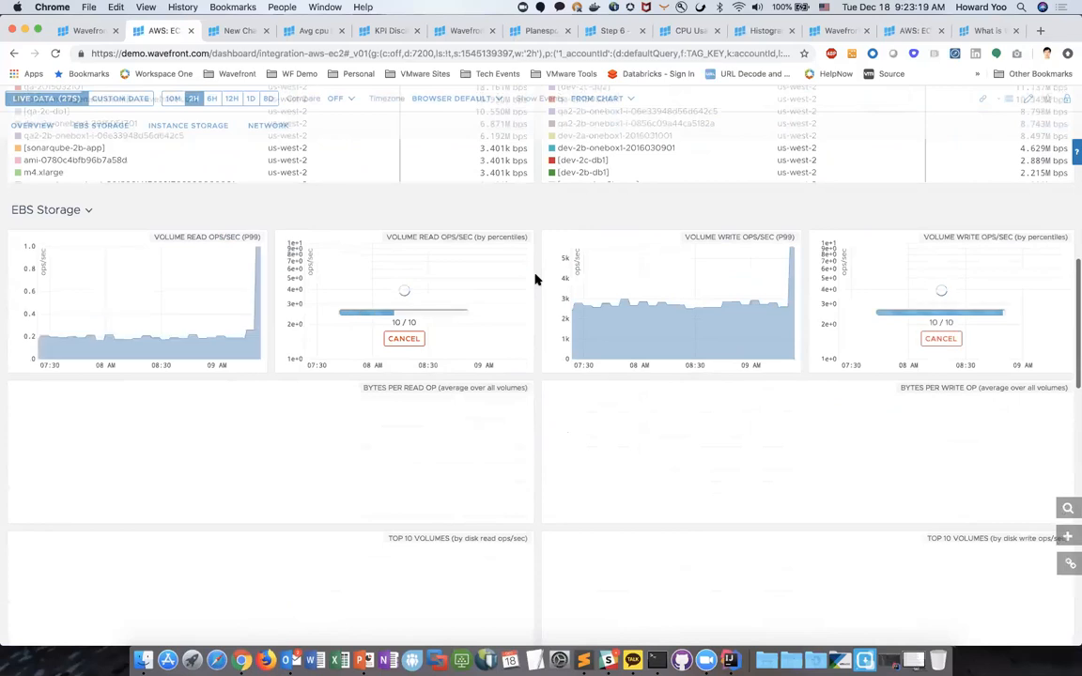
{"action": "scroll", "coordinate": [536, 279], "scroll_direction": "down", "scroll_amount": 2}
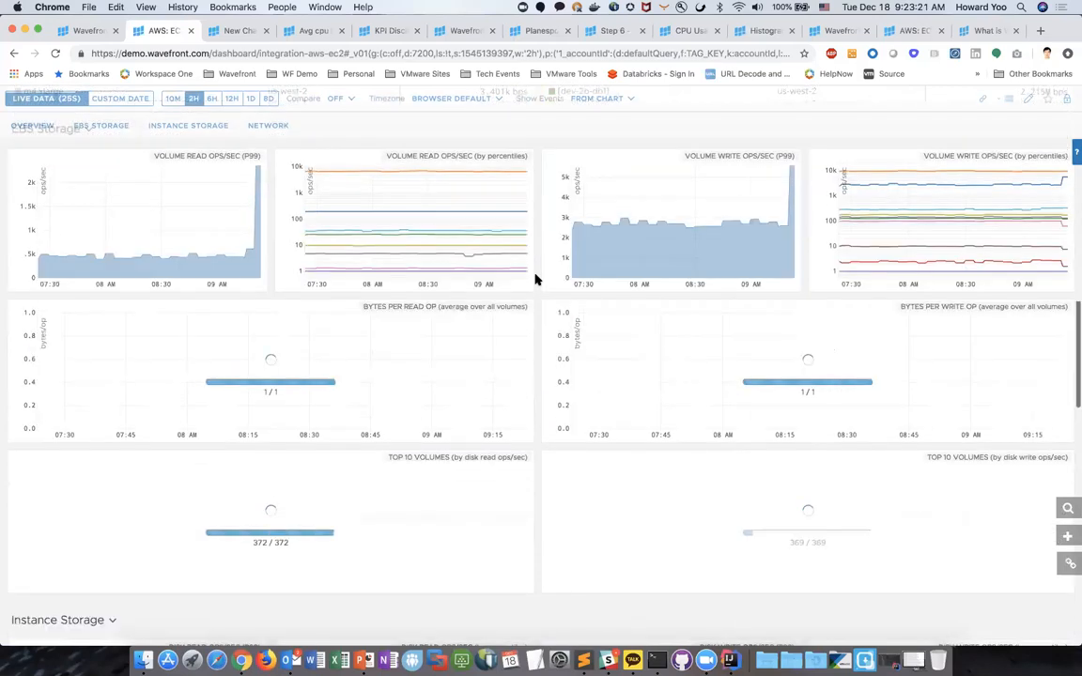
Examine the EC2 dashboard's EBS Storage, Instance Storage and Network sections, and return to its Overview.
{"action": "scroll", "coordinate": [536, 279], "scroll_direction": "down", "scroll_amount": 2}
{"action": "scroll", "coordinate": [537, 279], "scroll_direction": "down", "scroll_amount": 6}
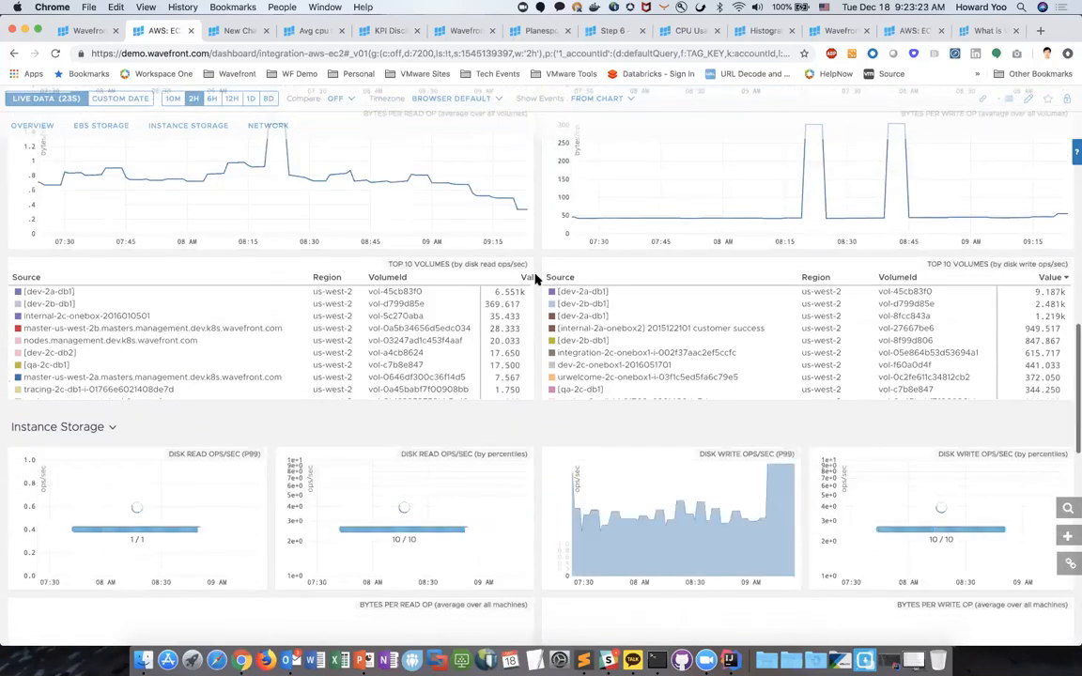
{"action": "scroll", "coordinate": [536, 279], "scroll_direction": "down", "scroll_amount": 8}
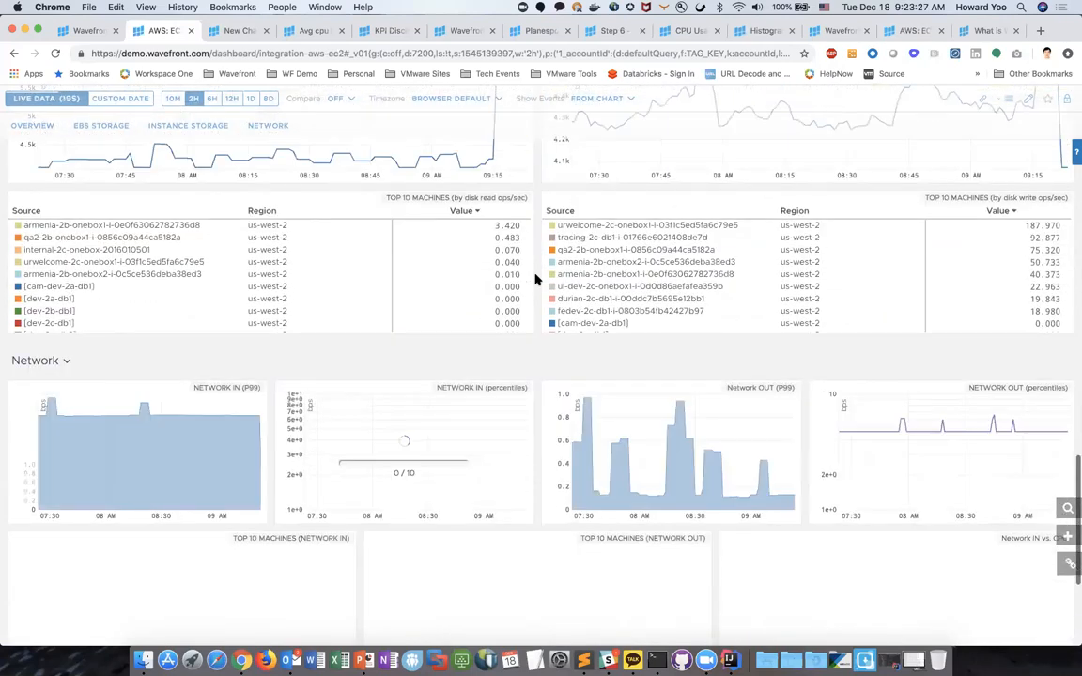
{"action": "scroll", "coordinate": [536, 279], "scroll_direction": "down", "scroll_amount": 3}
{"action": "scroll", "coordinate": [536, 279], "scroll_direction": "down", "scroll_amount": 3}
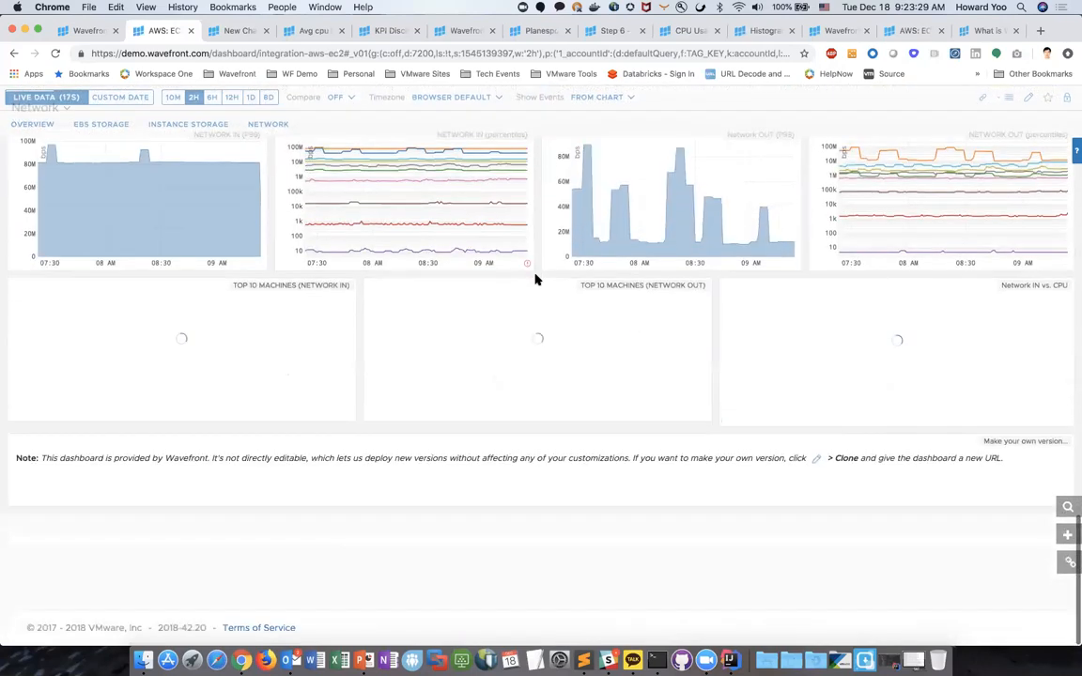
{"action": "scroll", "coordinate": [536, 278], "scroll_direction": "up", "scroll_amount": 1}
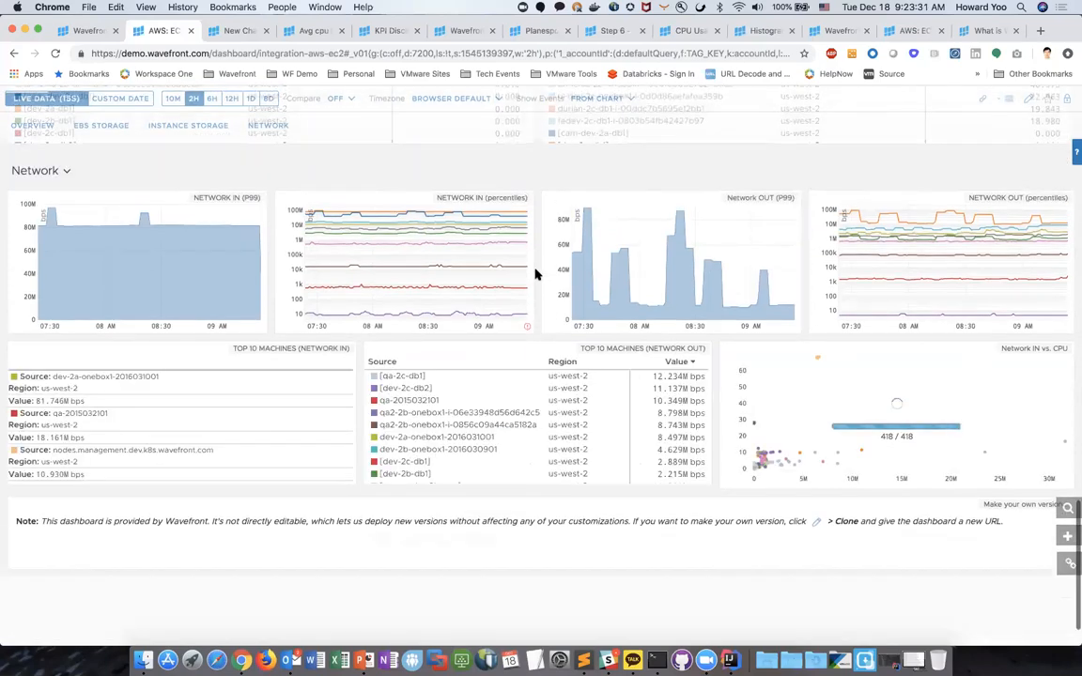
{"action": "scroll", "coordinate": [536, 274], "scroll_direction": "up", "scroll_amount": 15}
{"action": "scroll", "coordinate": [536, 274], "scroll_direction": "up", "scroll_amount": 10}
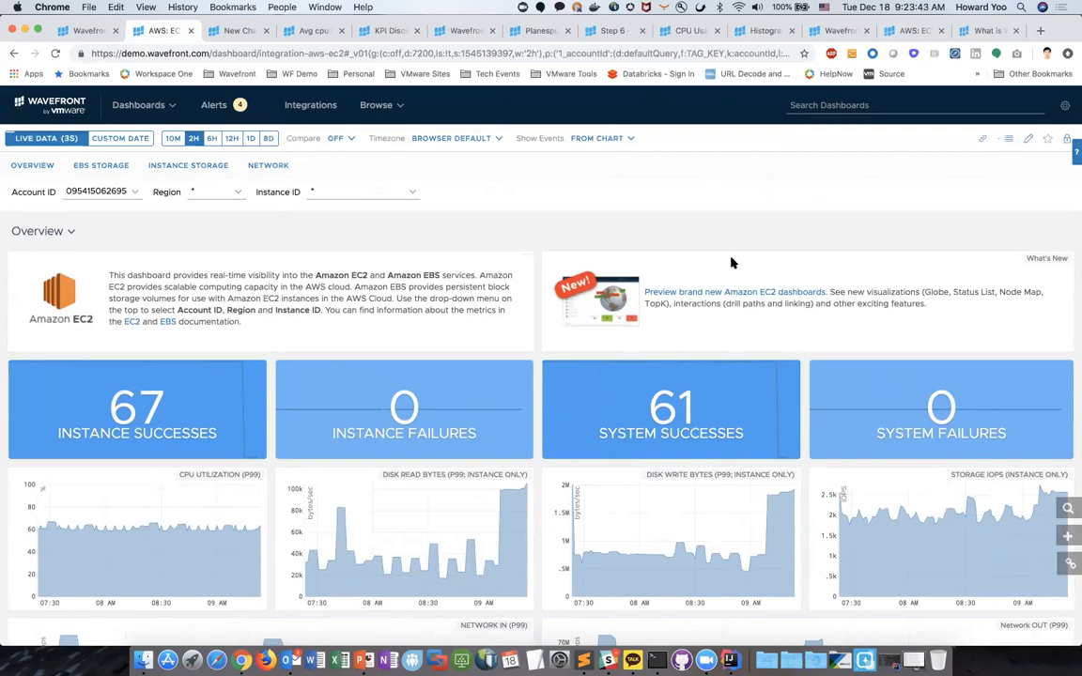
Switch to the AWS: EC2 - Global dashboard and view its regional status list and AWS Global Regions globe.
{"action": "left_click", "coordinate": [913, 31]}
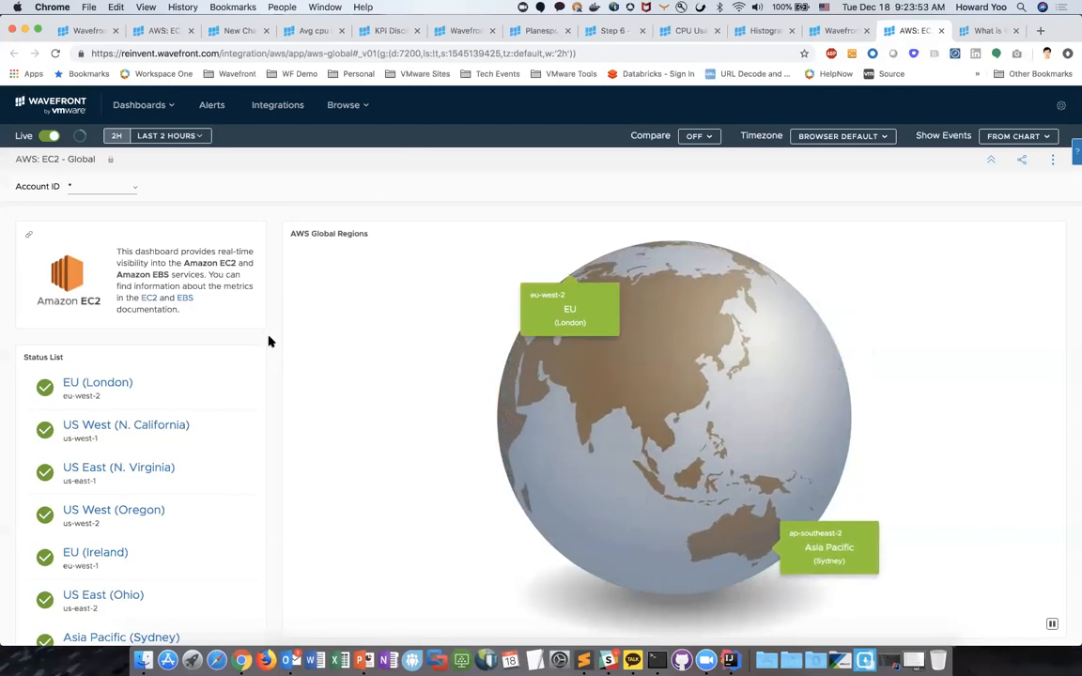
{"action": "scroll", "coordinate": [268, 341], "scroll_direction": "down", "scroll_amount": 1}
{"action": "scroll", "coordinate": [268, 342], "scroll_direction": "up", "scroll_amount": 1}
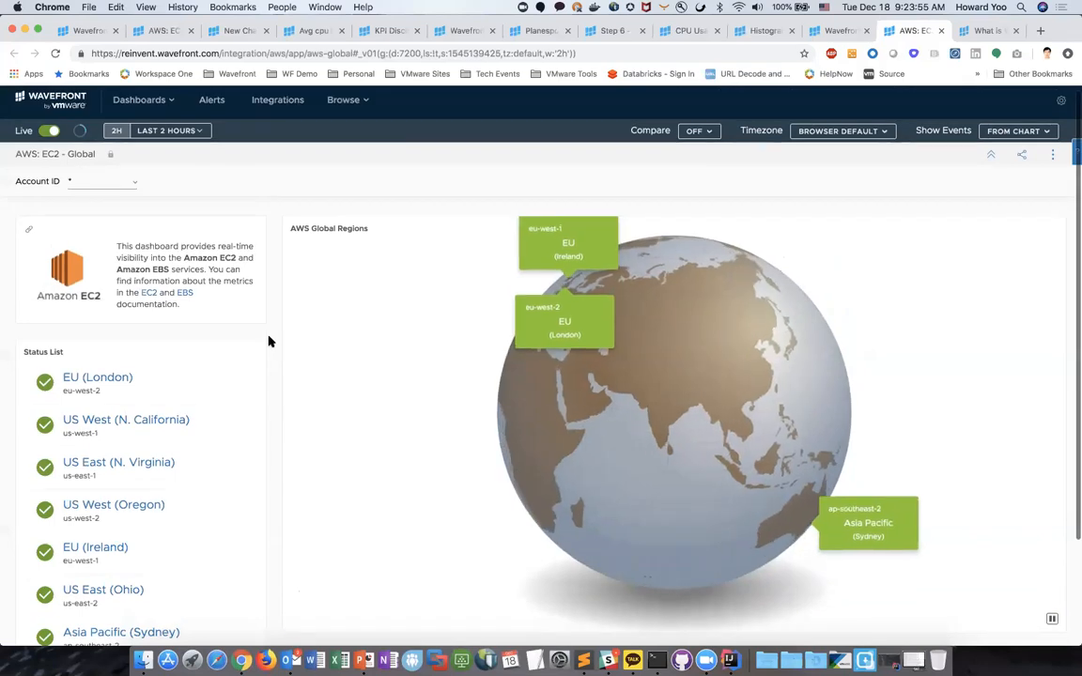
{"action": "scroll", "coordinate": [268, 341], "scroll_direction": "down", "scroll_amount": 2}
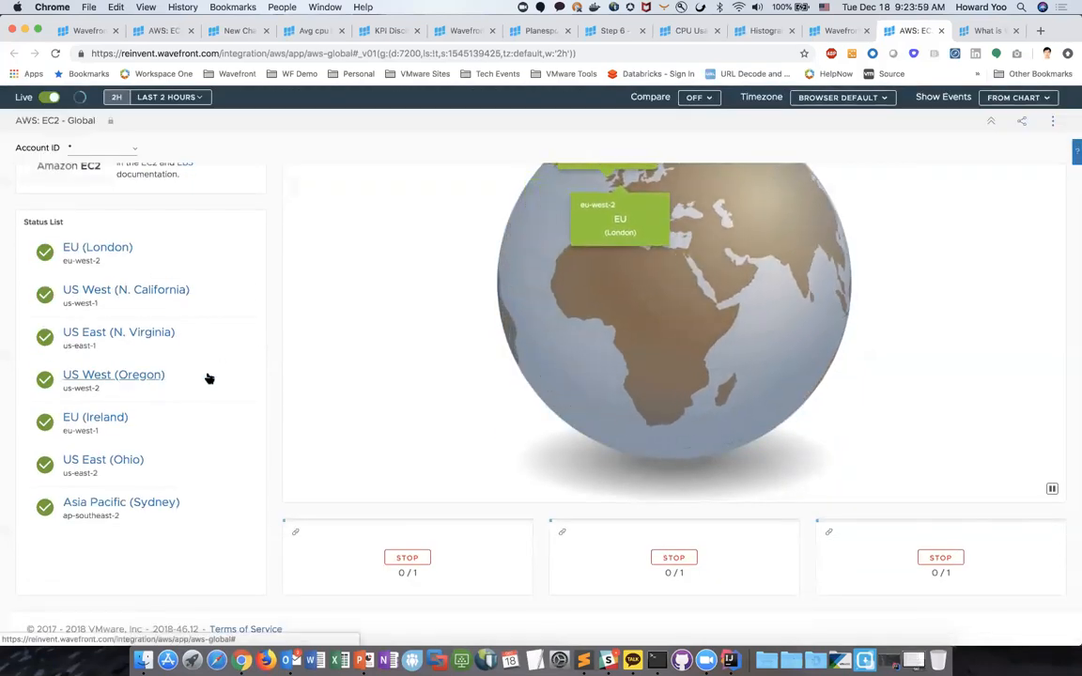
Drill down into the US West (Oregon) region and open the first red instance in the CPU utilization map to inspect its charts.
{"action": "left_click", "coordinate": [136, 380]}
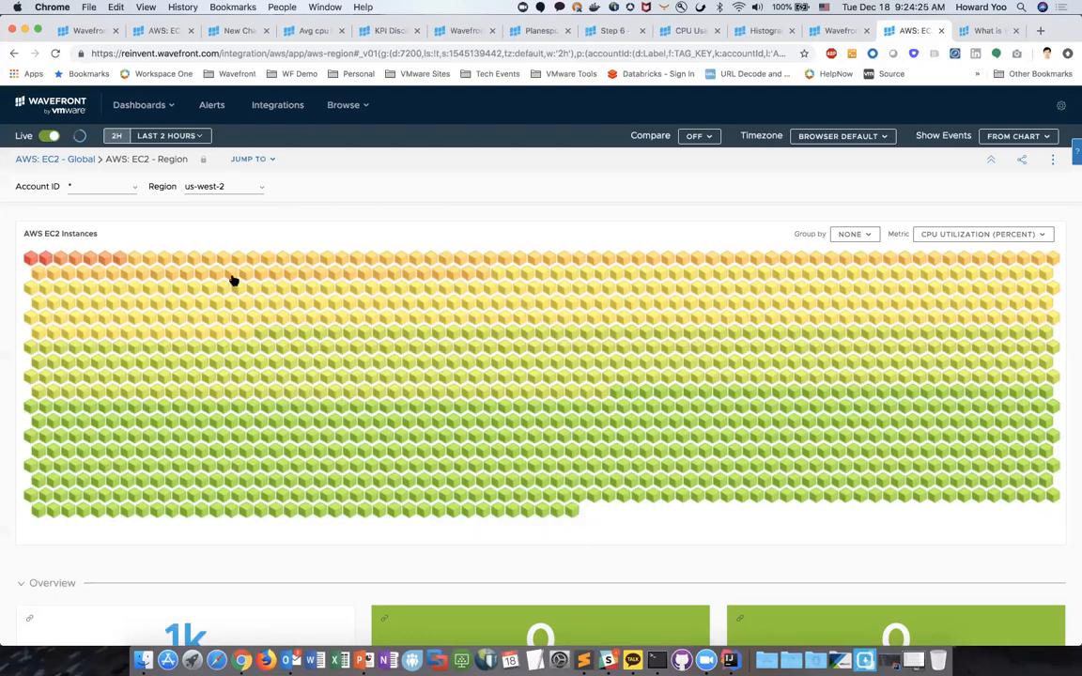
{"action": "left_click", "coordinate": [30, 264]}
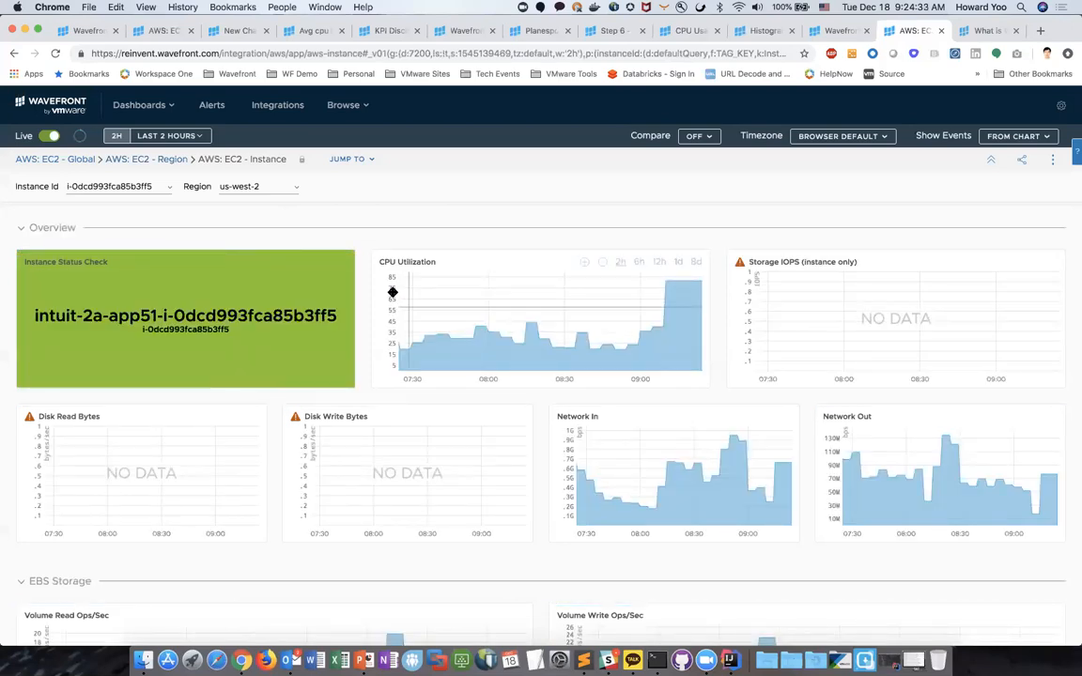
{"action": "mouse_move", "coordinate": [645, 352]}
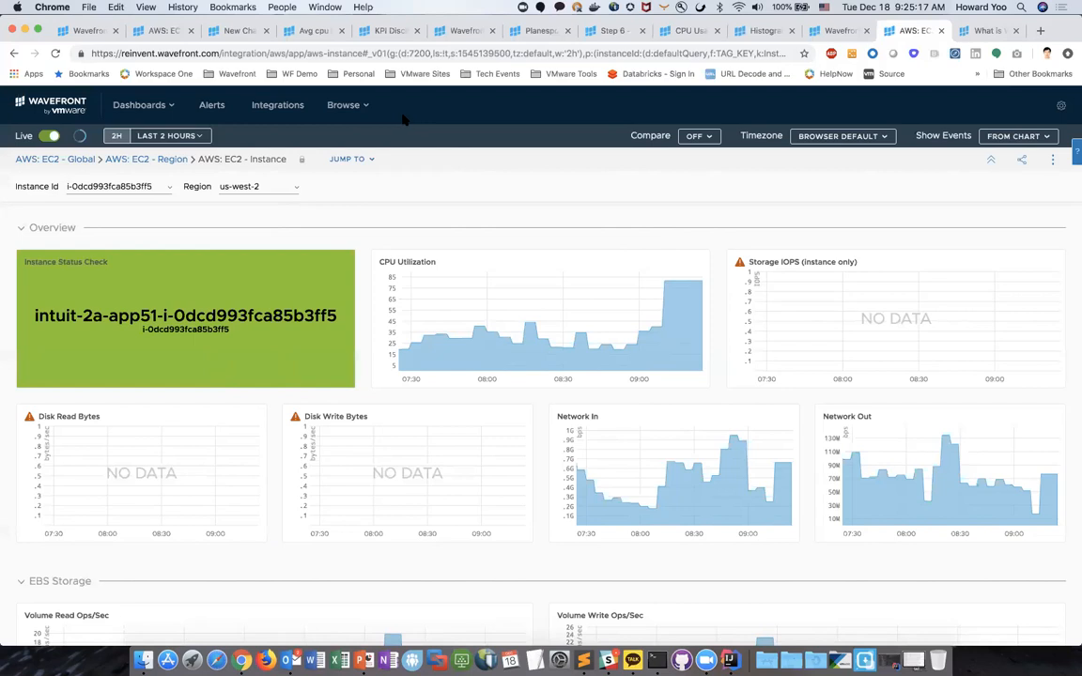
Switch to the New Chart page plotting cpu.loadavg.1m for cluster* and examine its chart and query builder.
{"action": "left_click", "coordinate": [241, 32]}
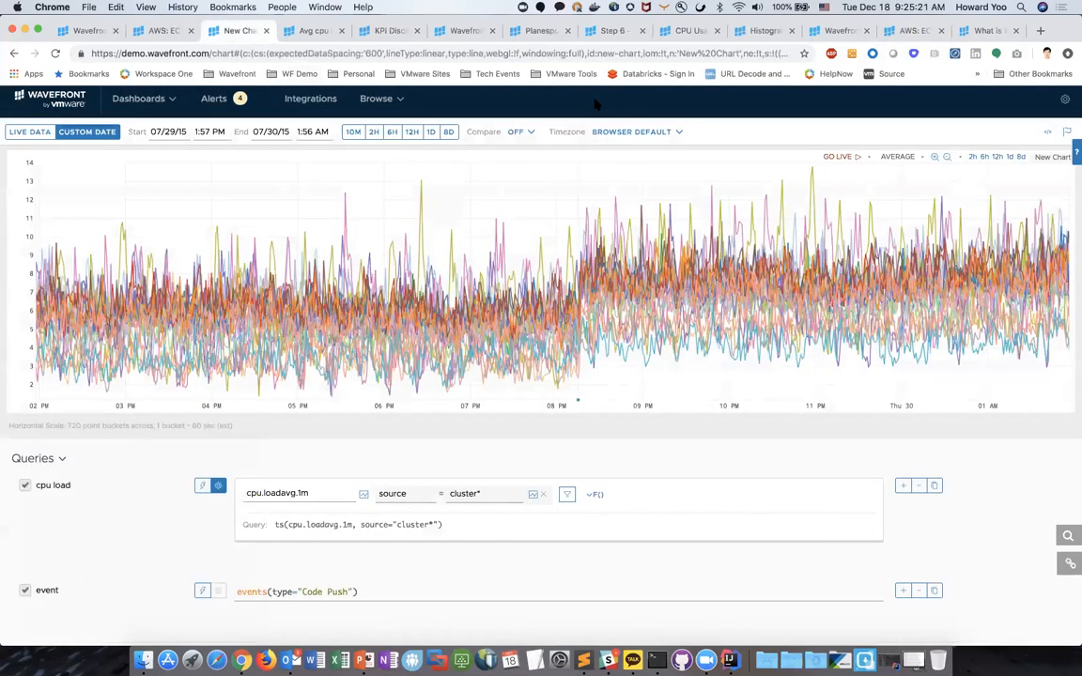
{"action": "mouse_move", "coordinate": [163, 110]}
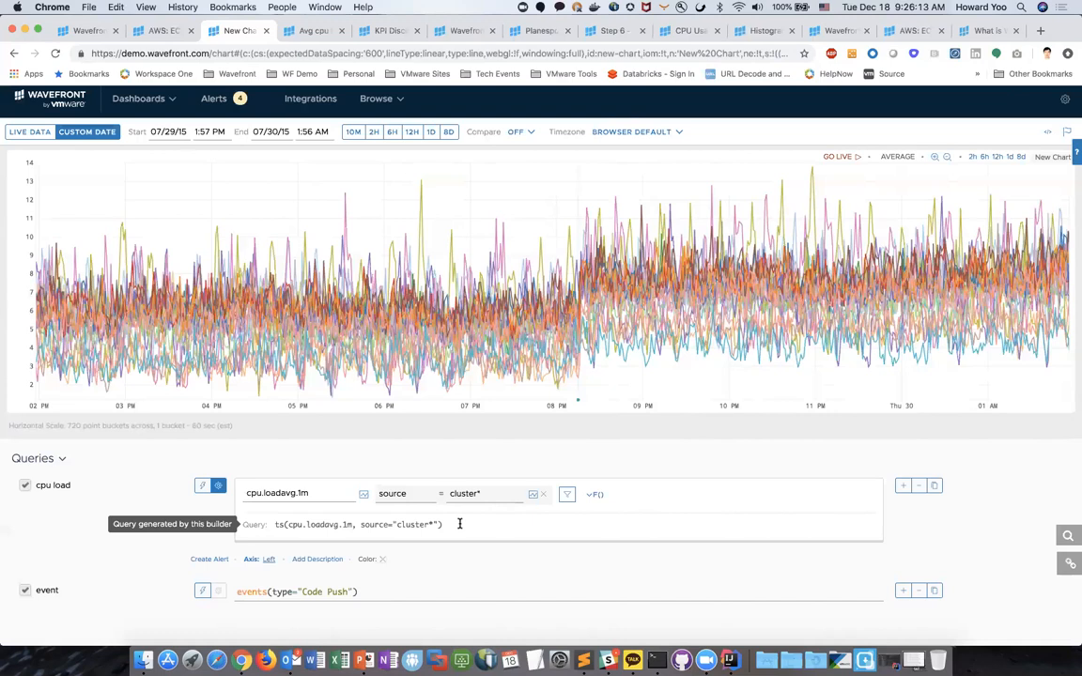
{"action": "left_click", "coordinate": [217, 486]}
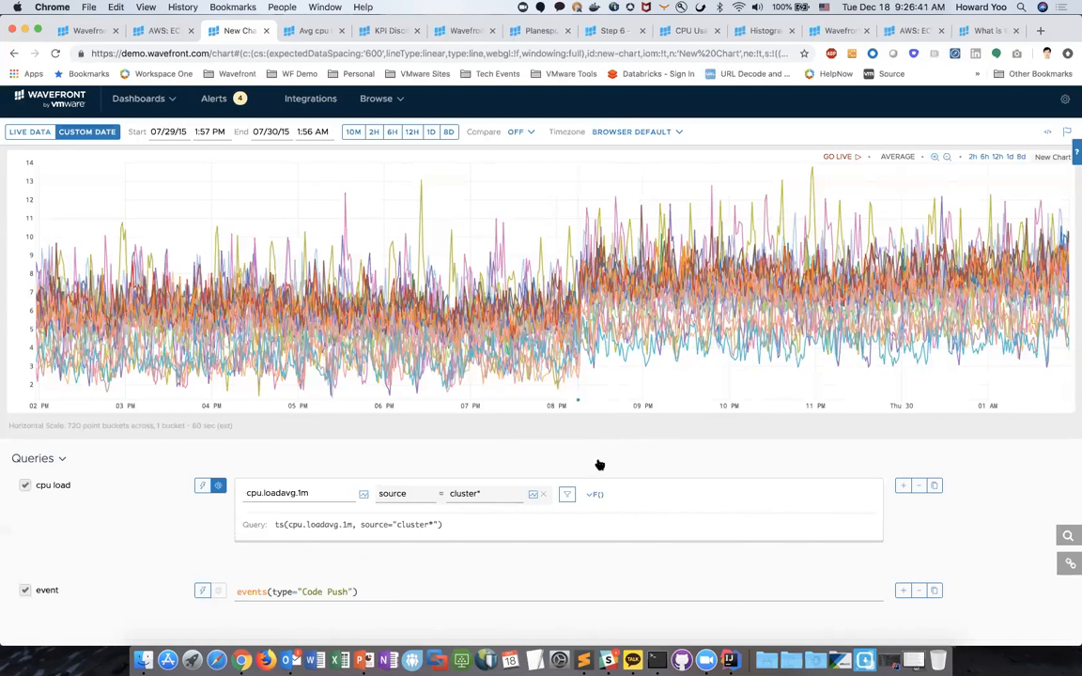
{"action": "mouse_move", "coordinate": [628, 295]}
Apply the avg aggregation function to the cpu load query and inspect the code deploy event on the chart.
{"action": "left_click", "coordinate": [598, 496]}
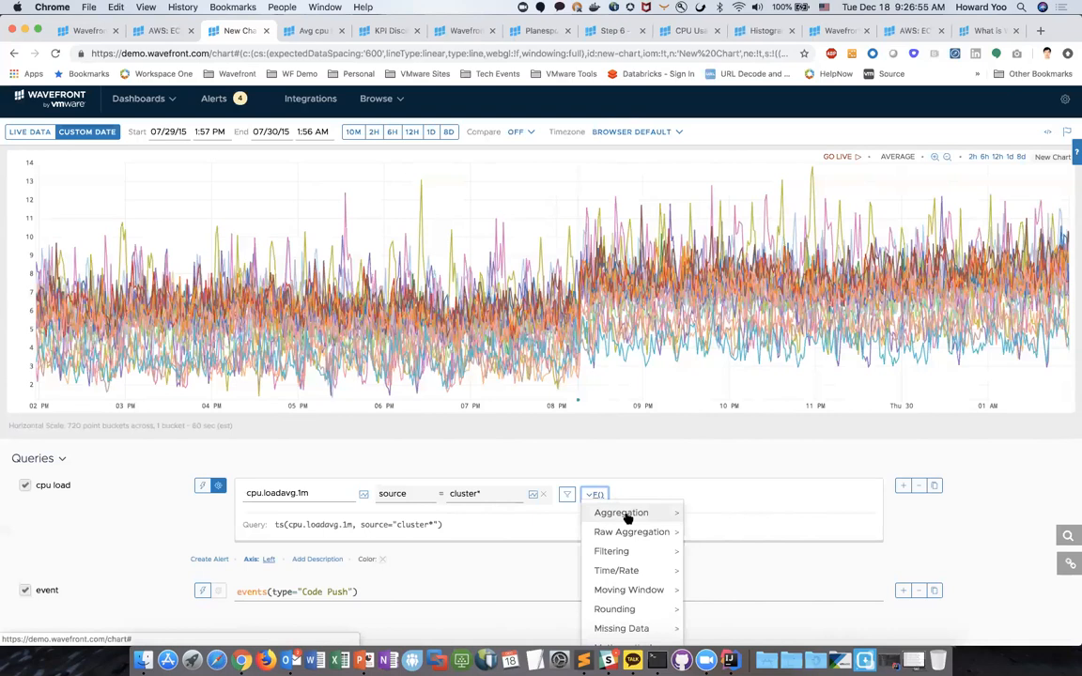
{"action": "left_click", "coordinate": [625, 515]}
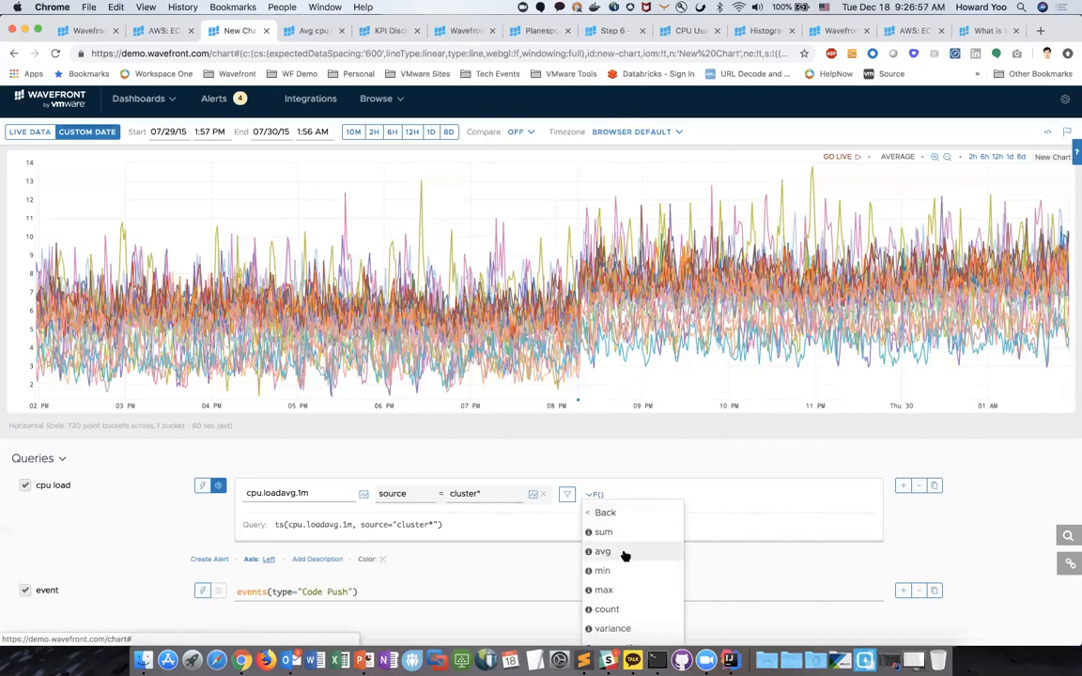
{"action": "mouse_move", "coordinate": [624, 555]}
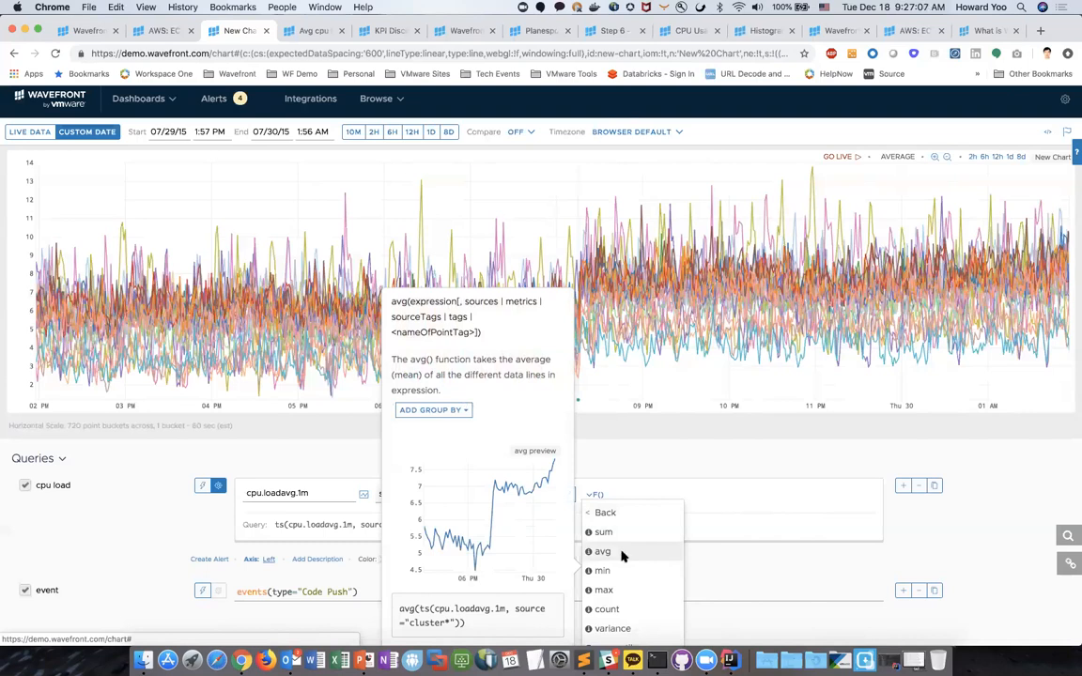
{"action": "left_click", "coordinate": [602, 551]}
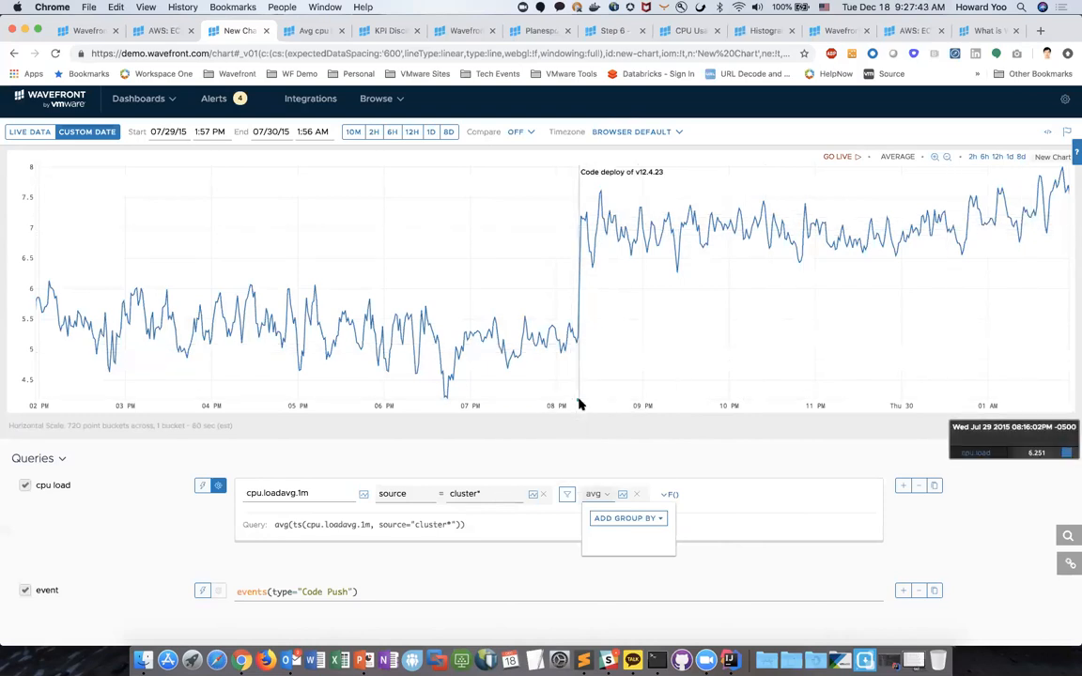
{"action": "mouse_move", "coordinate": [578, 404]}
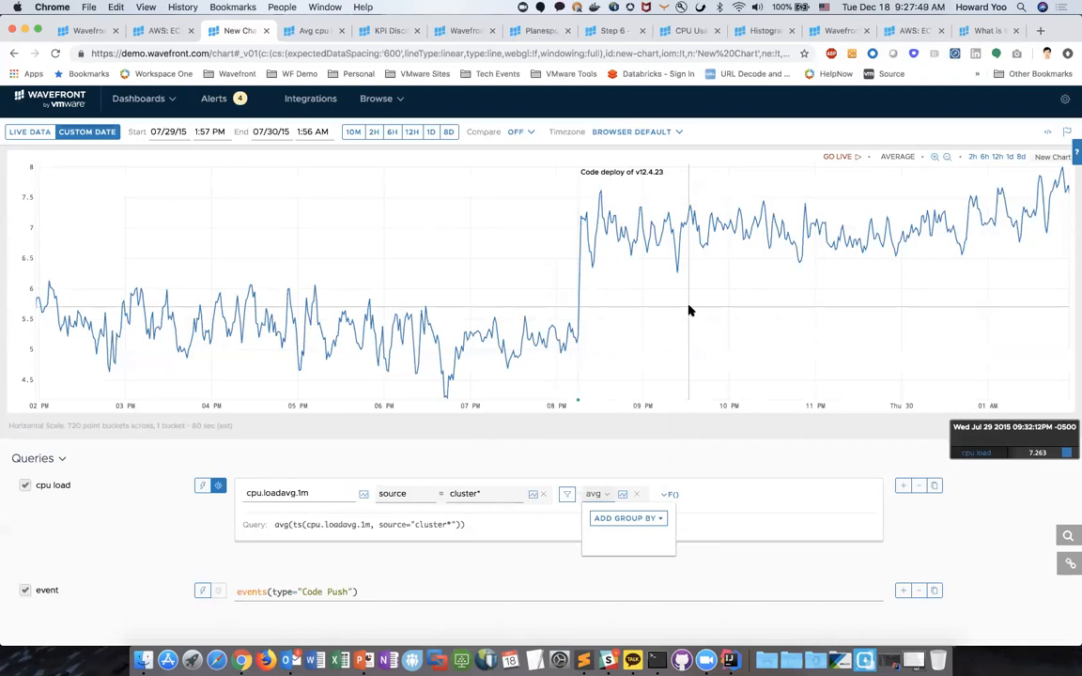
Copy a shareable link to the averaged chart and open it in a new browser tab.
{"action": "left_click", "coordinate": [1067, 563]}
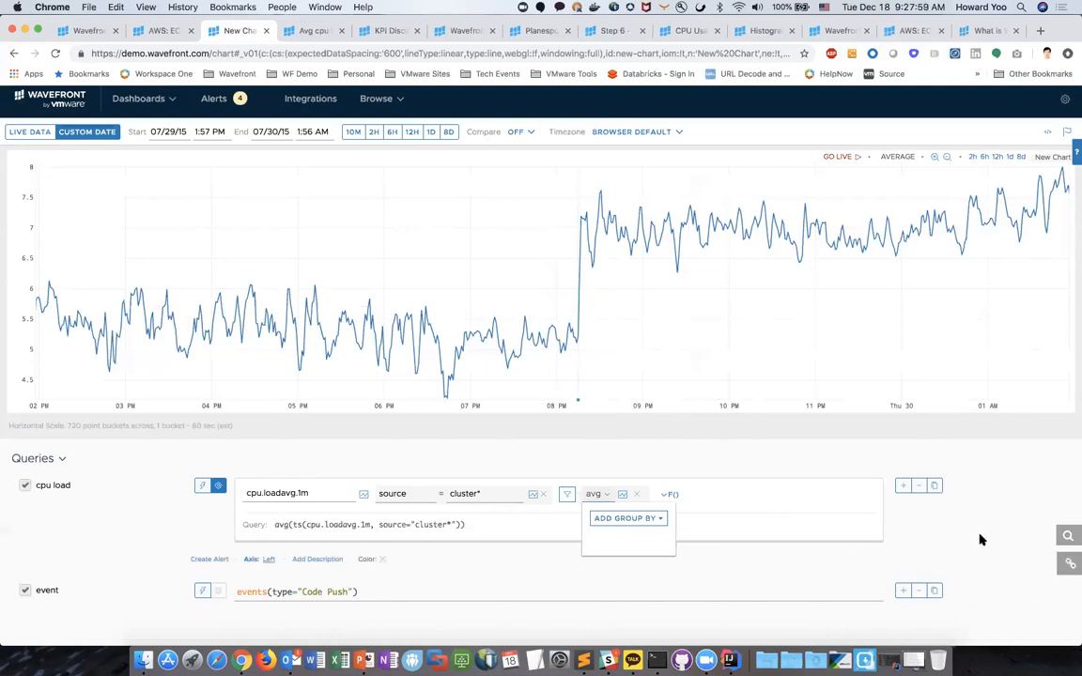
{"action": "left_click", "coordinate": [1068, 563]}
{"action": "left_click", "coordinate": [1042, 31]}
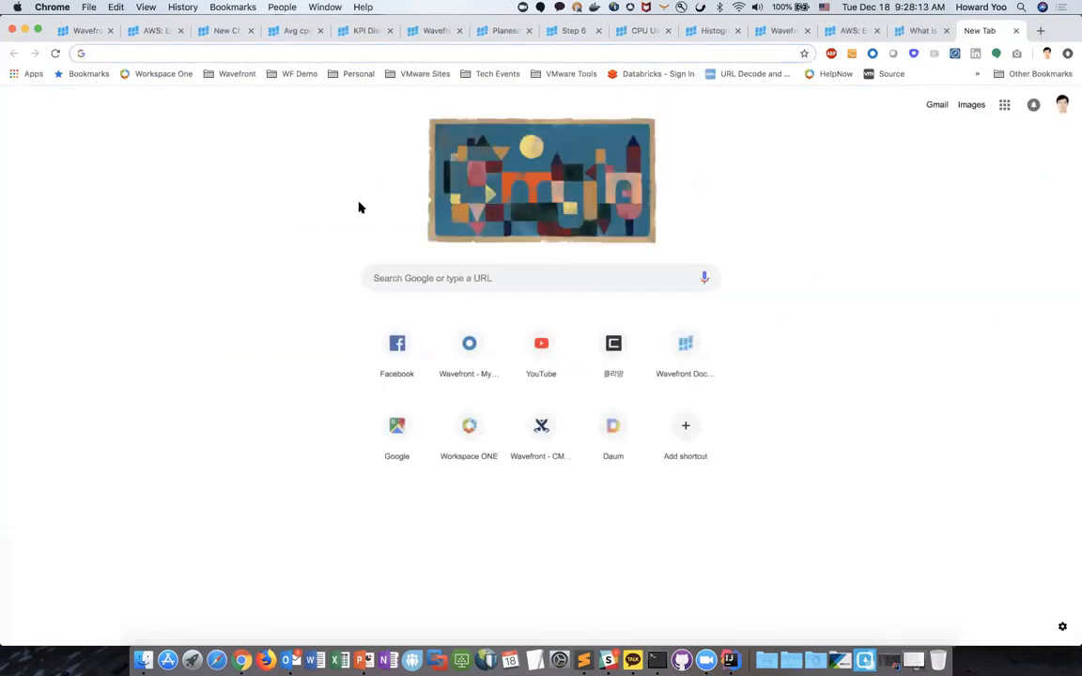
{"action": "key", "text": "super+v"}
{"action": "key", "text": "Return"}
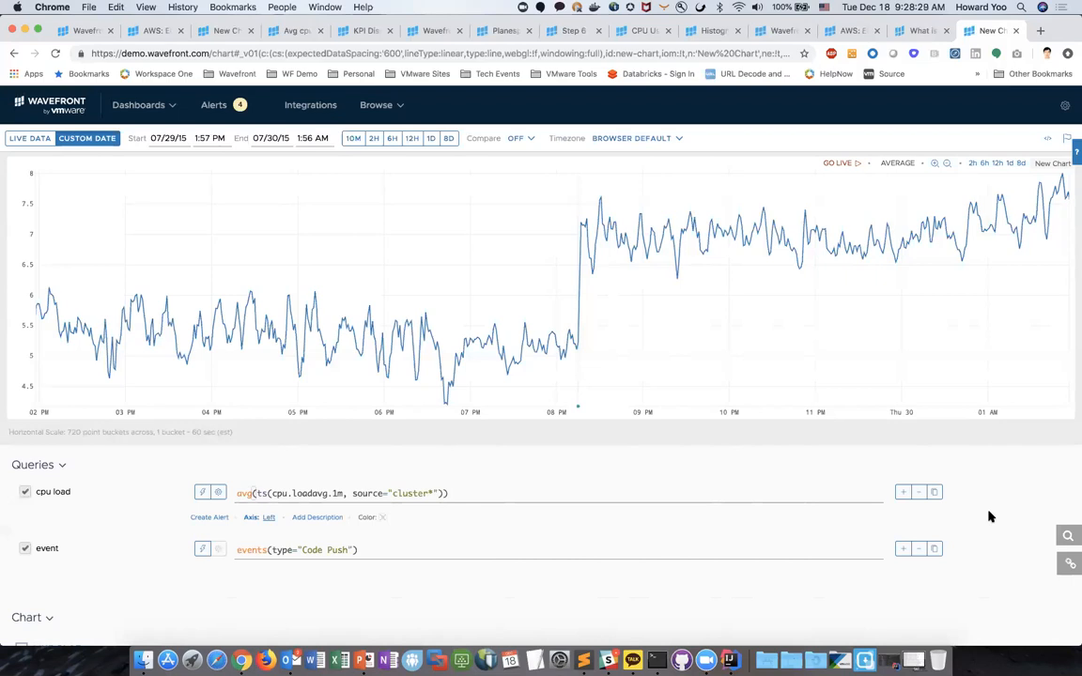
Add a query lag(1d, ${cpu load}) below the cpu load query and name it 1day ago.
{"action": "left_click", "coordinate": [902, 492]}
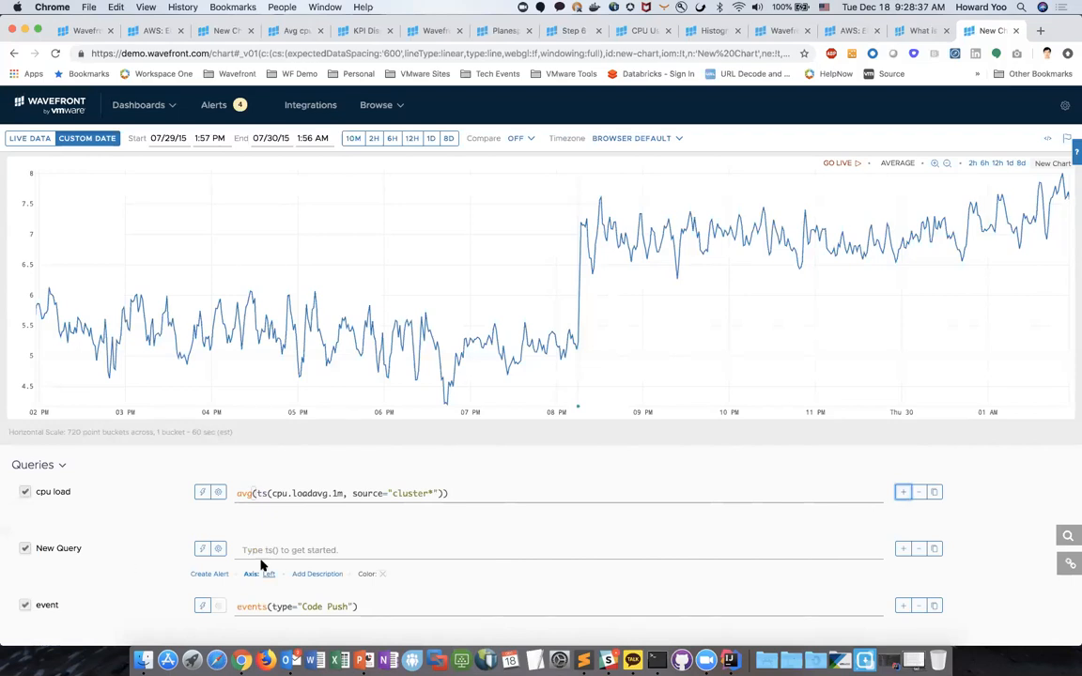
{"action": "left_click", "coordinate": [296, 549]}
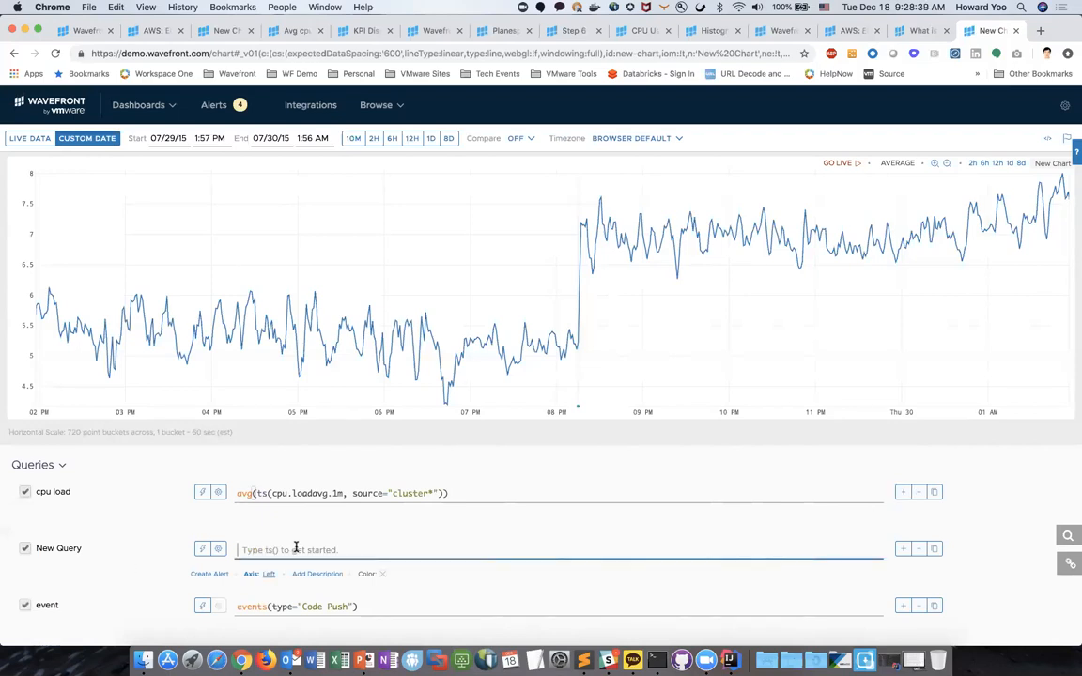
{"action": "type", "text": "lag(1d, "}
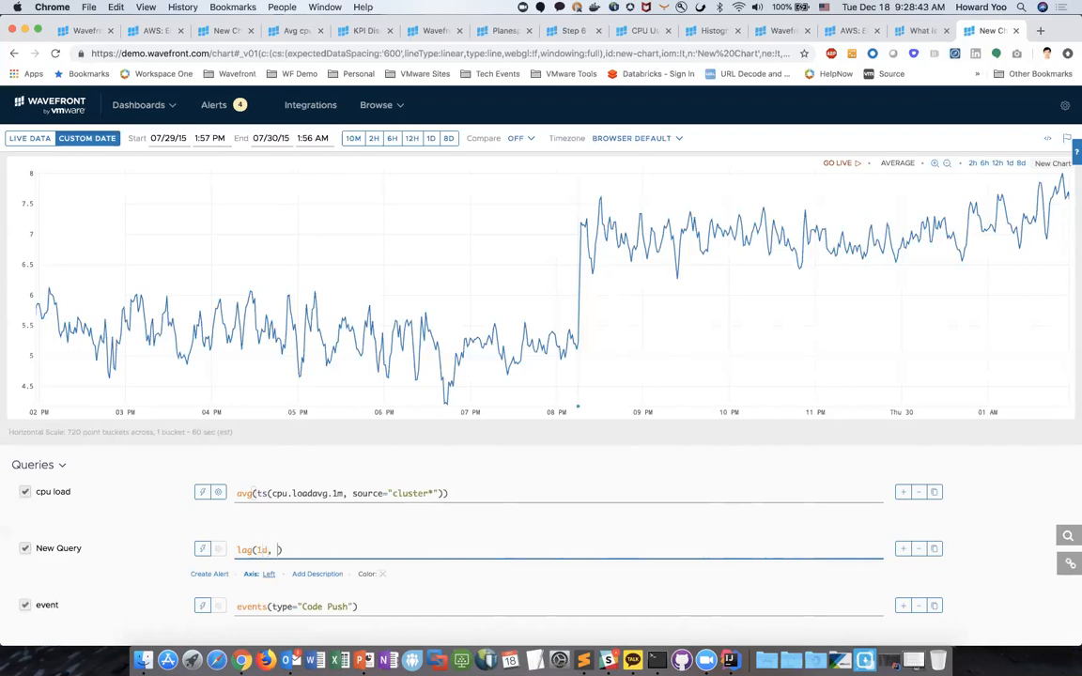
{"action": "type", "text": "${"}
{"action": "key", "text": "Return"}
{"action": "left_click", "coordinate": [60, 548]}
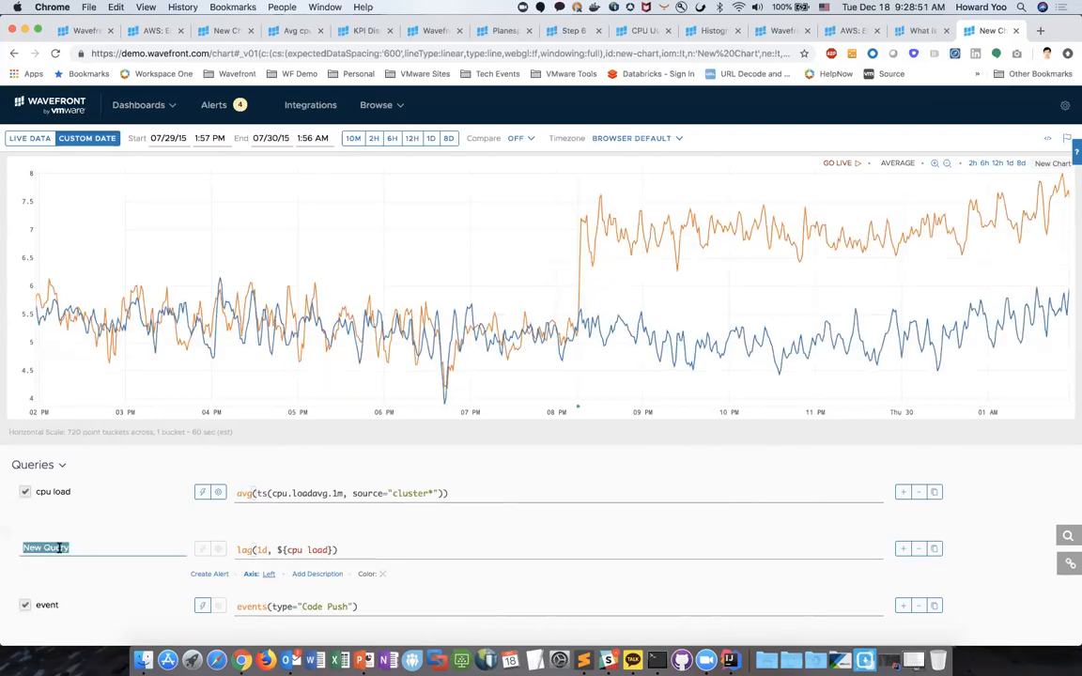
{"action": "type", "text": "1day ago"}
{"action": "key", "text": "Return"}
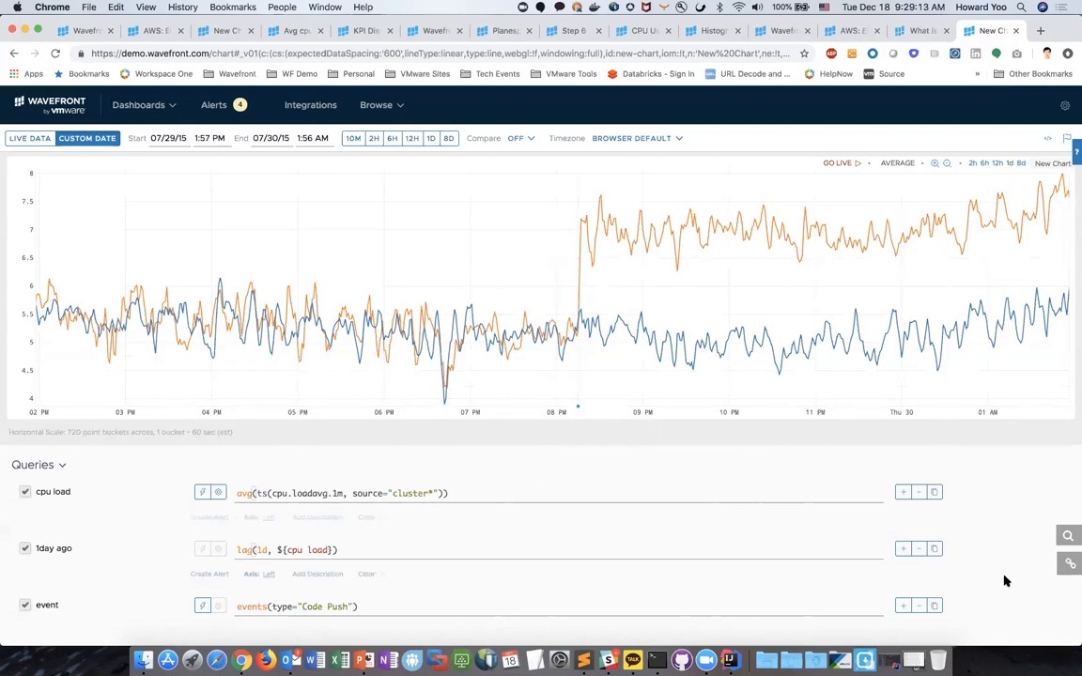
Copy a shareable link to the chart with the 1day ago comparison and load it in the original New Chart tab.
{"action": "left_click", "coordinate": [1069, 563]}
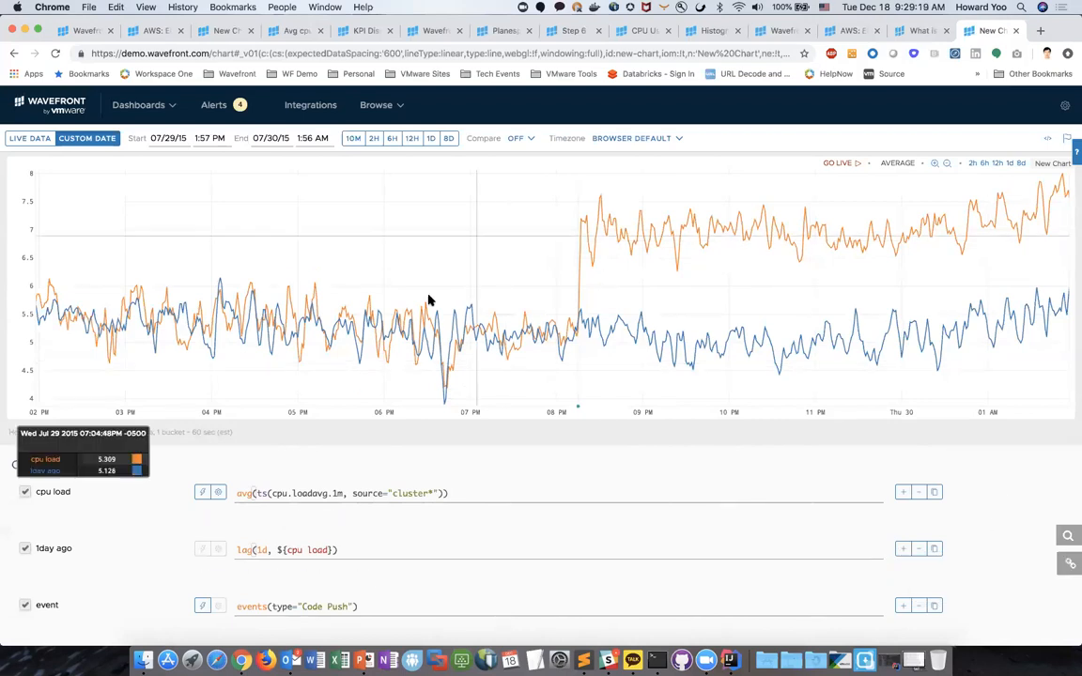
{"action": "left_click", "coordinate": [230, 33]}
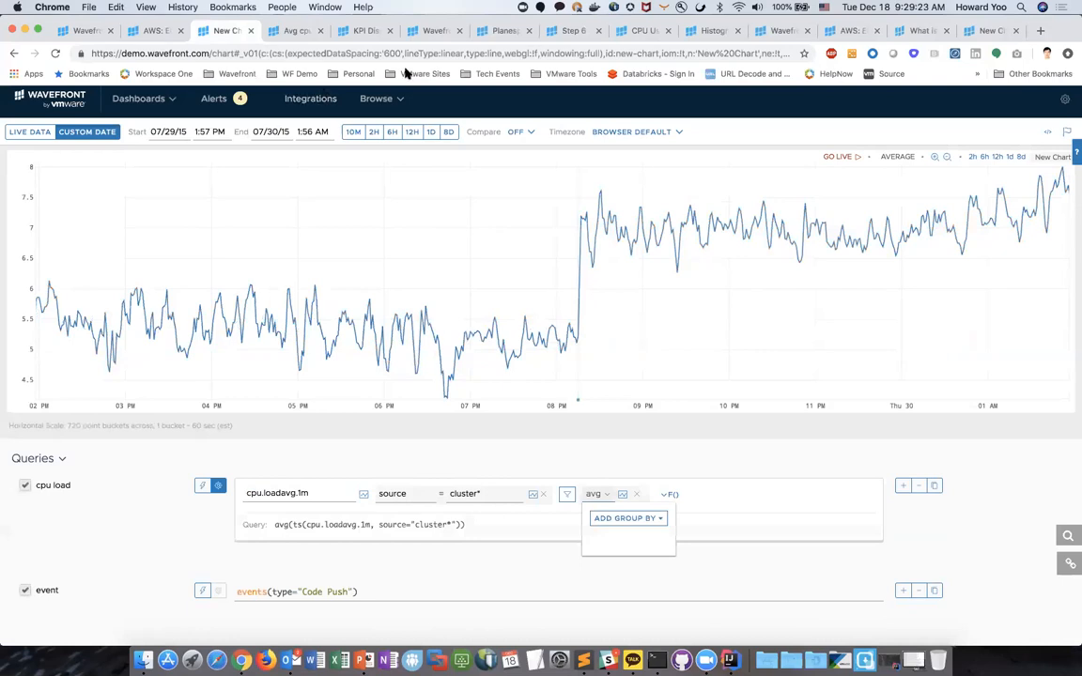
{"action": "left_click", "coordinate": [423, 52]}
{"action": "key", "text": "super+v"}
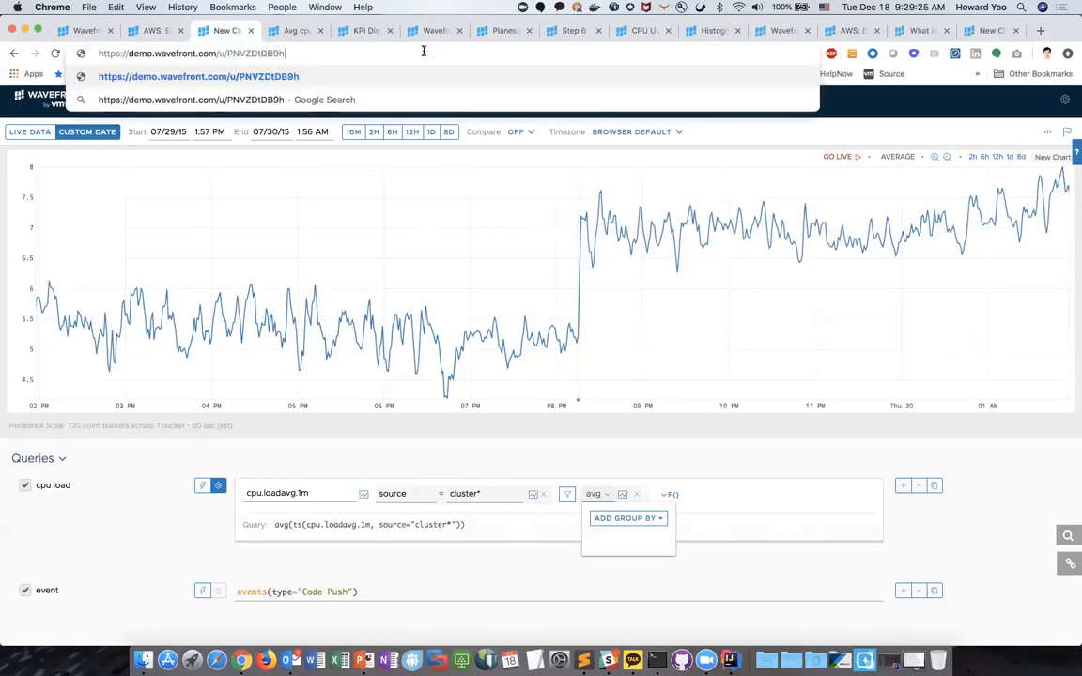
{"action": "key", "text": "Return"}
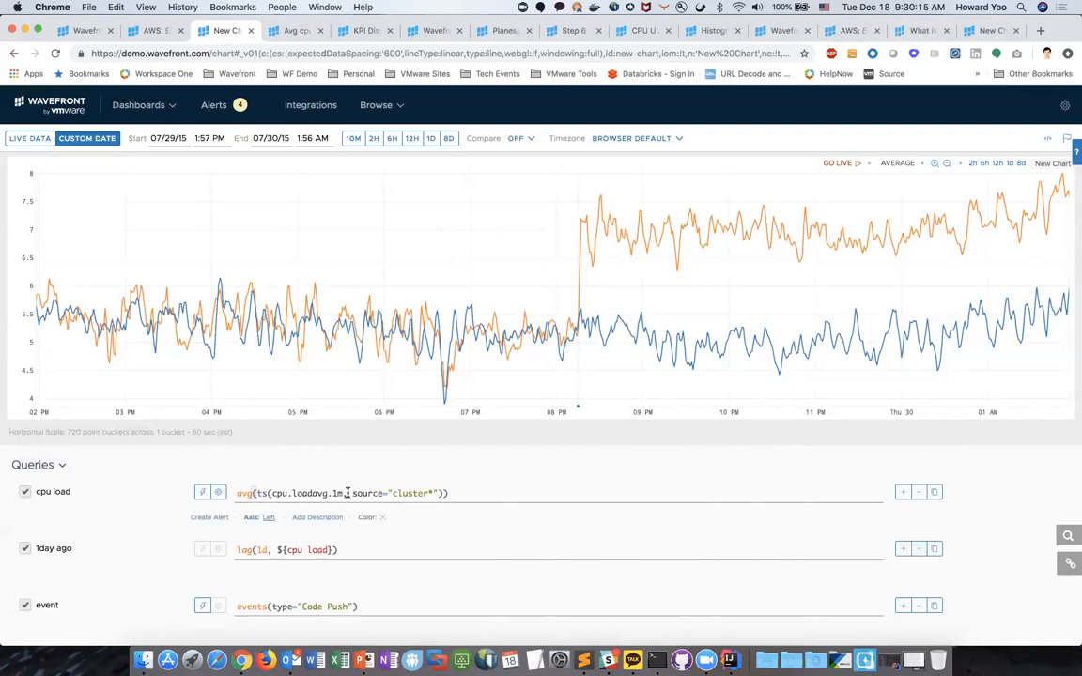
Go back to the chart without the lag query, remove the avg function from cpu load and delete the event query.
{"action": "left_click", "coordinate": [14, 54]}
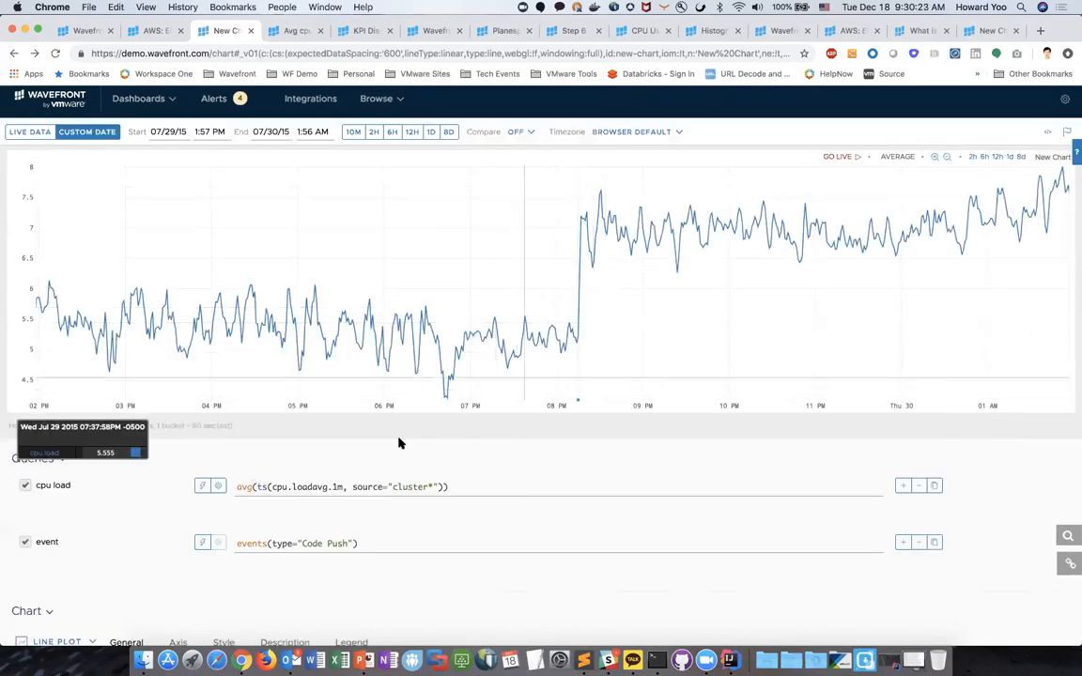
{"action": "left_click", "coordinate": [259, 487]}
{"action": "key", "text": "BackSpace"}
{"action": "key", "text": "BackSpace"}
{"action": "key", "text": "BackSpace"}
{"action": "key", "text": "BackSpace"}
{"action": "key", "text": "End"}
{"action": "key", "text": "BackSpace"}
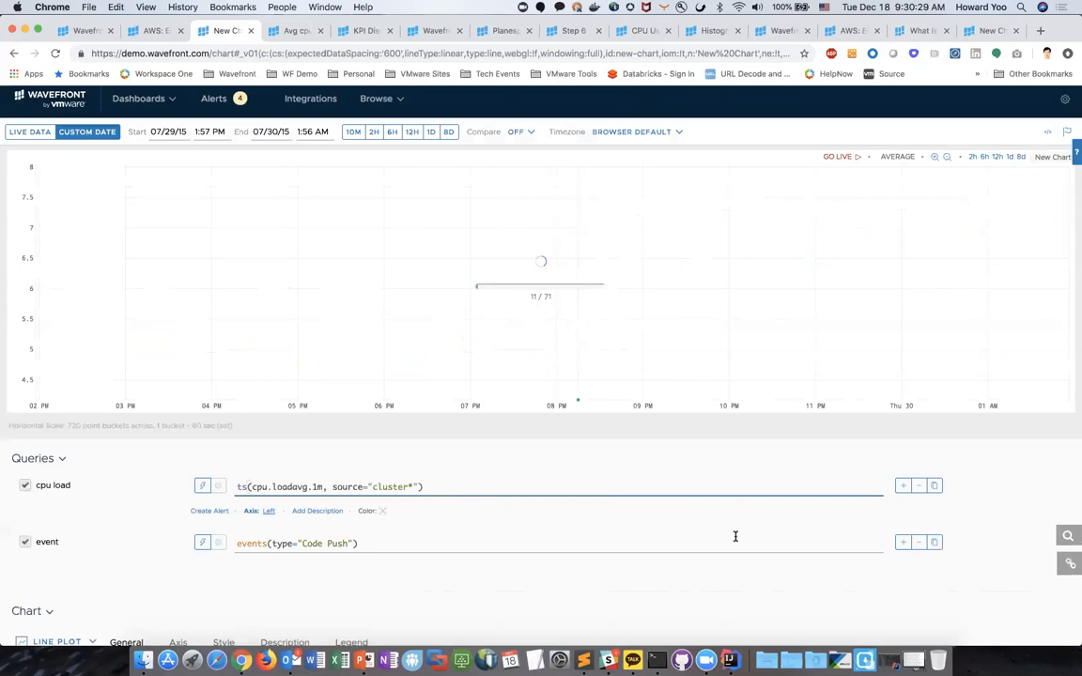
{"action": "left_click", "coordinate": [919, 544]}
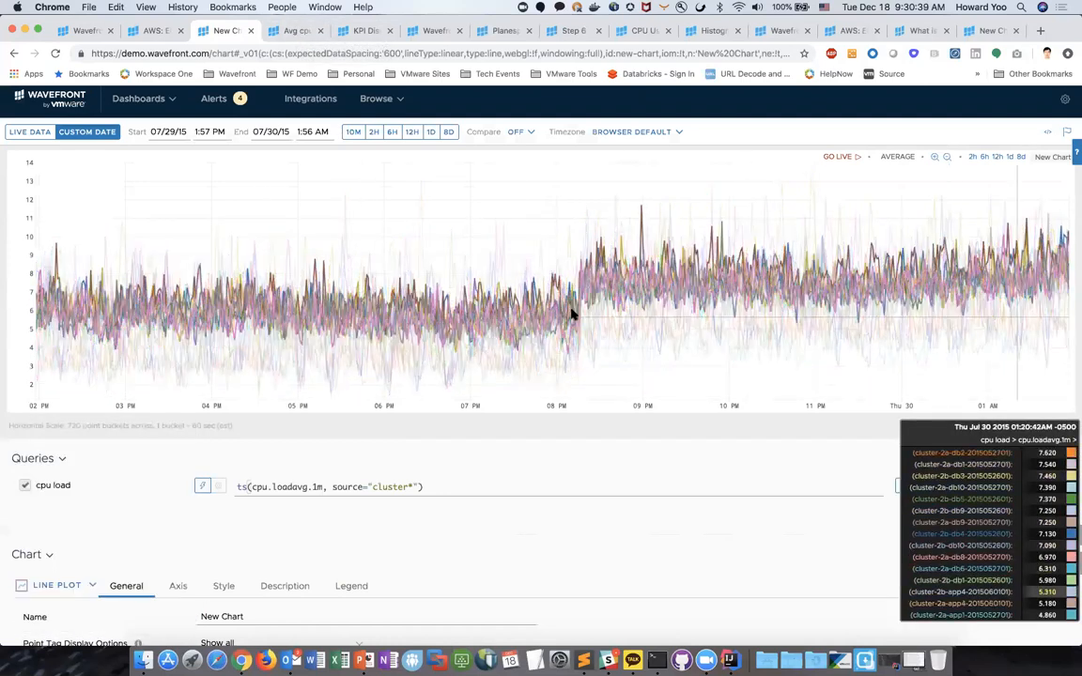
Switch to the Avg cpu load chart covering 10/28/14 to 10/25/15.
{"action": "left_click", "coordinate": [295, 31]}
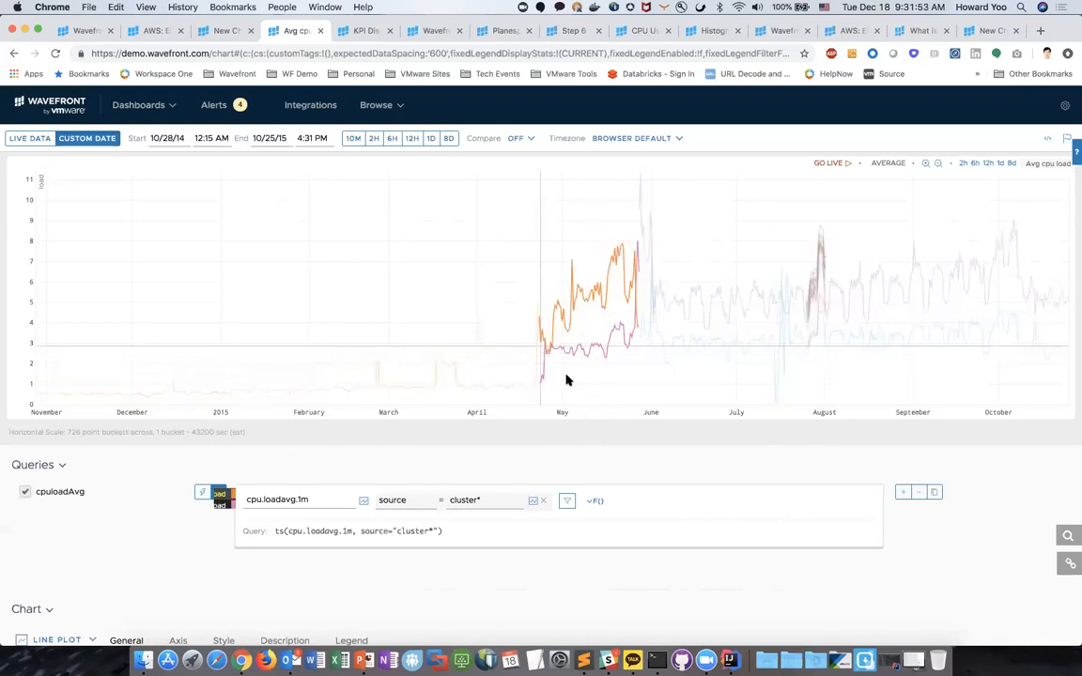
Set the Avg cpu load chart to summarize by Max.
{"action": "scroll", "coordinate": [627, 442], "scroll_direction": "down", "scroll_amount": 5}
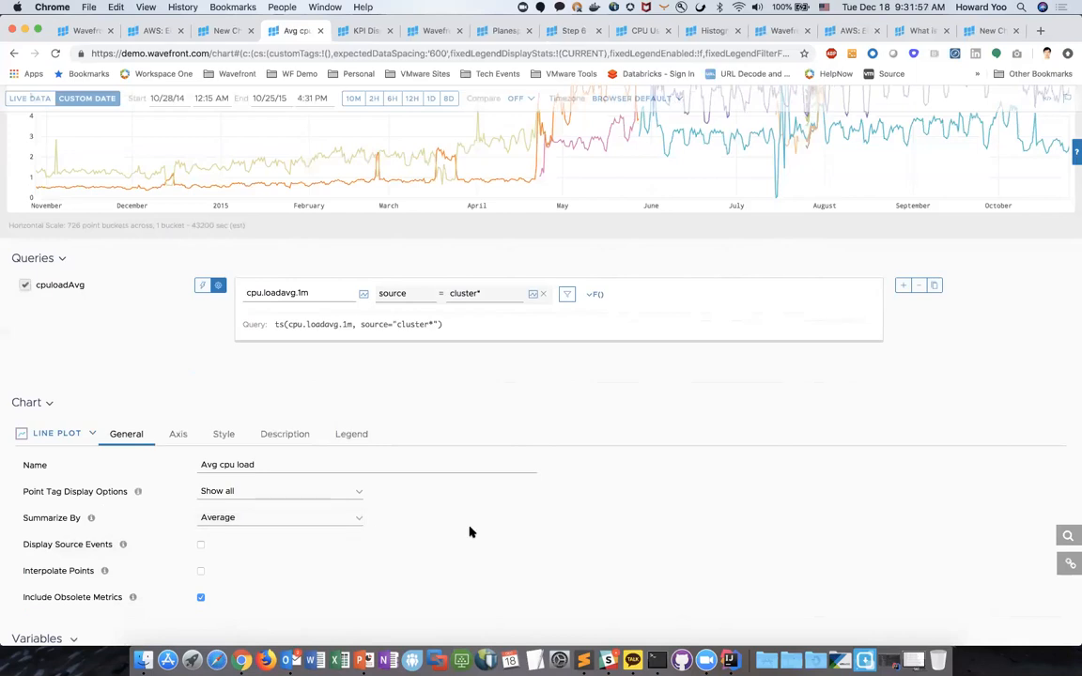
{"action": "scroll", "coordinate": [470, 532], "scroll_direction": "up", "scroll_amount": 4}
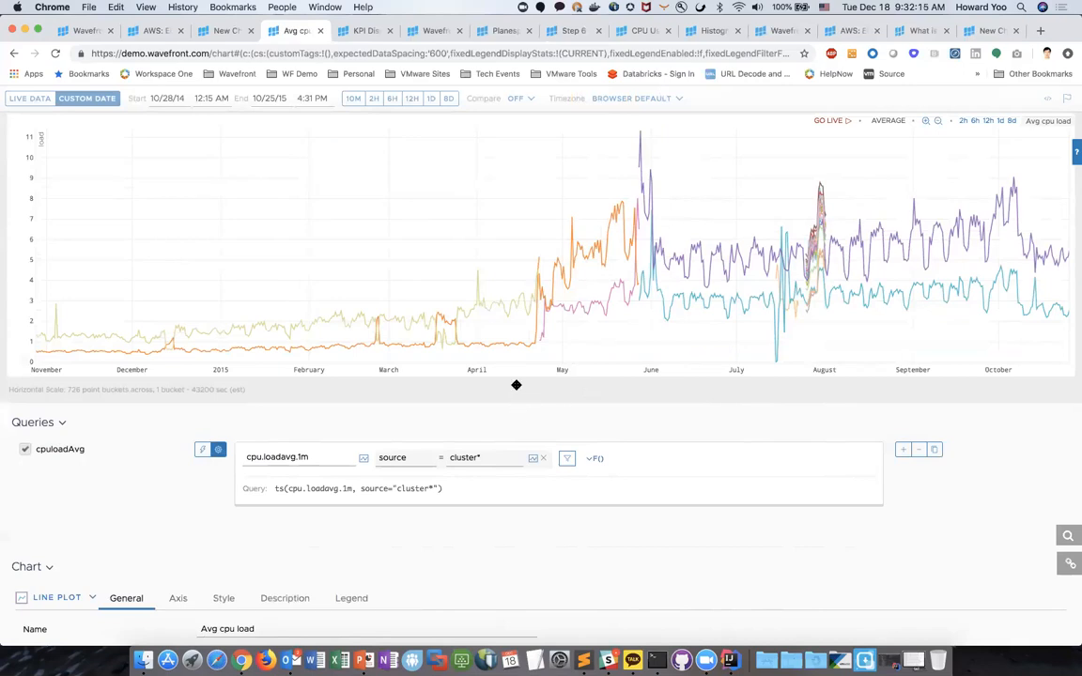
{"action": "mouse_move", "coordinate": [518, 375]}
{"action": "scroll", "coordinate": [517, 376], "scroll_direction": "down", "scroll_amount": 5}
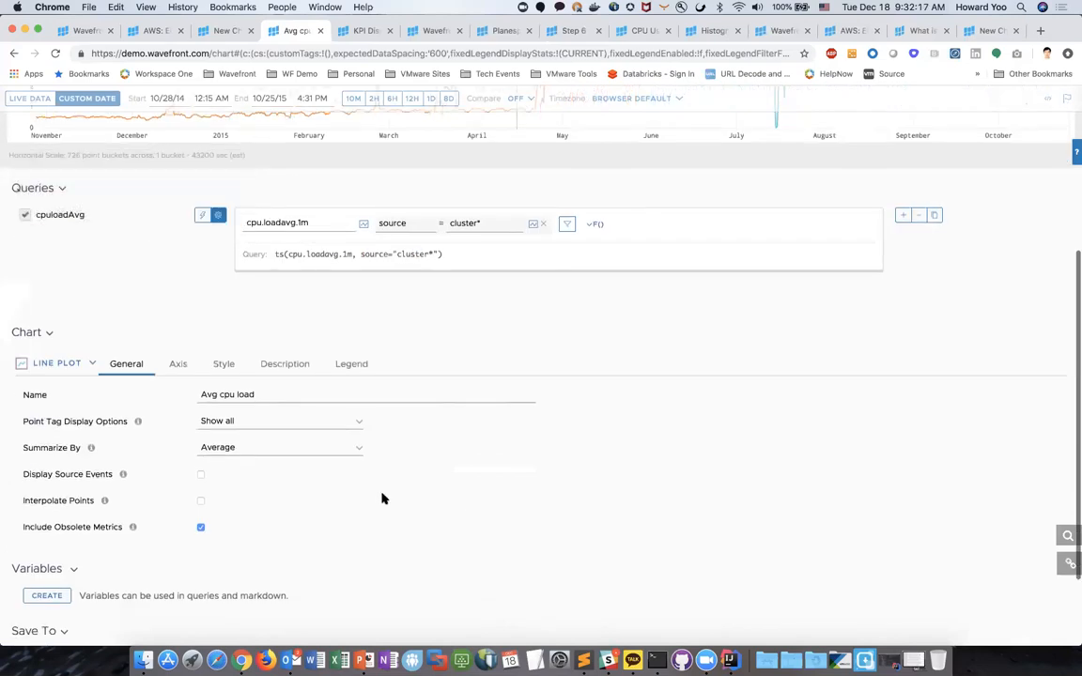
{"action": "scroll", "coordinate": [533, 479], "scroll_direction": "up", "scroll_amount": 2}
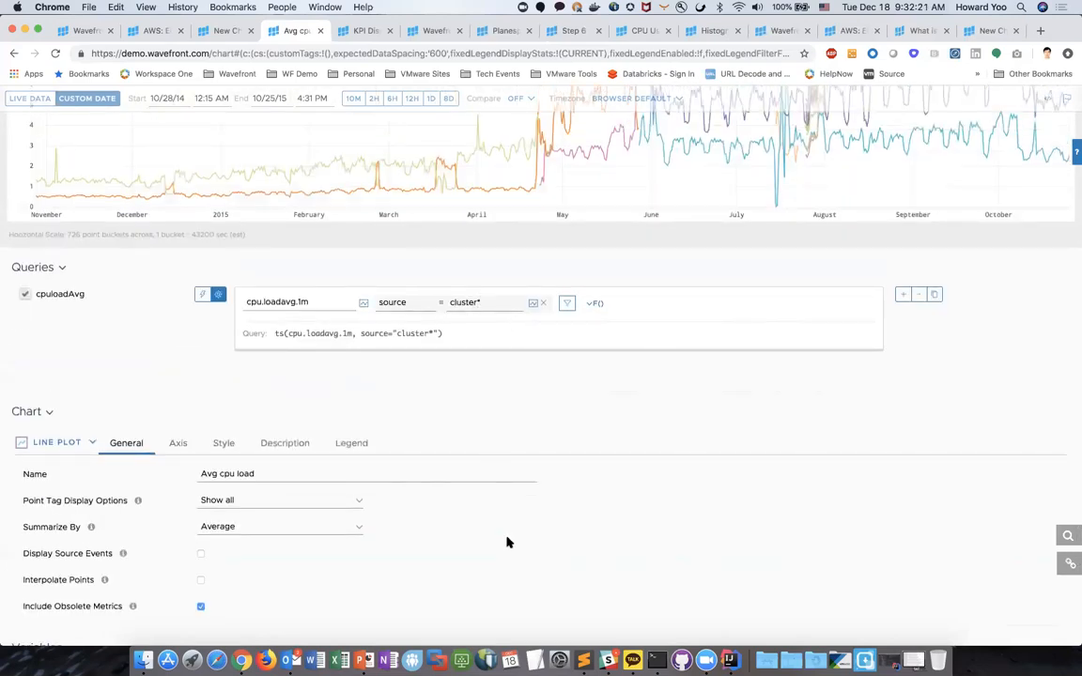
{"action": "scroll", "coordinate": [622, 541], "scroll_direction": "up", "scroll_amount": 5}
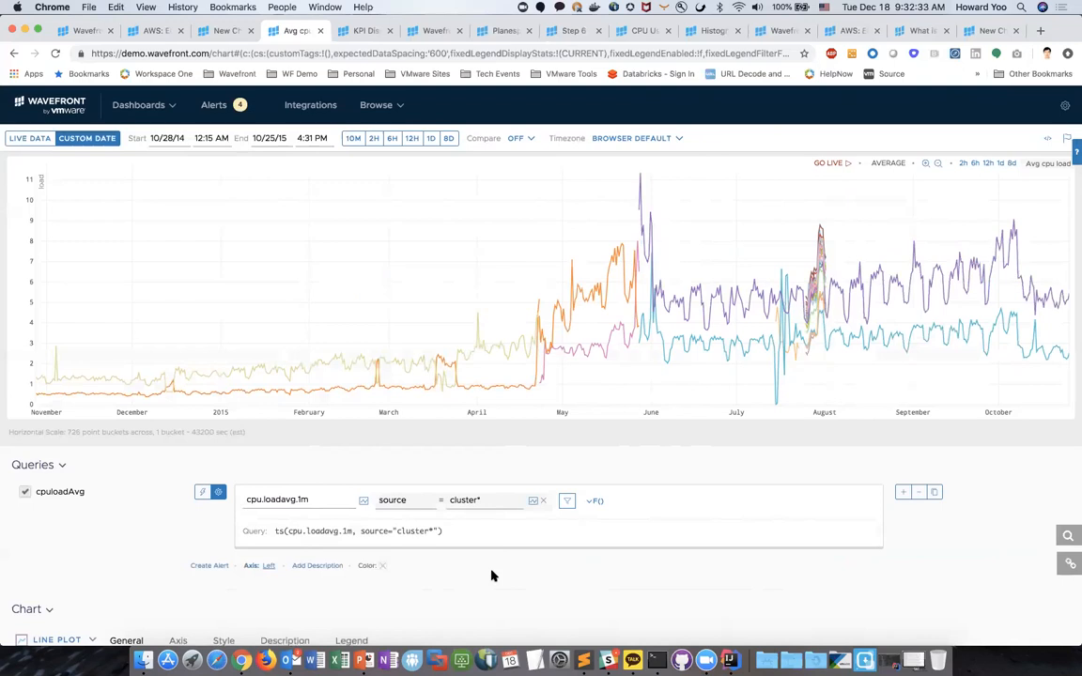
{"action": "scroll", "coordinate": [490, 575], "scroll_direction": "down", "scroll_amount": 5}
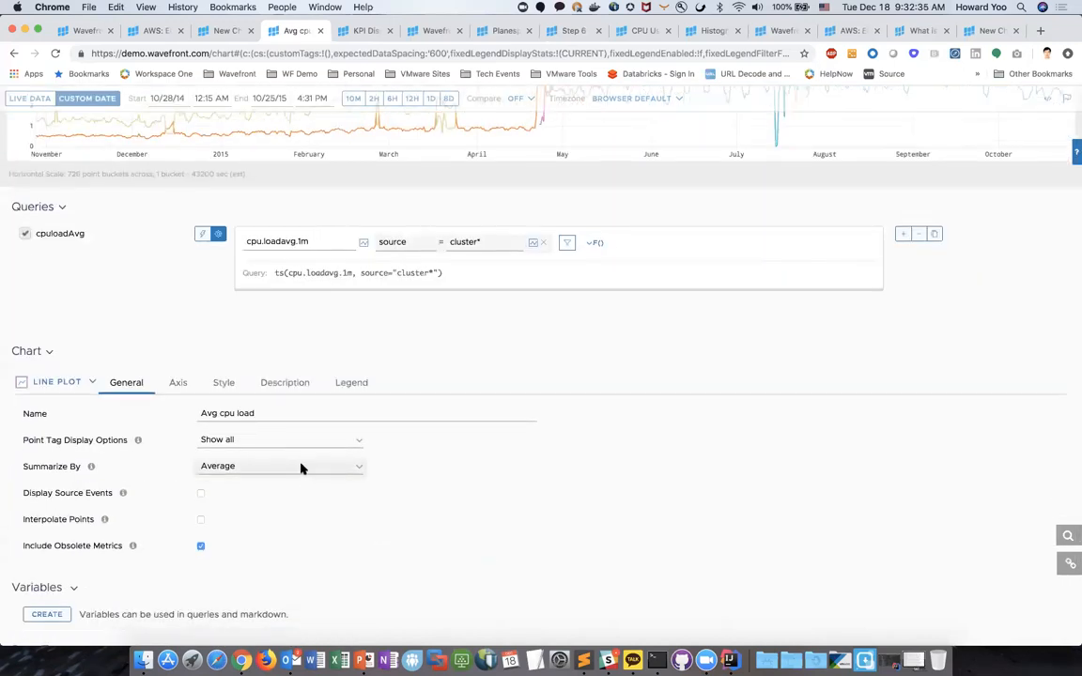
{"action": "left_click", "coordinate": [300, 467]}
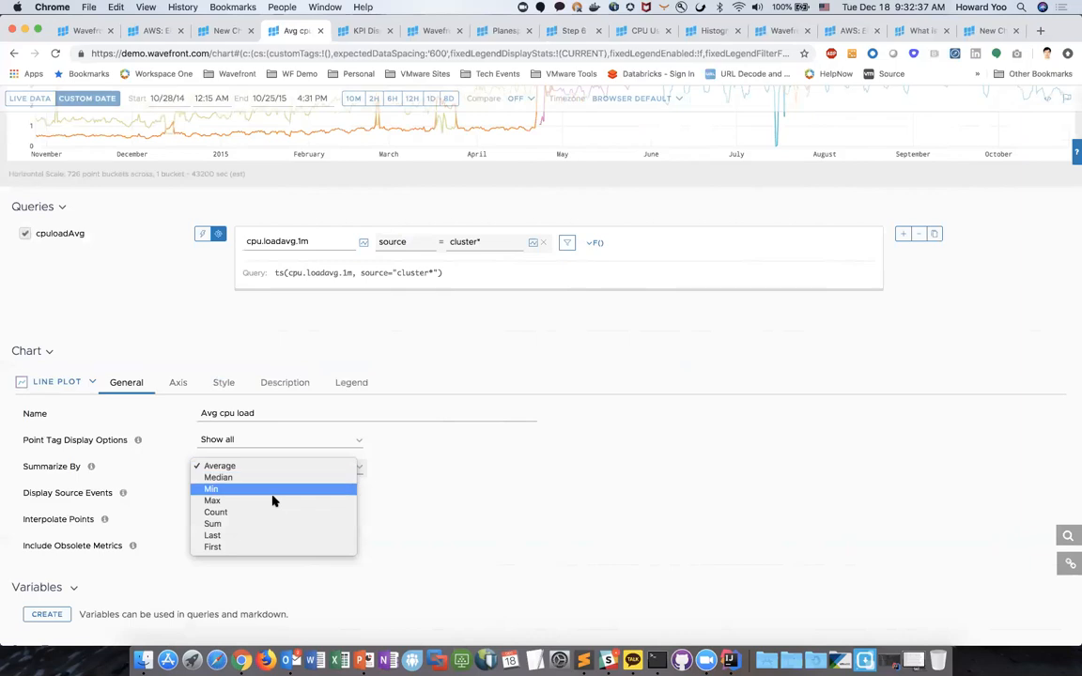
{"action": "left_click", "coordinate": [273, 502]}
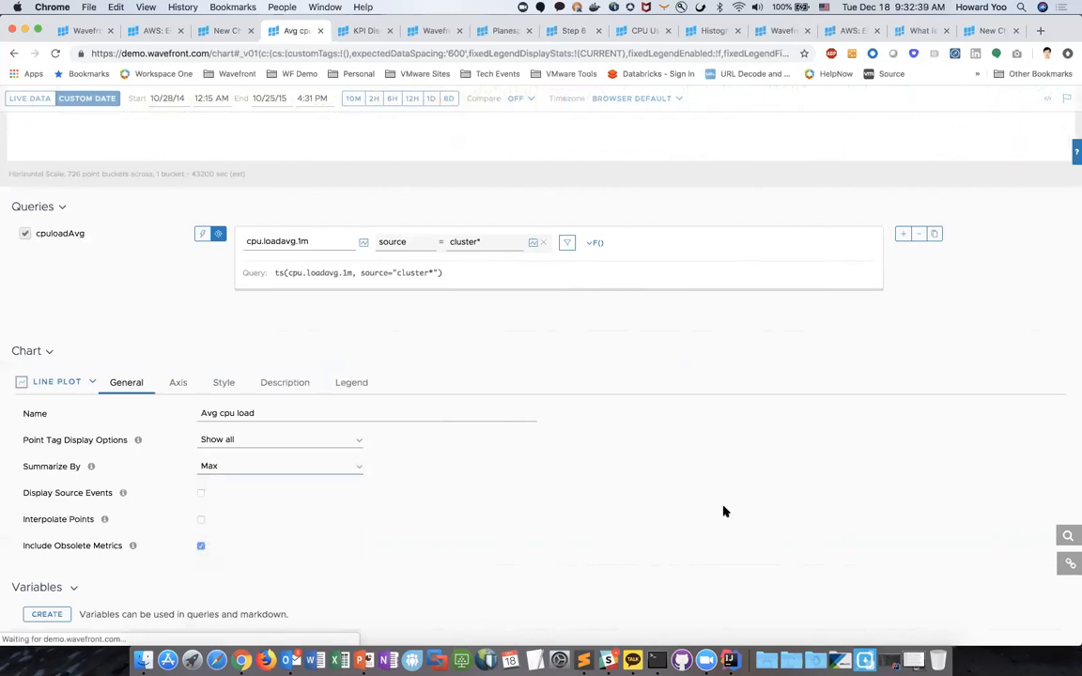
{"action": "scroll", "coordinate": [724, 512], "scroll_direction": "up", "scroll_amount": 3}
{"action": "scroll", "coordinate": [724, 512], "scroll_direction": "up", "scroll_amount": 3}
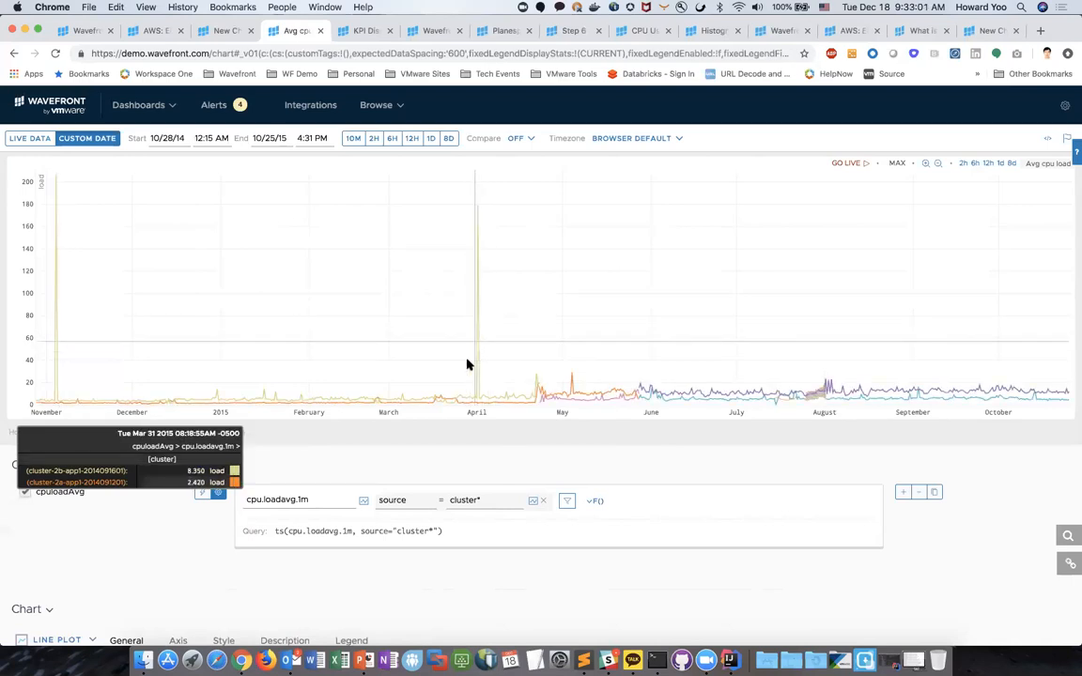
Zoom the chart into the April spike, covering 04/01/15 6:29 PM to 6:50 PM, and request a shareable link to it.
{"action": "left_click_drag", "start_coordinate": [472, 369], "coordinate": [458, 388]}
{"action": "left_click_drag", "start_coordinate": [550, 376], "coordinate": [628, 383]}
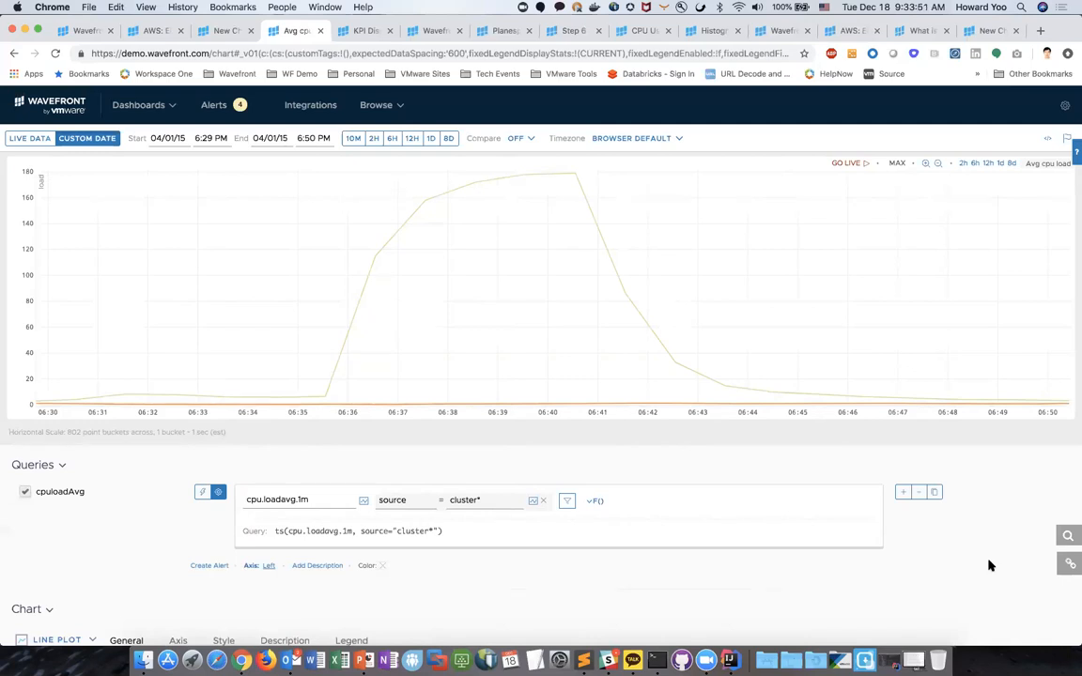
{"action": "left_click", "coordinate": [1069, 563]}
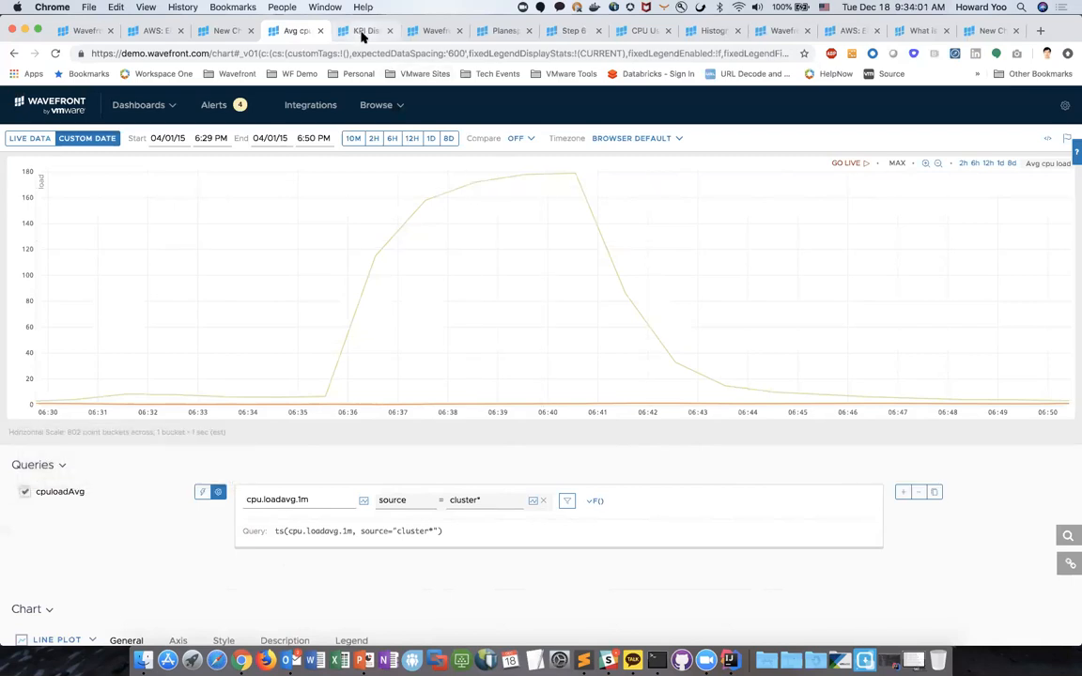
Switch to the KPI Discovery dashboard and break down its KPI dimension By Customer.
{"action": "left_click", "coordinate": [362, 33]}
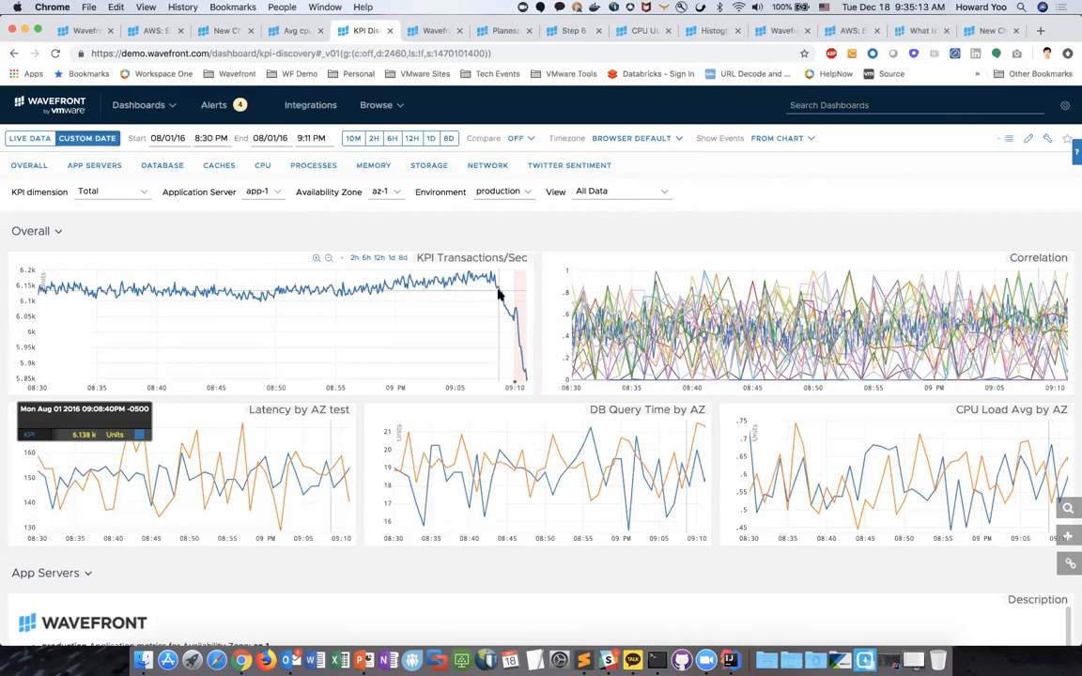
{"action": "mouse_move", "coordinate": [515, 385]}
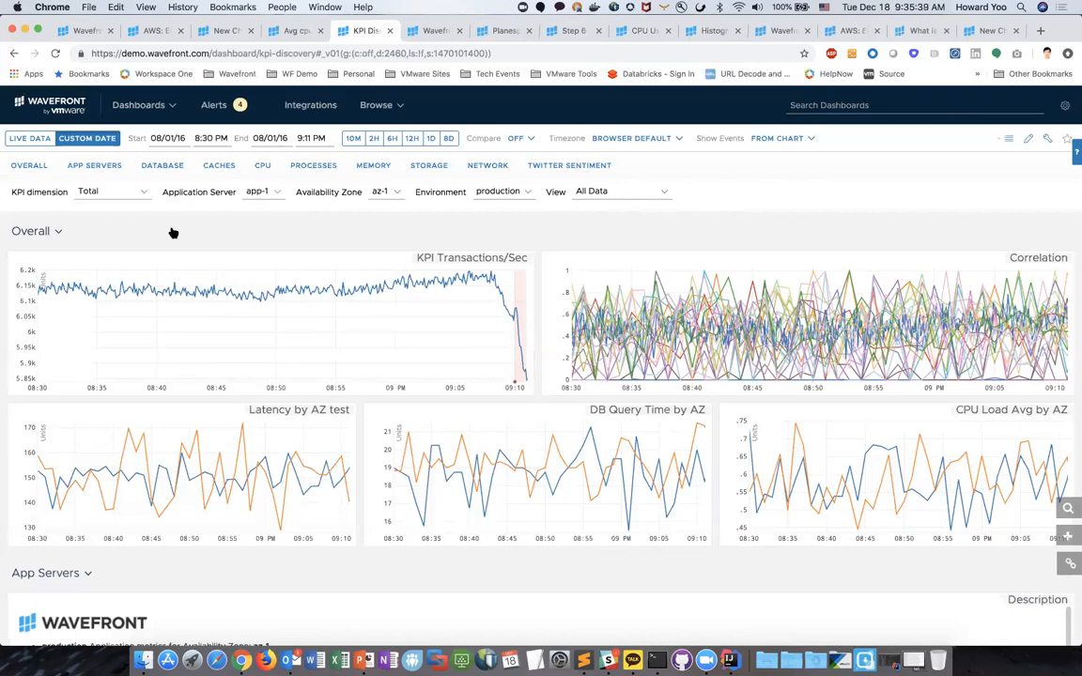
{"action": "left_click", "coordinate": [125, 192]}
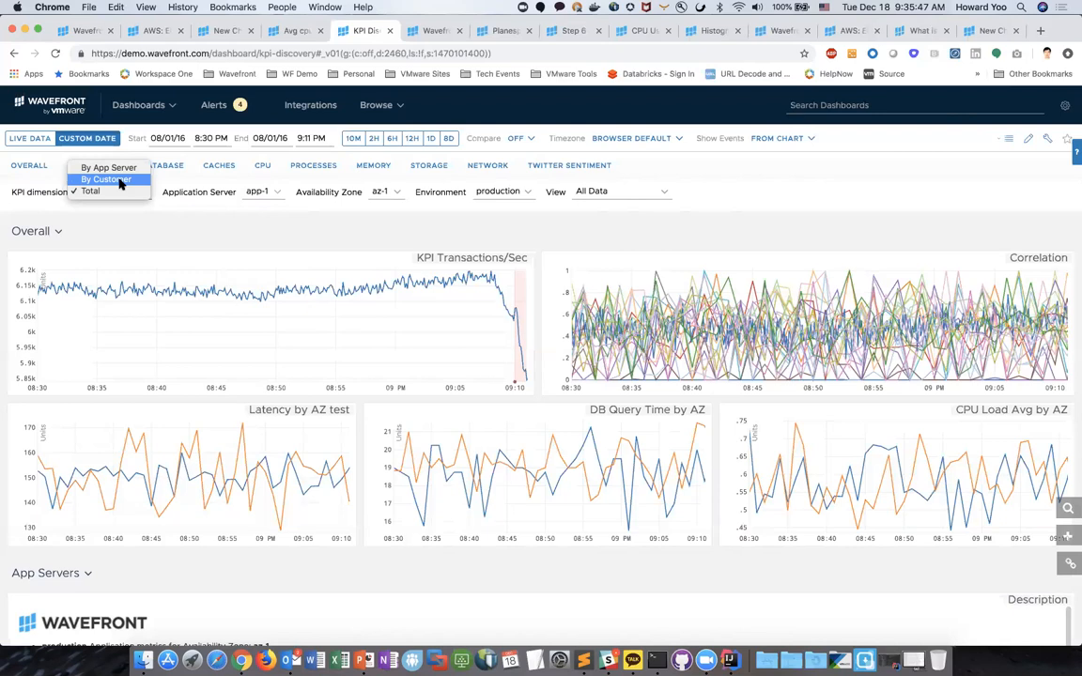
{"action": "left_click", "coordinate": [119, 181]}
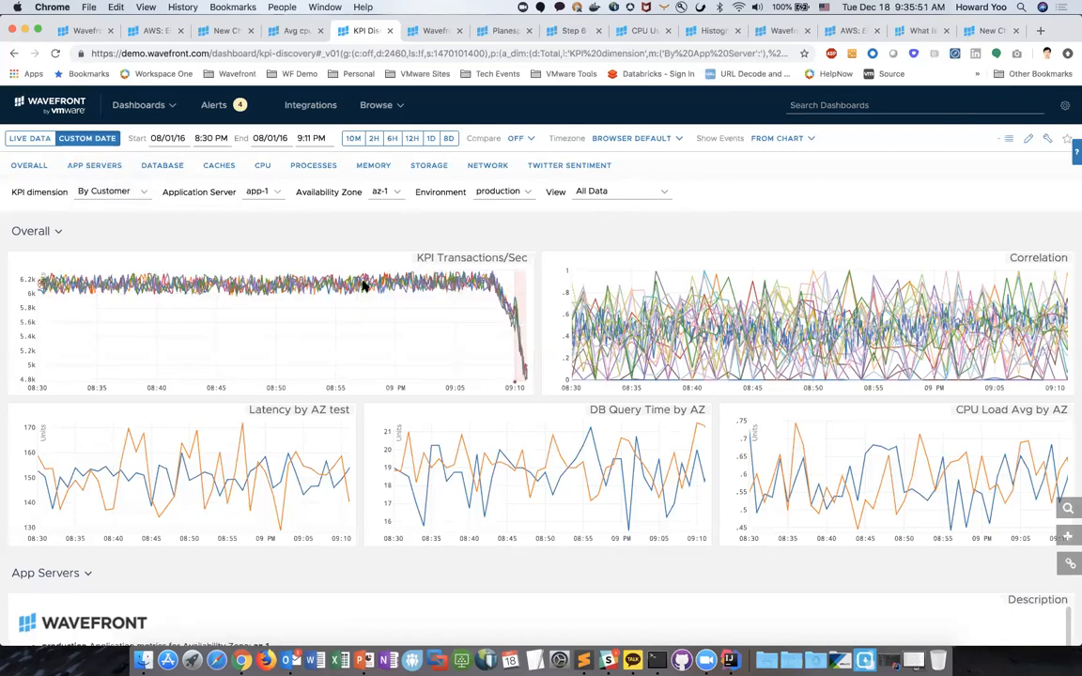
{"action": "mouse_move", "coordinate": [384, 286]}
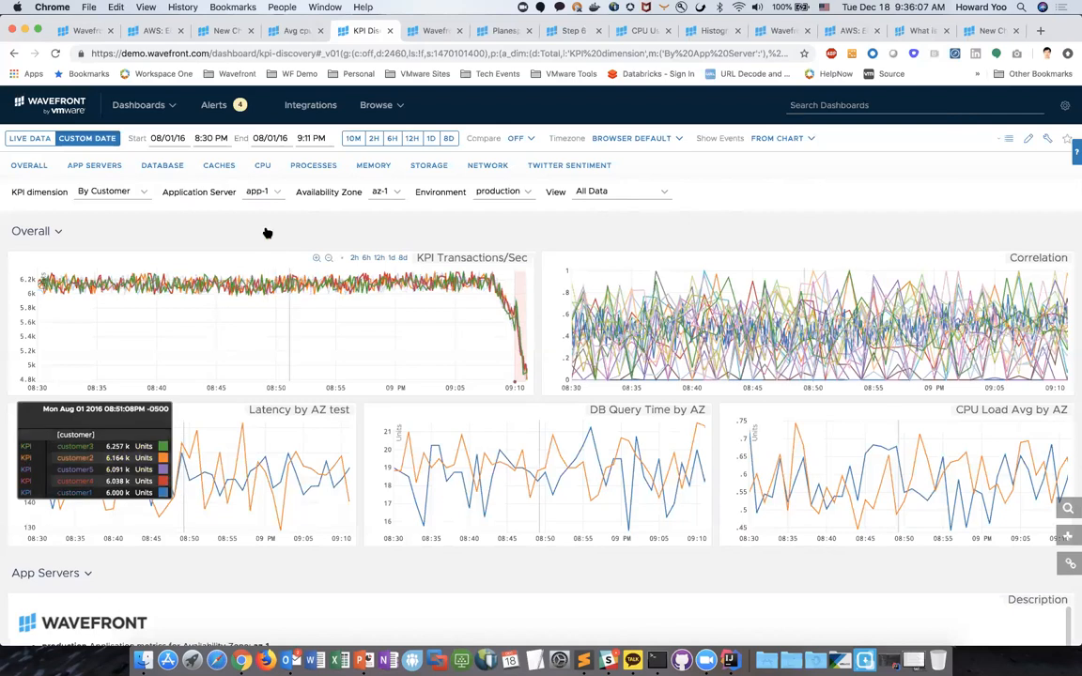
Set the KPI dimension to By App Server and the application server to app-5.
{"action": "left_click", "coordinate": [131, 193]}
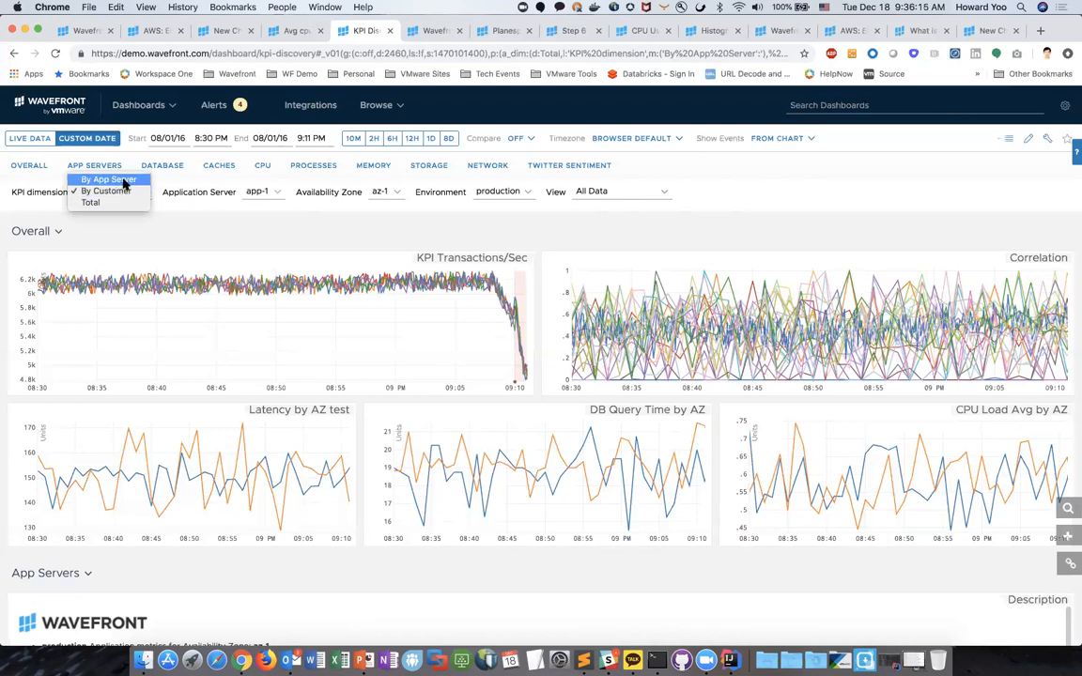
{"action": "left_click", "coordinate": [122, 180]}
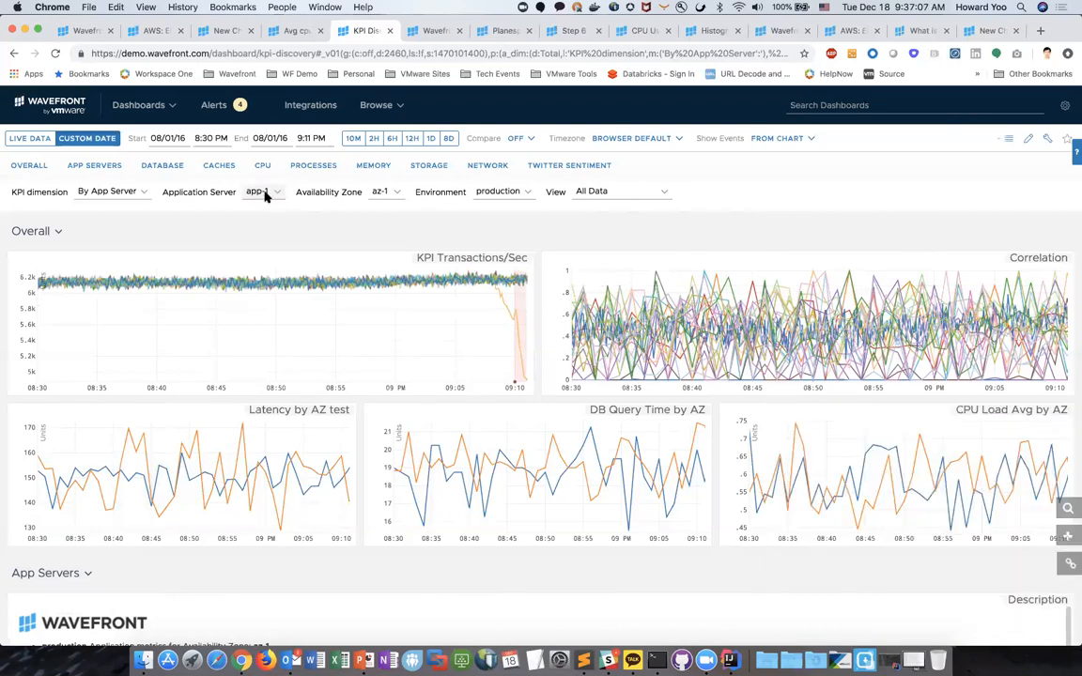
{"action": "left_click", "coordinate": [263, 194]}
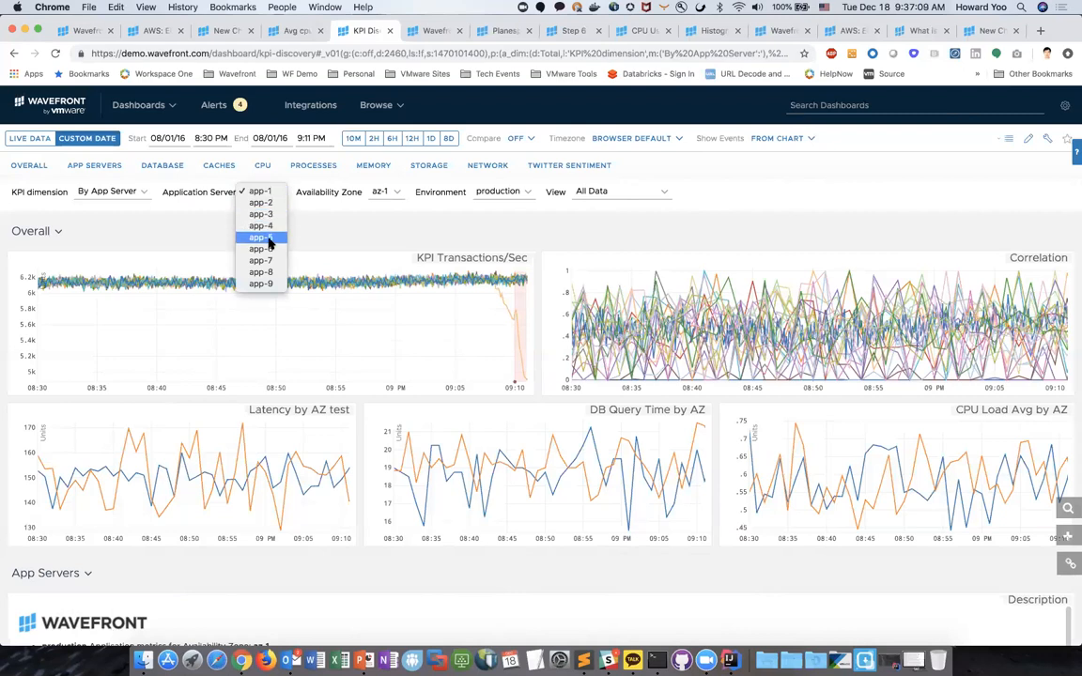
{"action": "left_click", "coordinate": [270, 237]}
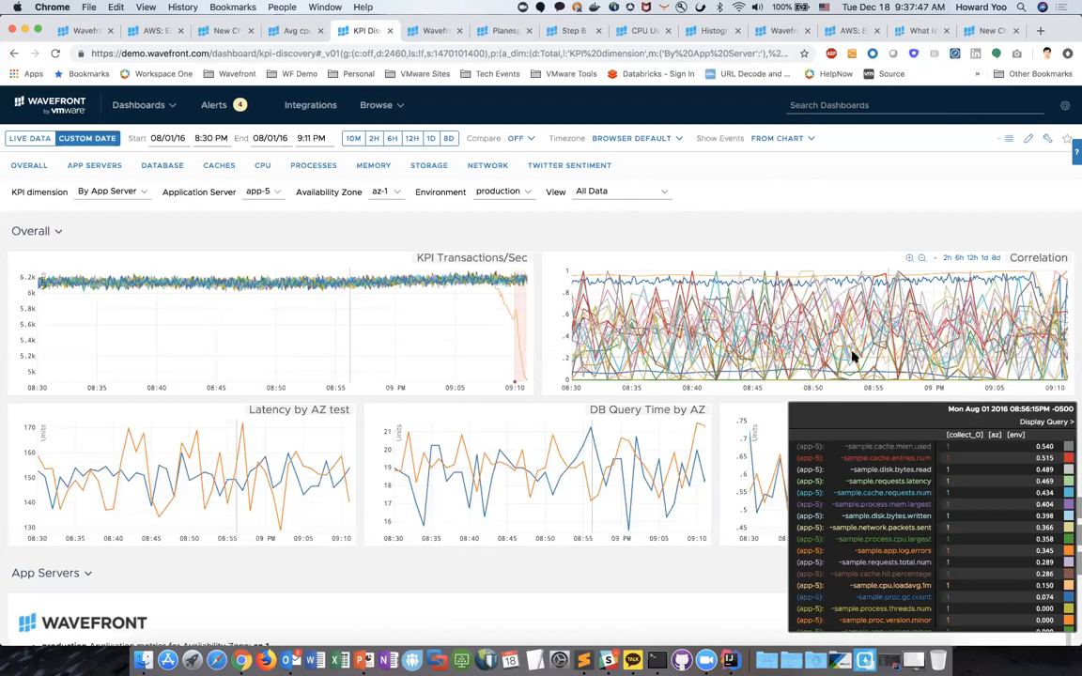
Filter the Correlation chart with the Transaction Count view, followed by the Correlate Txn Count view.
{"action": "left_click", "coordinate": [650, 196]}
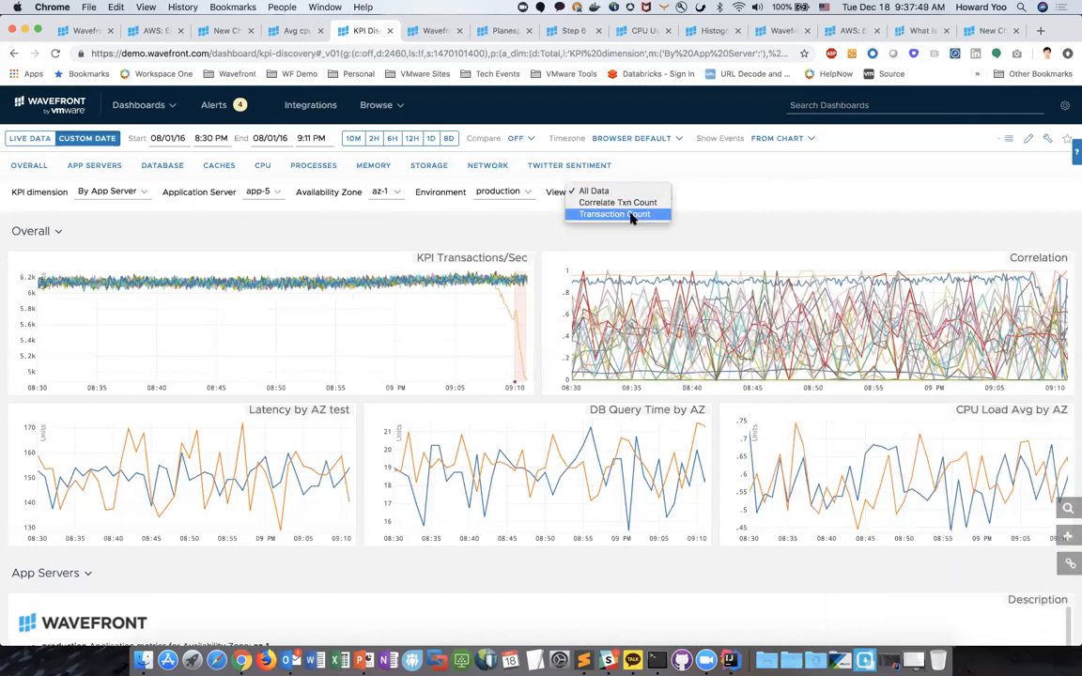
{"action": "left_click", "coordinate": [632, 215]}
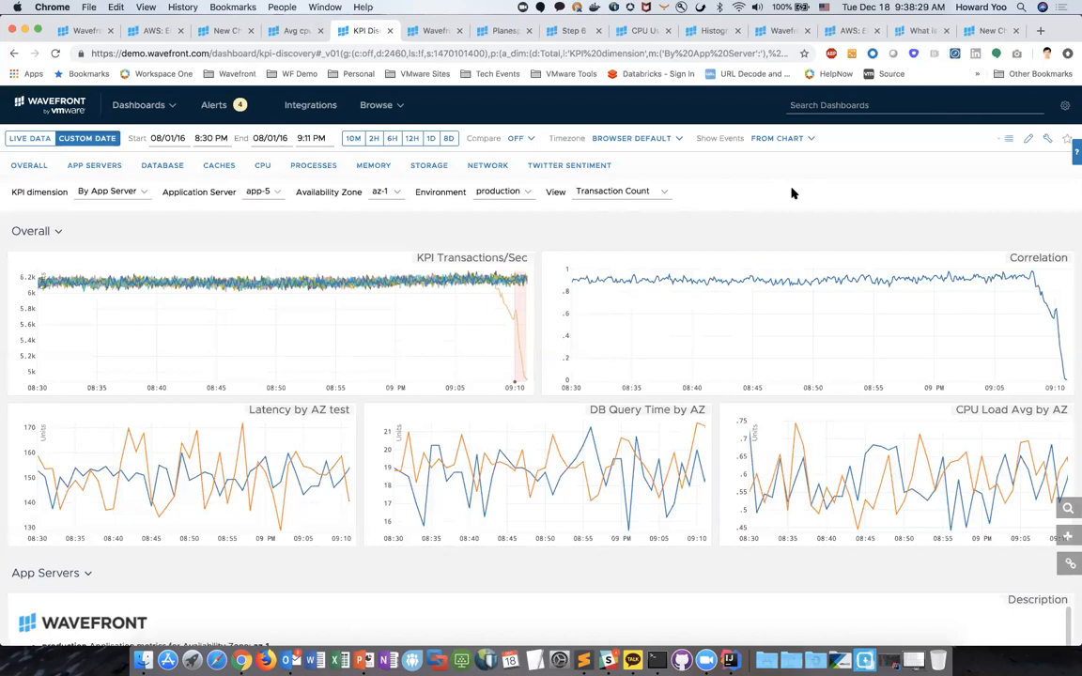
{"action": "left_click", "coordinate": [628, 192]}
{"action": "left_click", "coordinate": [616, 180]}
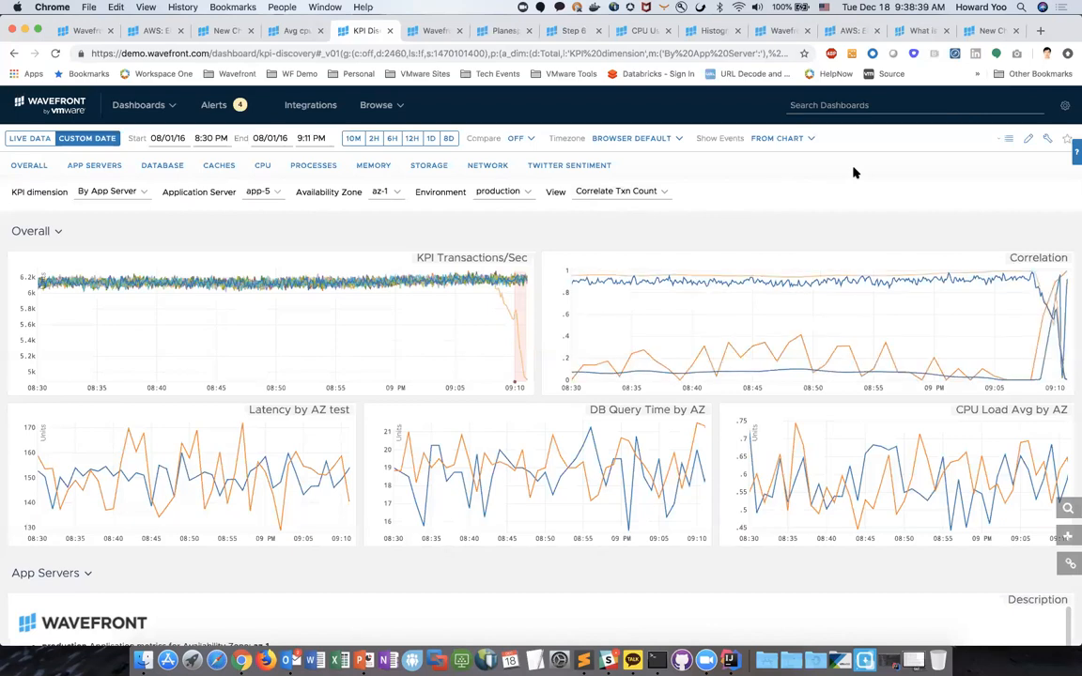
{"action": "mouse_move", "coordinate": [959, 285]}
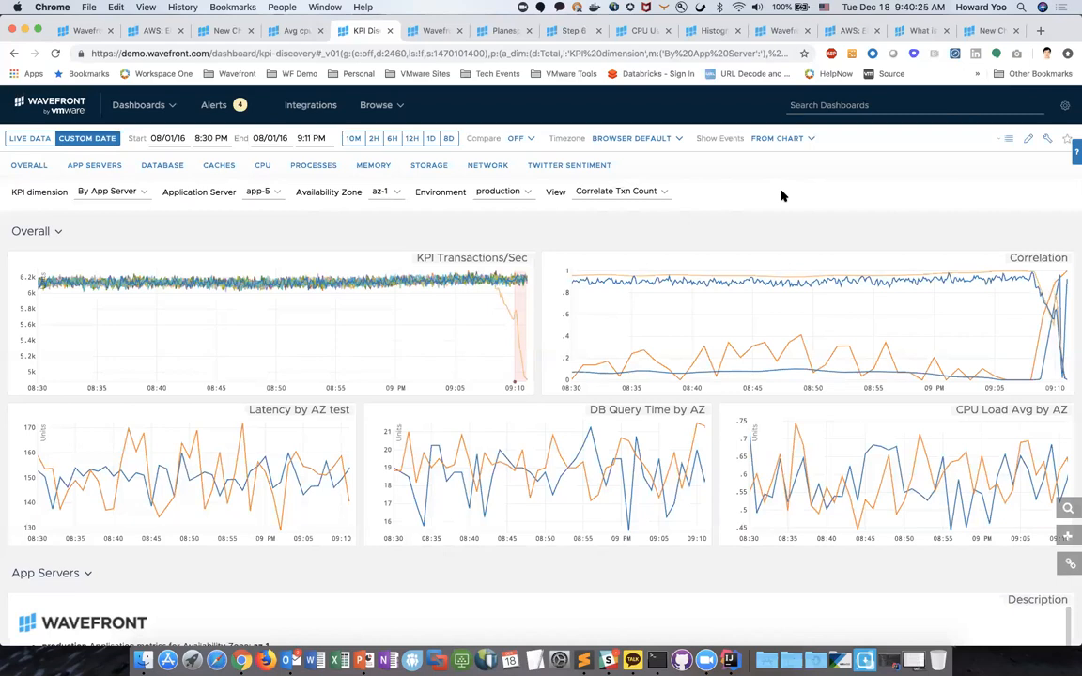
Look through the external links offered for the app-5 series in the Correlation chart and dismiss them.
{"action": "right_click", "coordinate": [1041, 330]}
{"action": "mouse_move", "coordinate": [988, 363]}
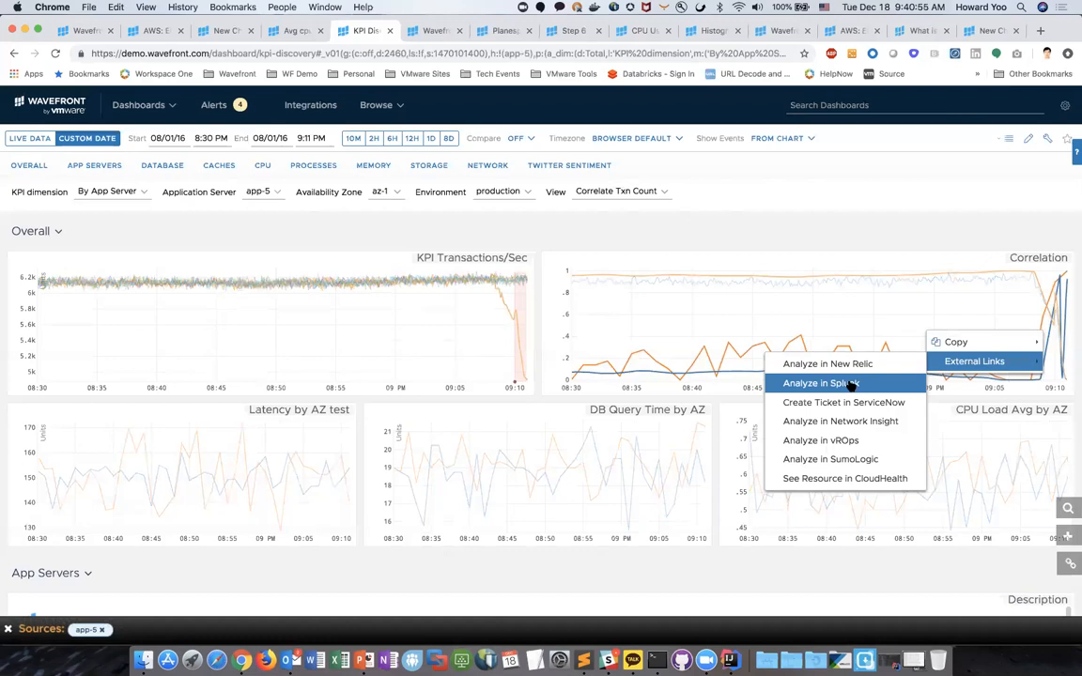
{"action": "left_click", "coordinate": [752, 166]}
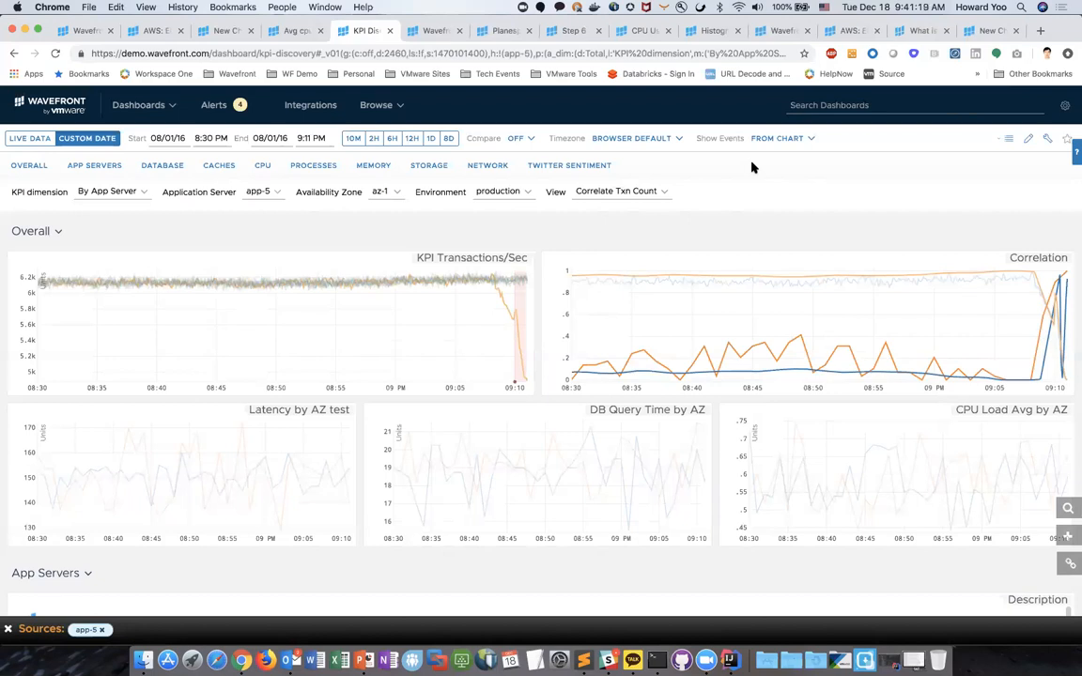
Switch to the Wavefront integrations demo dashboard and review its overview rows from Wavefront Usage through MySQL.
{"action": "left_click", "coordinate": [430, 31]}
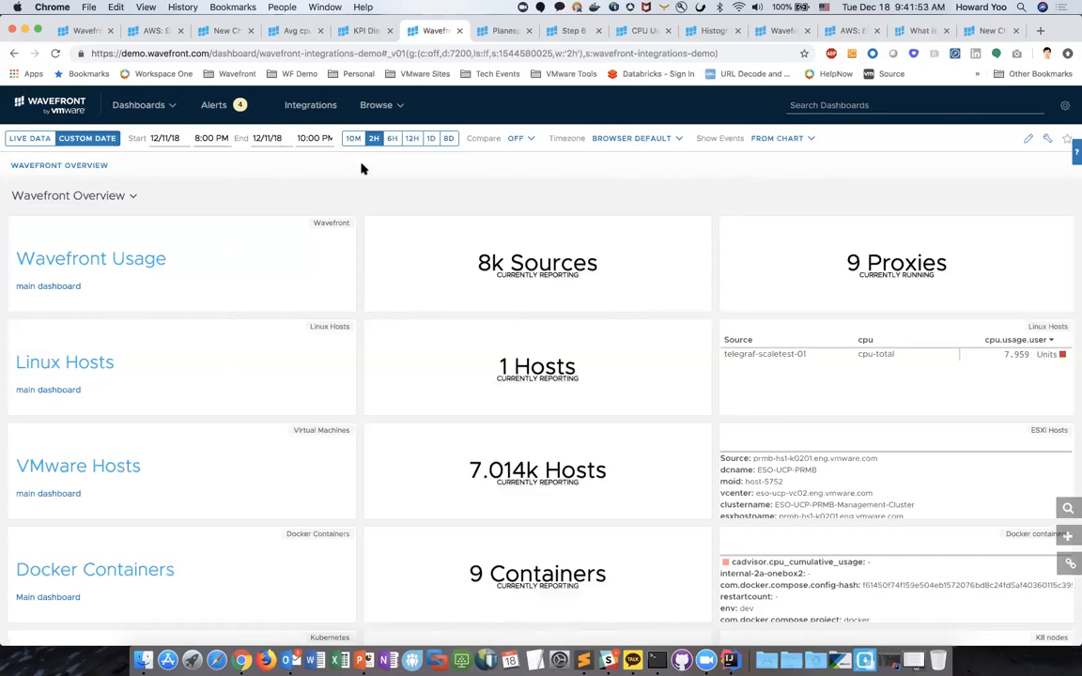
{"action": "scroll", "coordinate": [363, 167], "scroll_direction": "down", "scroll_amount": 2}
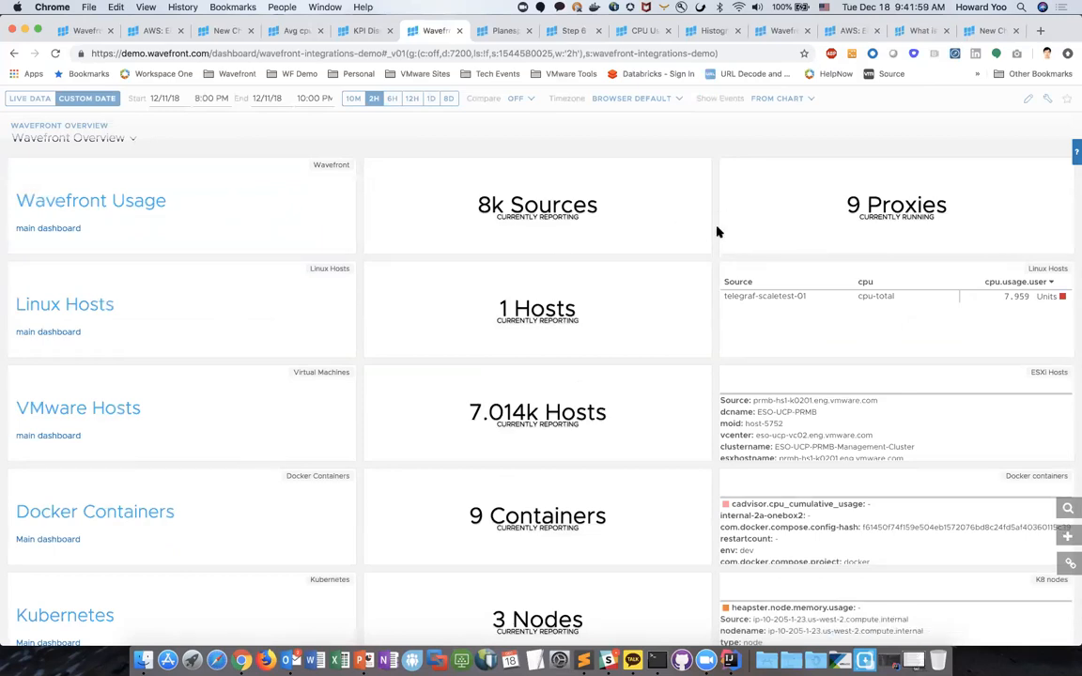
{"action": "scroll", "coordinate": [716, 231], "scroll_direction": "down", "scroll_amount": 1}
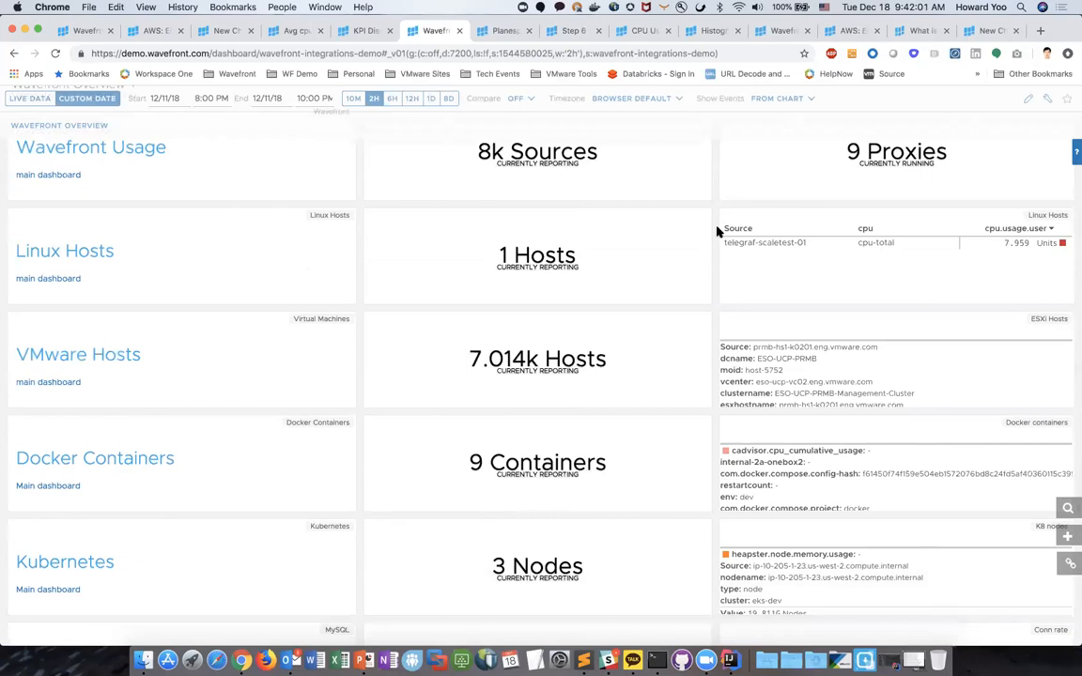
{"action": "scroll", "coordinate": [716, 232], "scroll_direction": "down", "scroll_amount": 1}
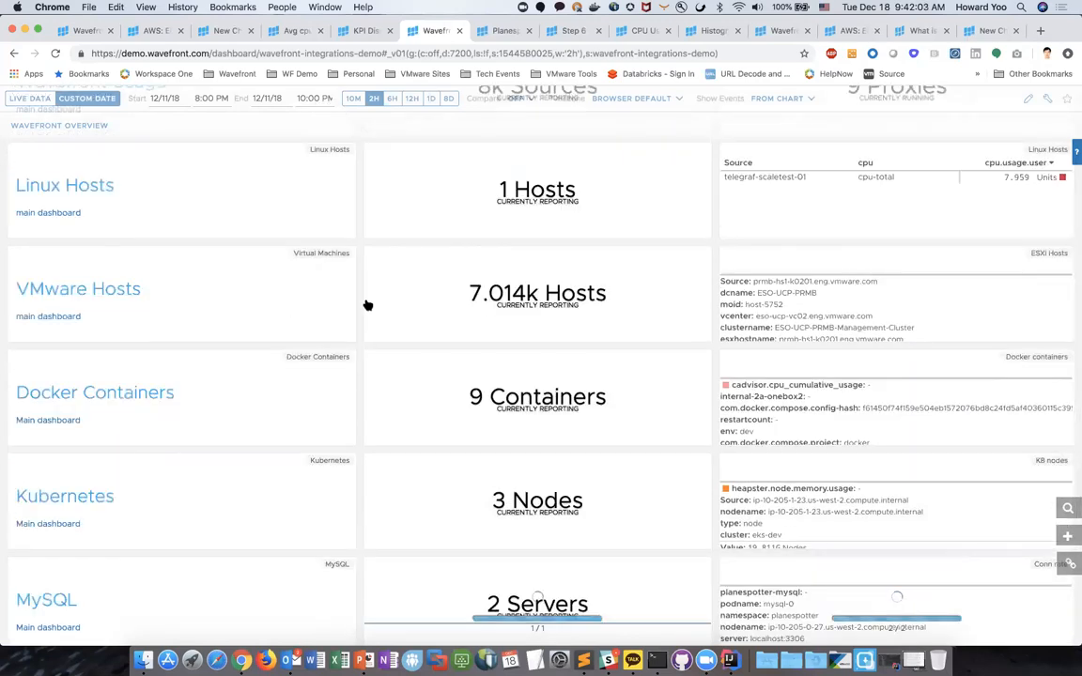
{"action": "scroll", "coordinate": [357, 293], "scroll_direction": "down", "scroll_amount": 1}
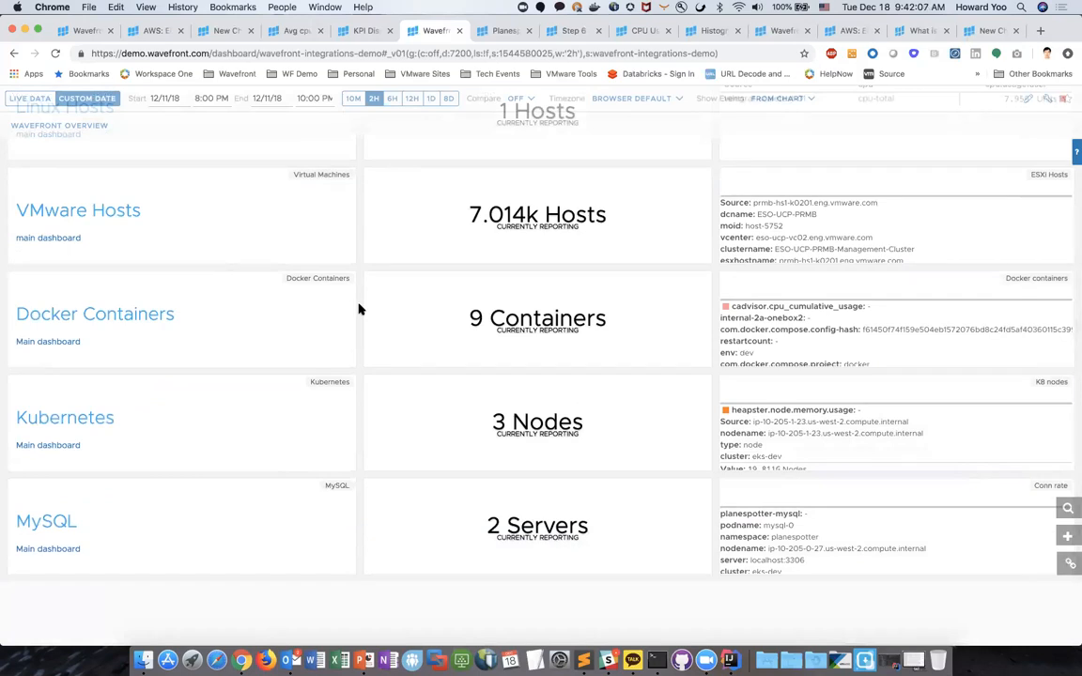
{"action": "scroll", "coordinate": [357, 309], "scroll_direction": "down", "scroll_amount": 1}
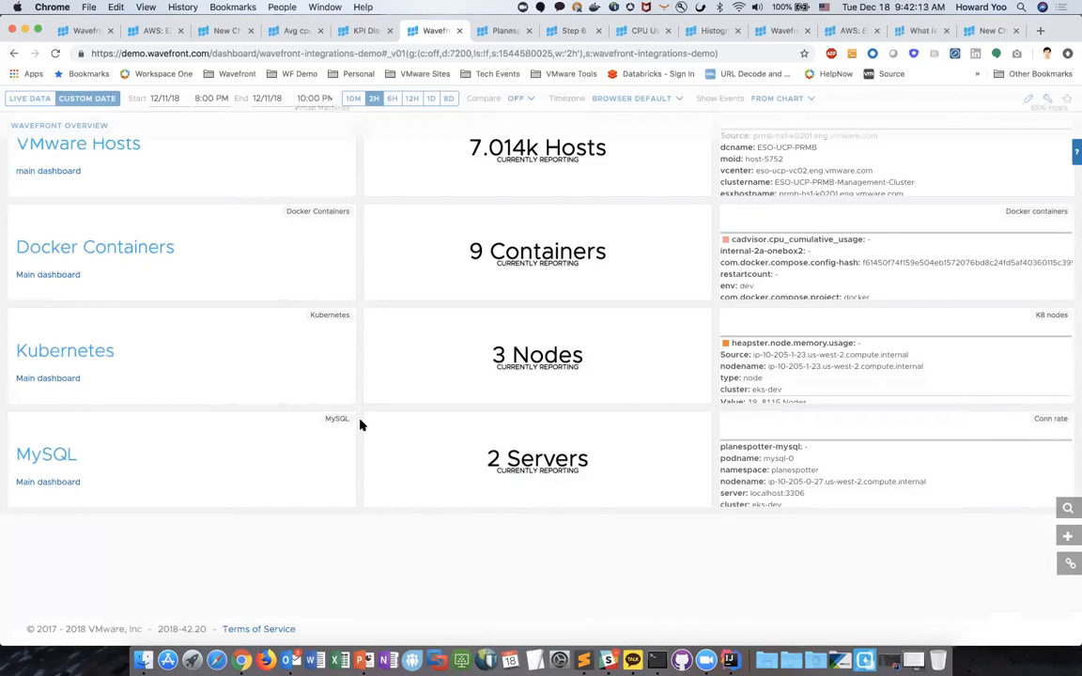
{"action": "scroll", "coordinate": [360, 426], "scroll_direction": "up", "scroll_amount": 1}
{"action": "scroll", "coordinate": [359, 426], "scroll_direction": "up", "scroll_amount": 2}
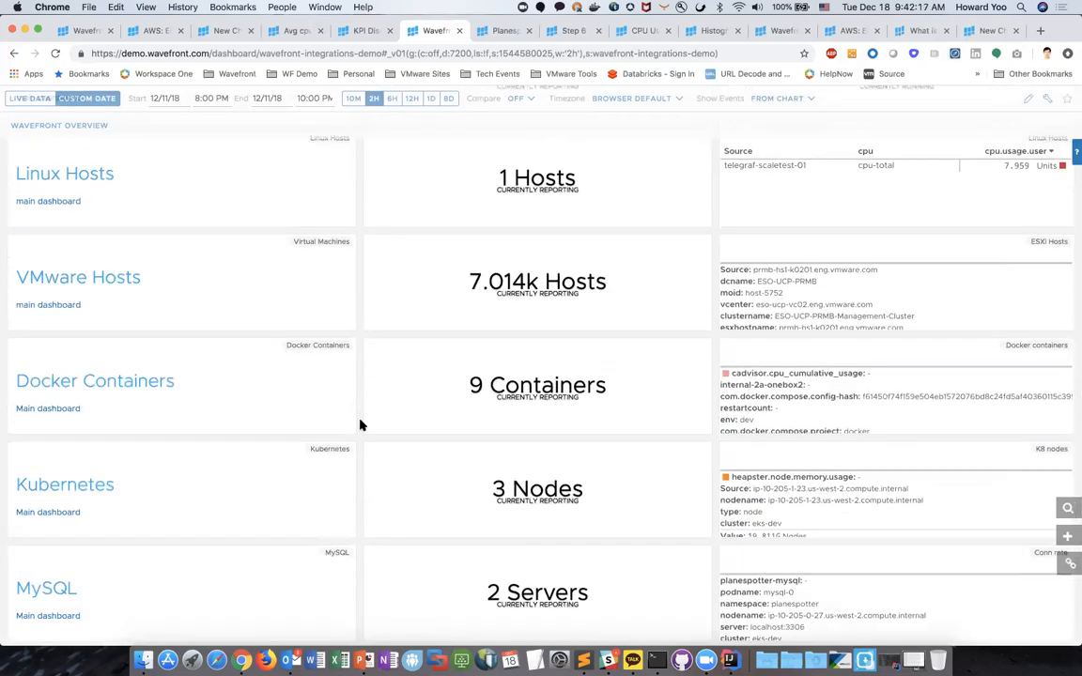
{"action": "scroll", "coordinate": [360, 426], "scroll_direction": "up", "scroll_amount": 1}
{"action": "scroll", "coordinate": [360, 425], "scroll_direction": "down", "scroll_amount": 2}
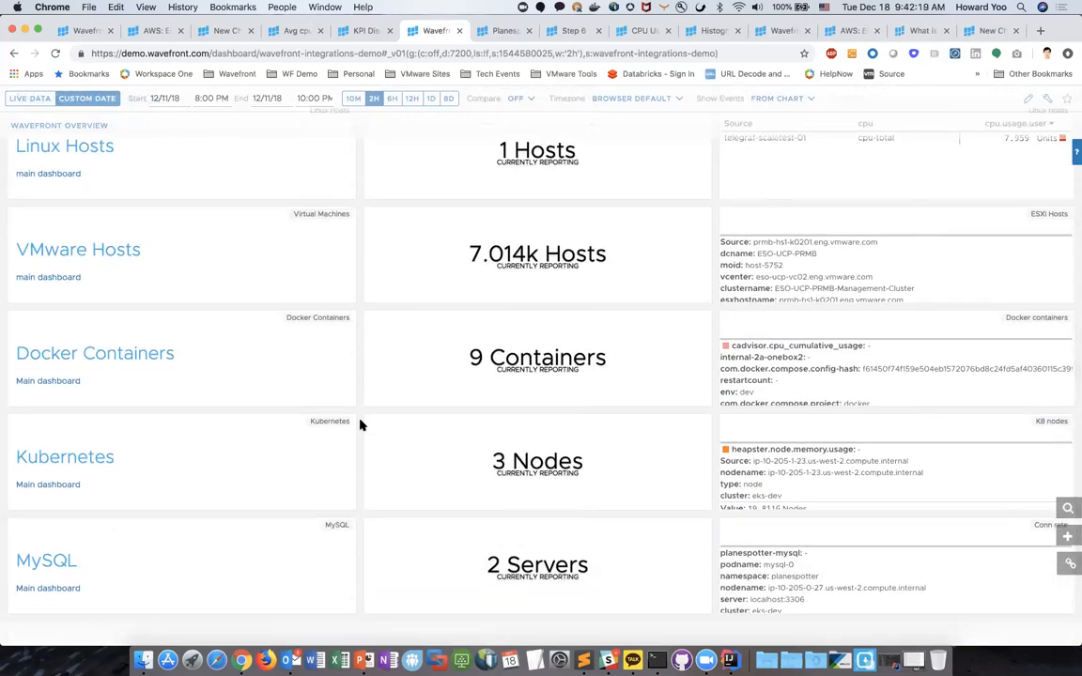
{"action": "scroll", "coordinate": [360, 425], "scroll_direction": "up", "scroll_amount": 5}
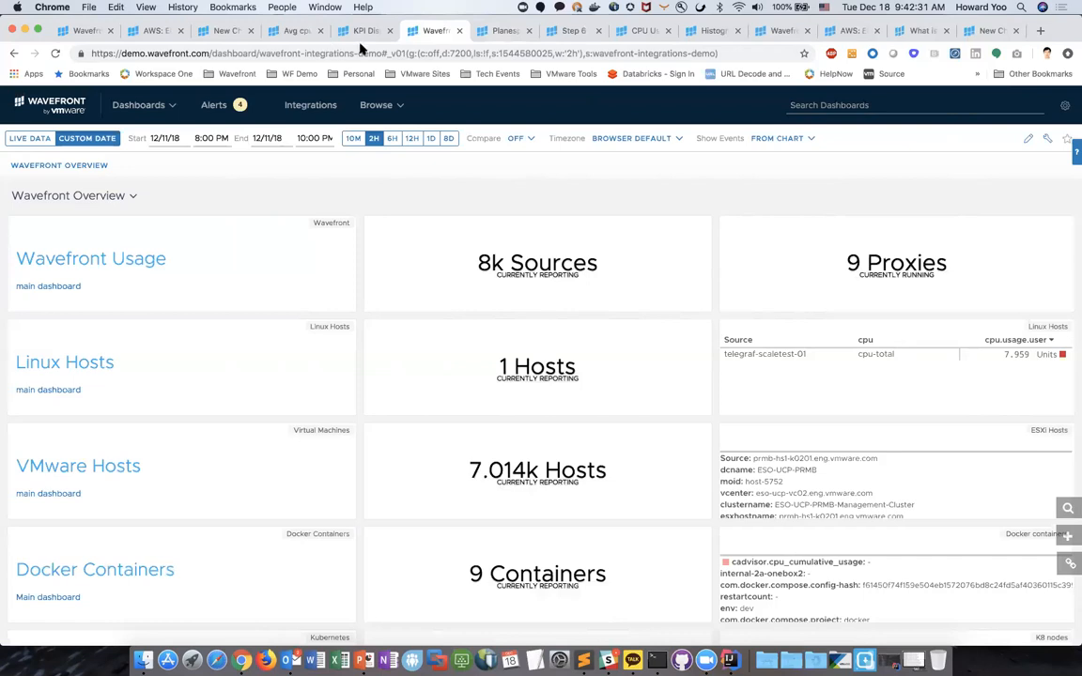
Switch to the Planespotter Application Dashboard and review its Overview, Application, Database and Kubernetes sections.
{"action": "left_click", "coordinate": [480, 30]}
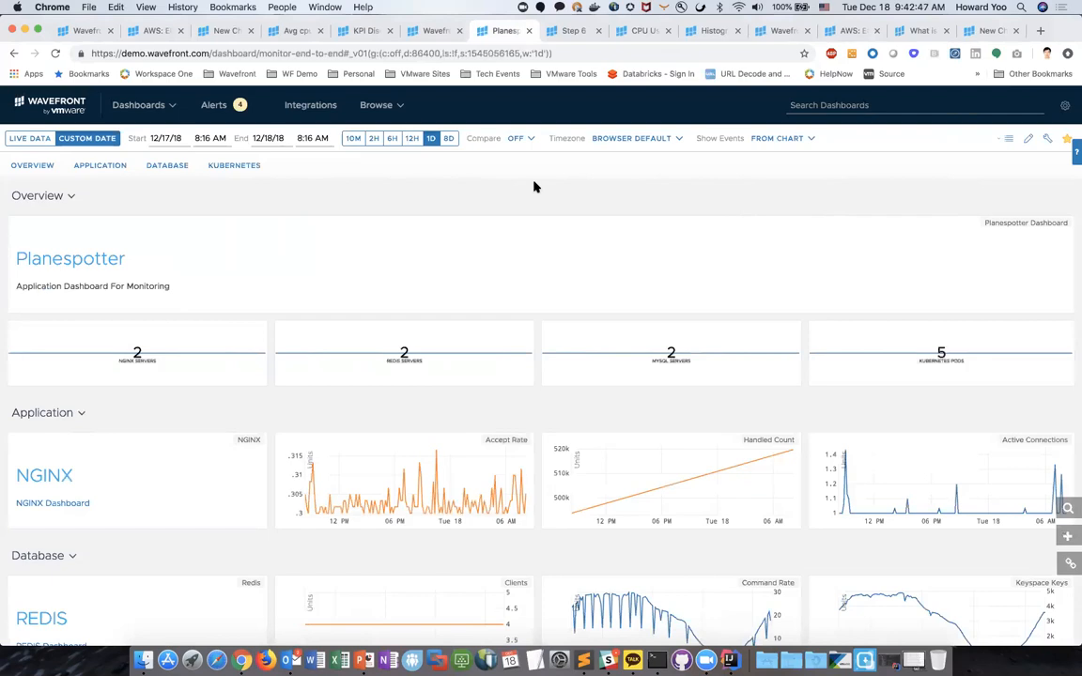
{"action": "scroll", "coordinate": [533, 187], "scroll_direction": "down", "scroll_amount": 3}
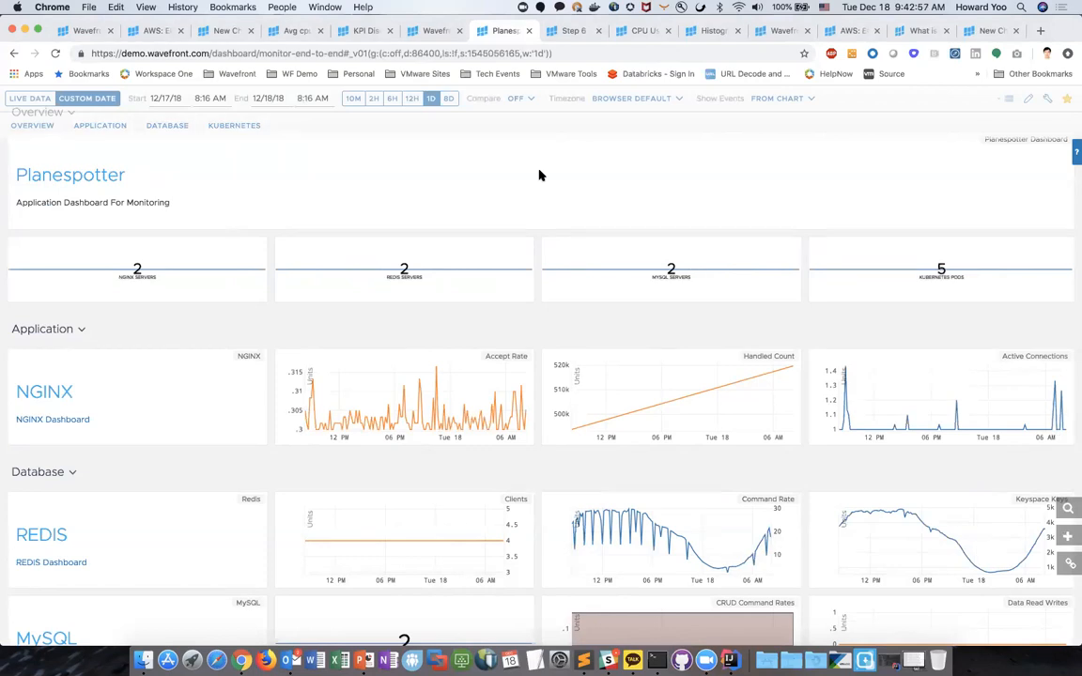
{"action": "scroll", "coordinate": [539, 175], "scroll_direction": "down", "scroll_amount": 3}
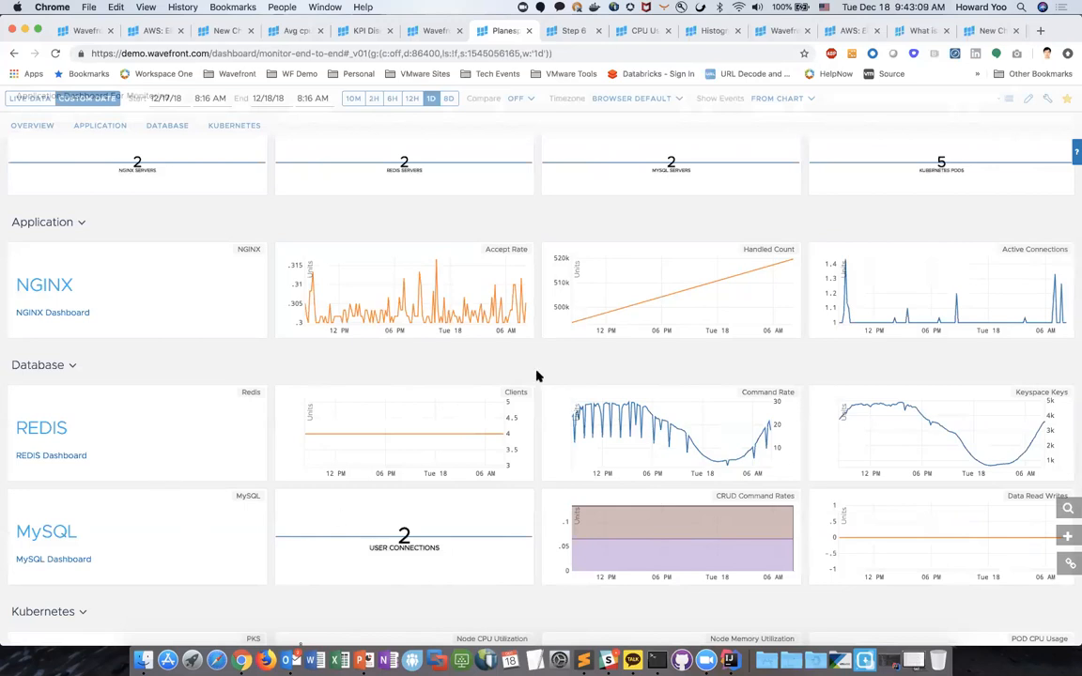
{"action": "scroll", "coordinate": [537, 376], "scroll_direction": "down", "scroll_amount": 3}
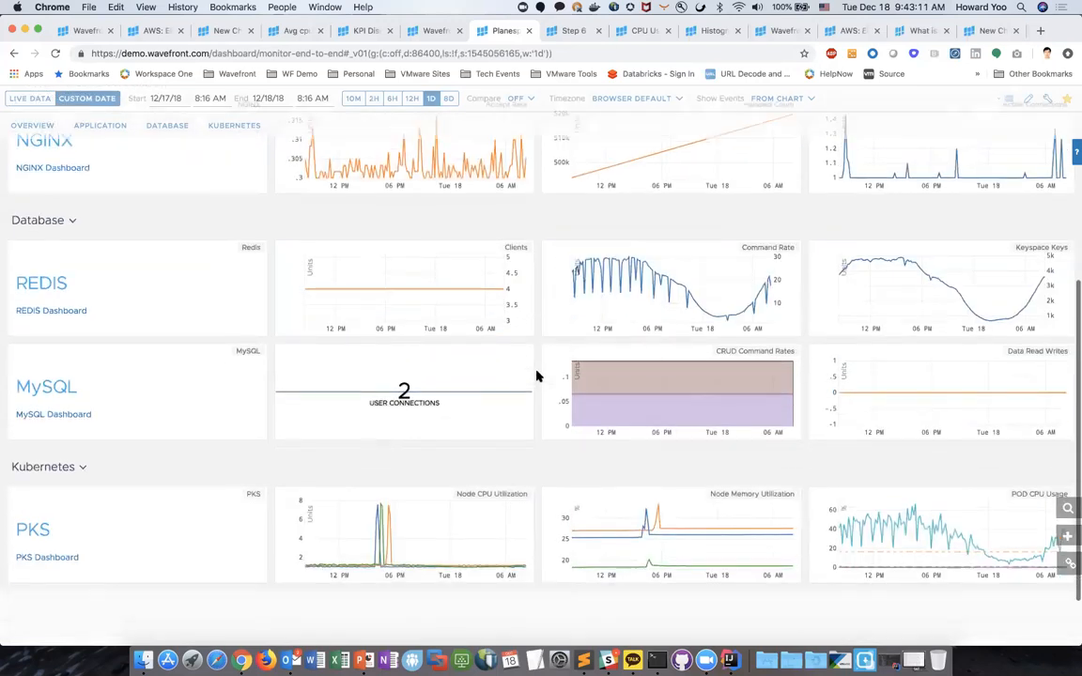
{"action": "scroll", "coordinate": [537, 375], "scroll_direction": "up", "scroll_amount": 4}
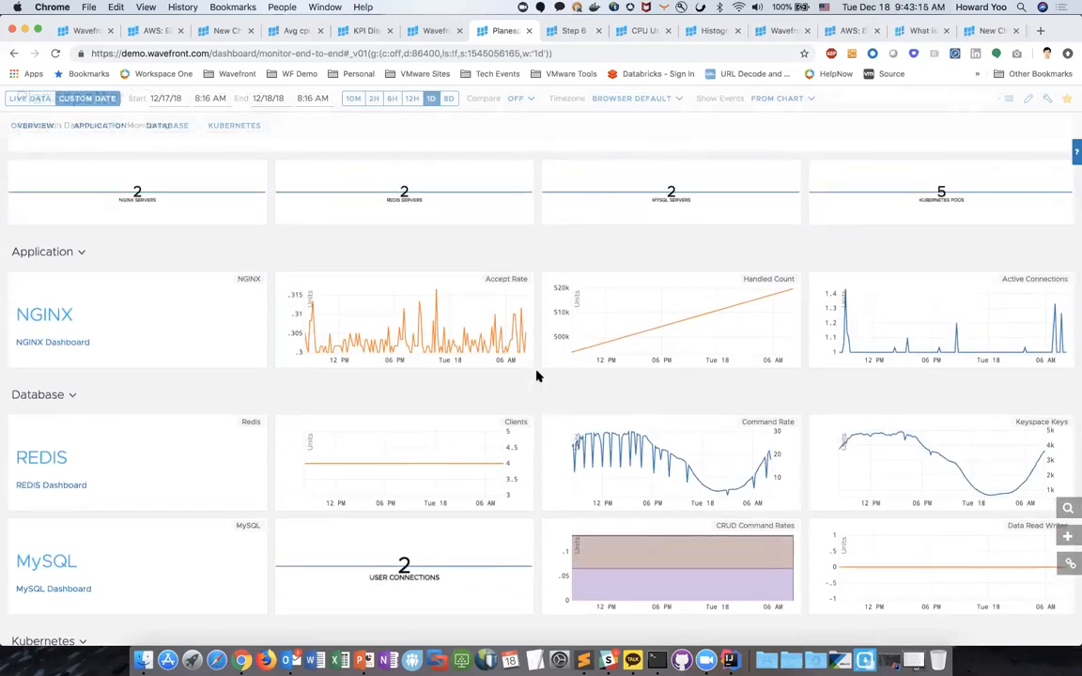
{"action": "scroll", "coordinate": [537, 376], "scroll_direction": "down", "scroll_amount": 2}
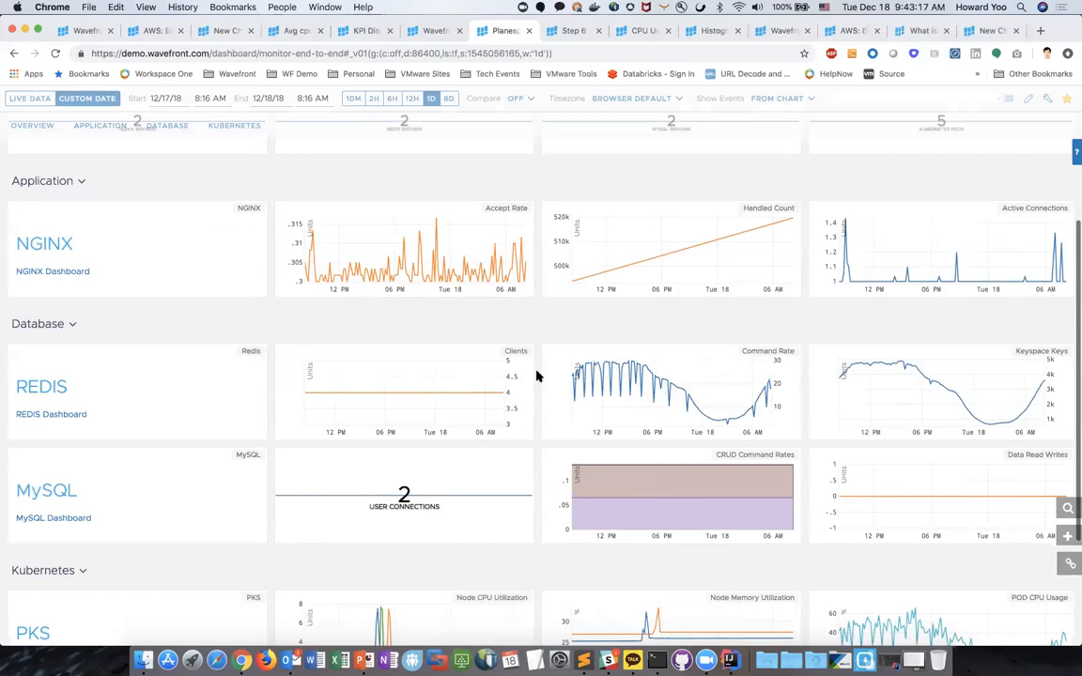
{"action": "scroll", "coordinate": [537, 375], "scroll_direction": "down", "scroll_amount": 3}
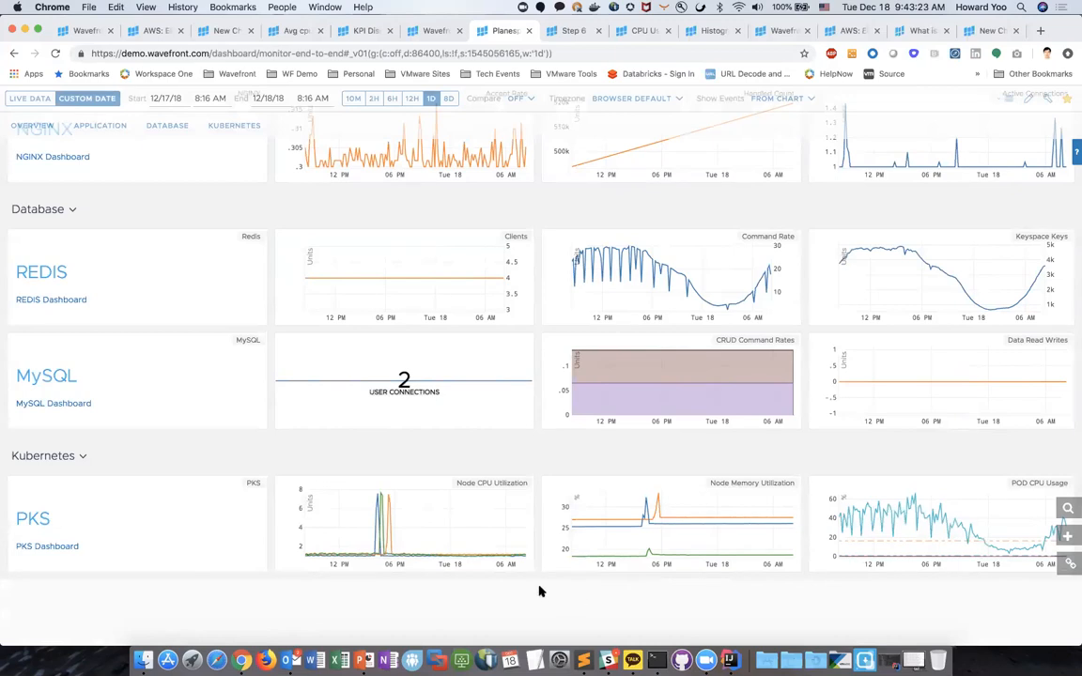
{"action": "scroll", "coordinate": [540, 578], "scroll_direction": "up", "scroll_amount": 3}
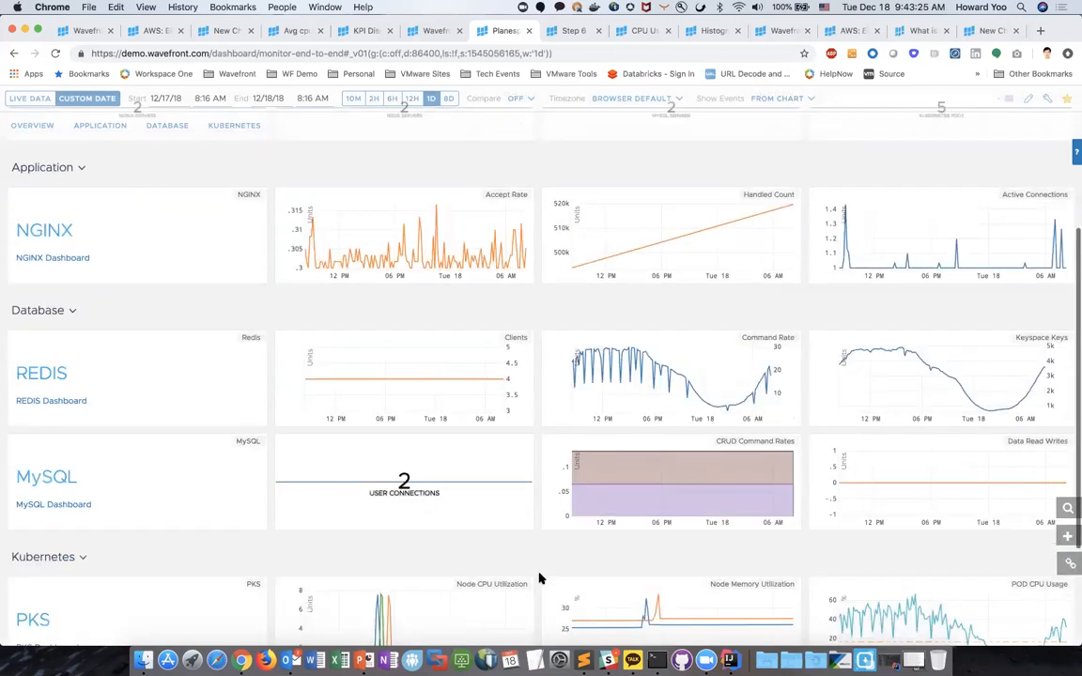
{"action": "scroll", "coordinate": [540, 578], "scroll_direction": "up", "scroll_amount": 5}
{"action": "scroll", "coordinate": [540, 578], "scroll_direction": "up", "scroll_amount": 2}
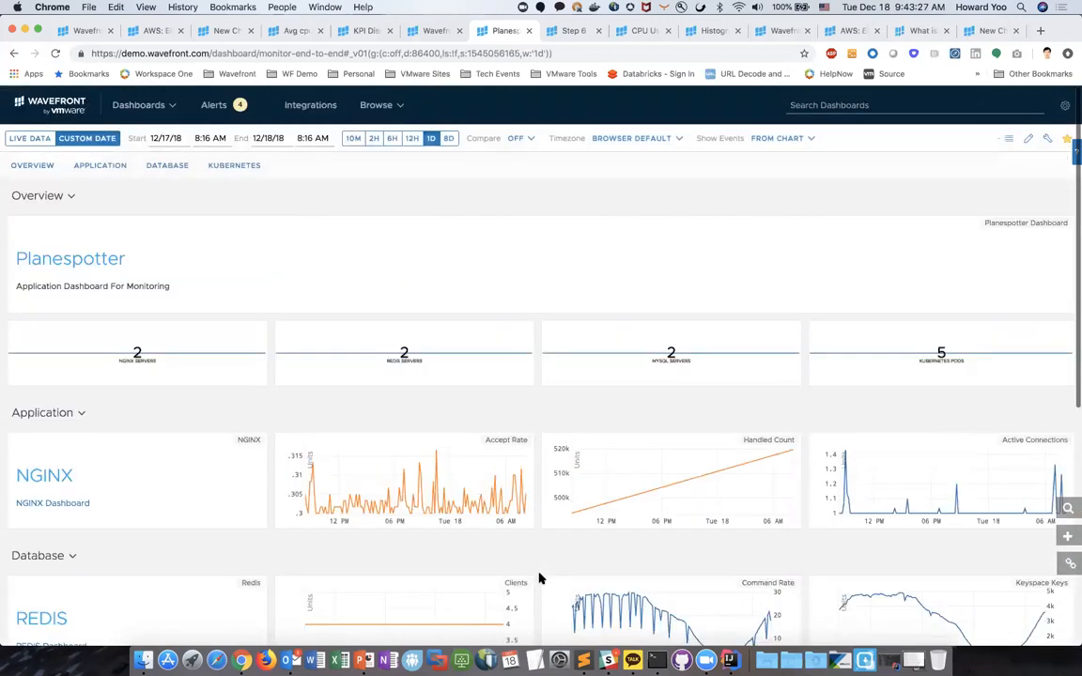
{"action": "scroll", "coordinate": [540, 578], "scroll_direction": "down", "scroll_amount": 4}
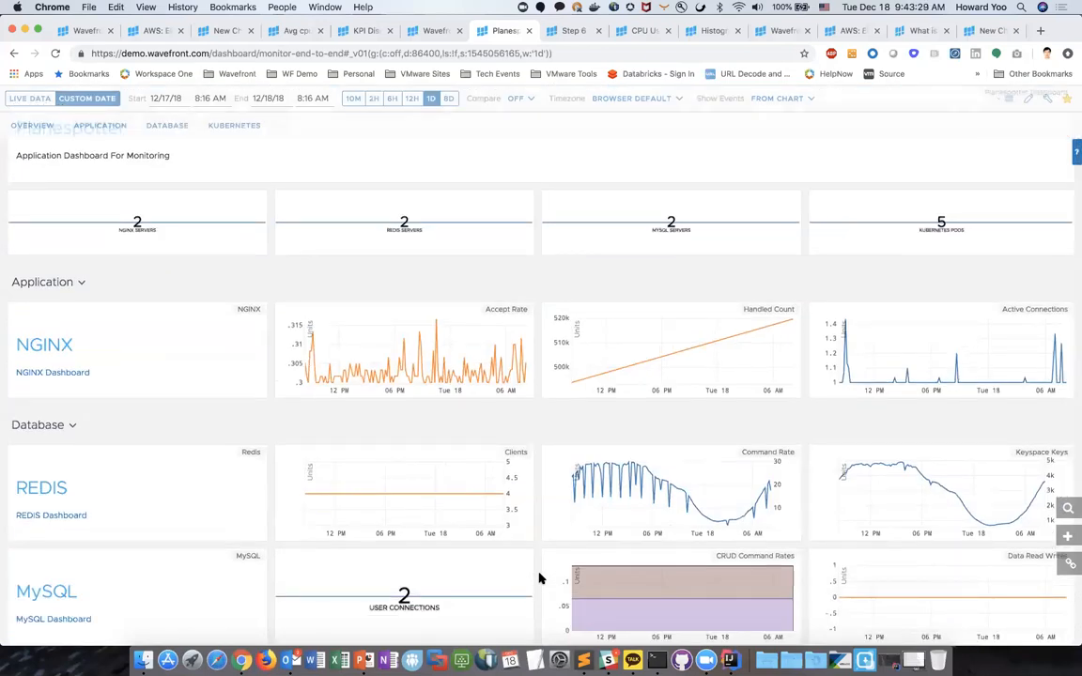
{"action": "scroll", "coordinate": [540, 578], "scroll_direction": "down", "scroll_amount": 4}
{"action": "scroll", "coordinate": [540, 578], "scroll_direction": "up", "scroll_amount": 2}
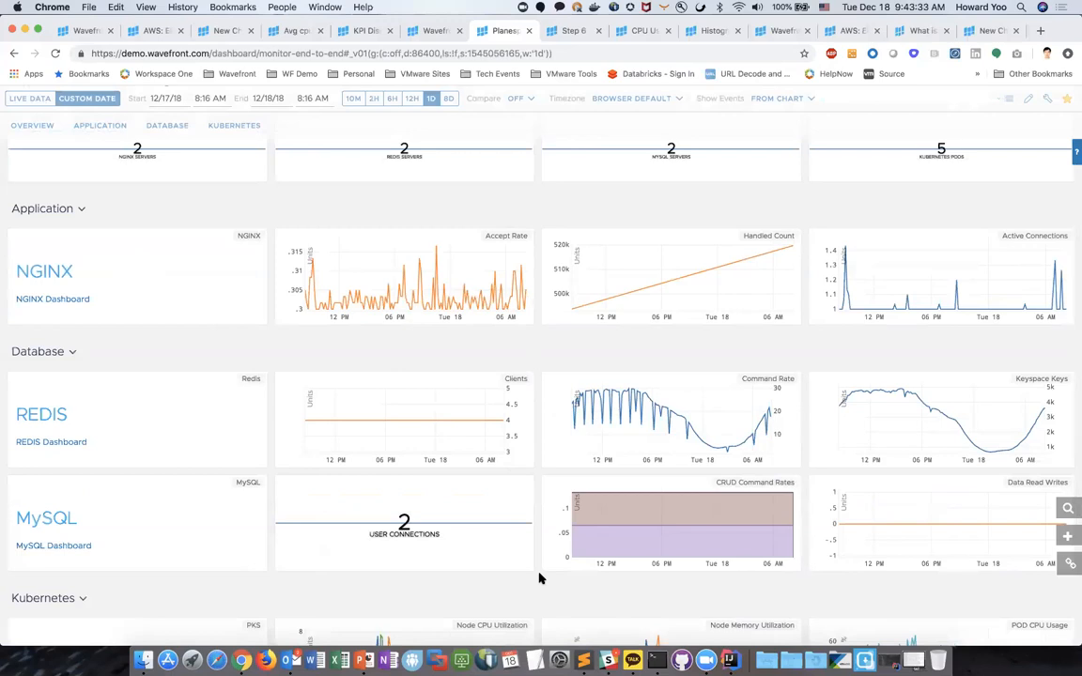
{"action": "scroll", "coordinate": [540, 579], "scroll_direction": "up", "scroll_amount": 3}
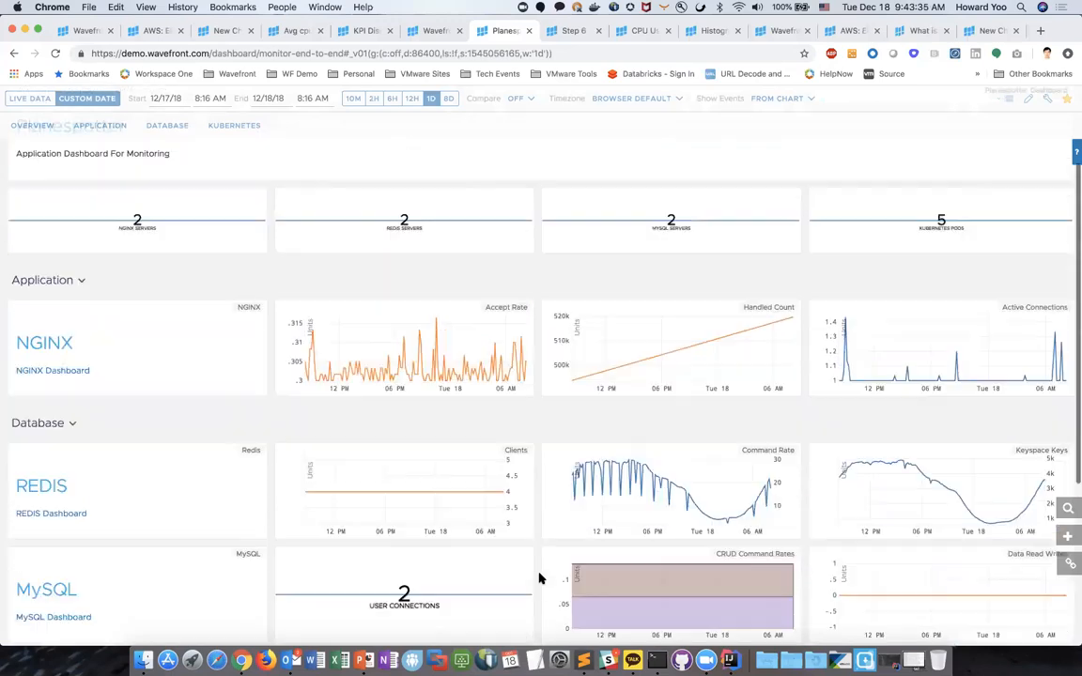
{"action": "scroll", "coordinate": [539, 579], "scroll_direction": "down", "scroll_amount": 5}
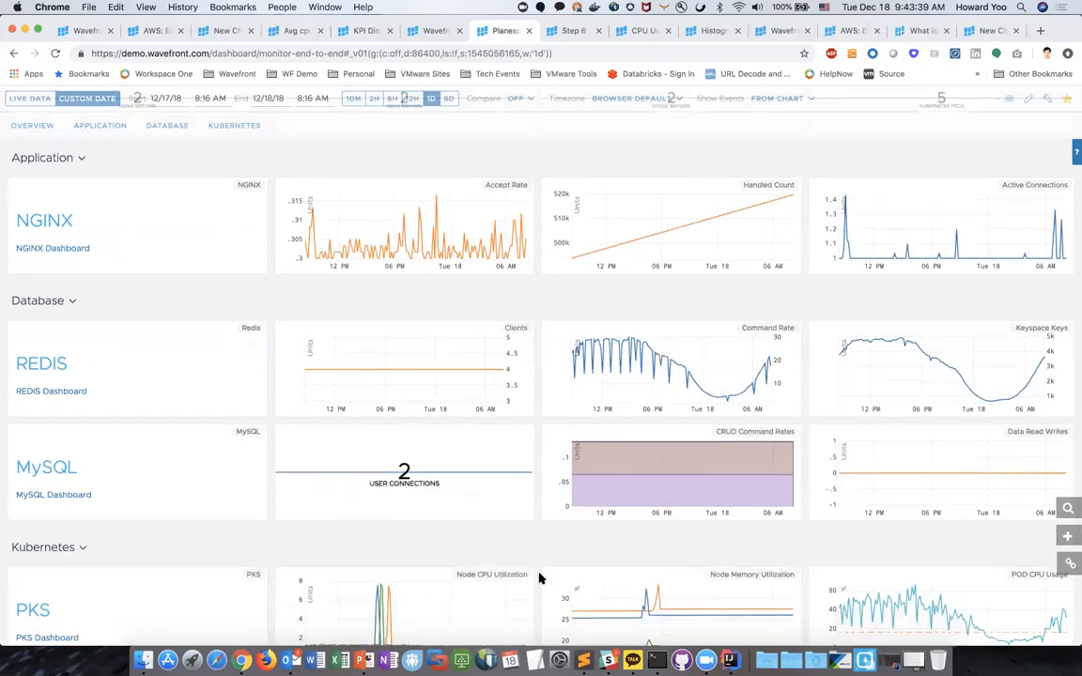
{"action": "scroll", "coordinate": [540, 578], "scroll_direction": "down", "scroll_amount": 3}
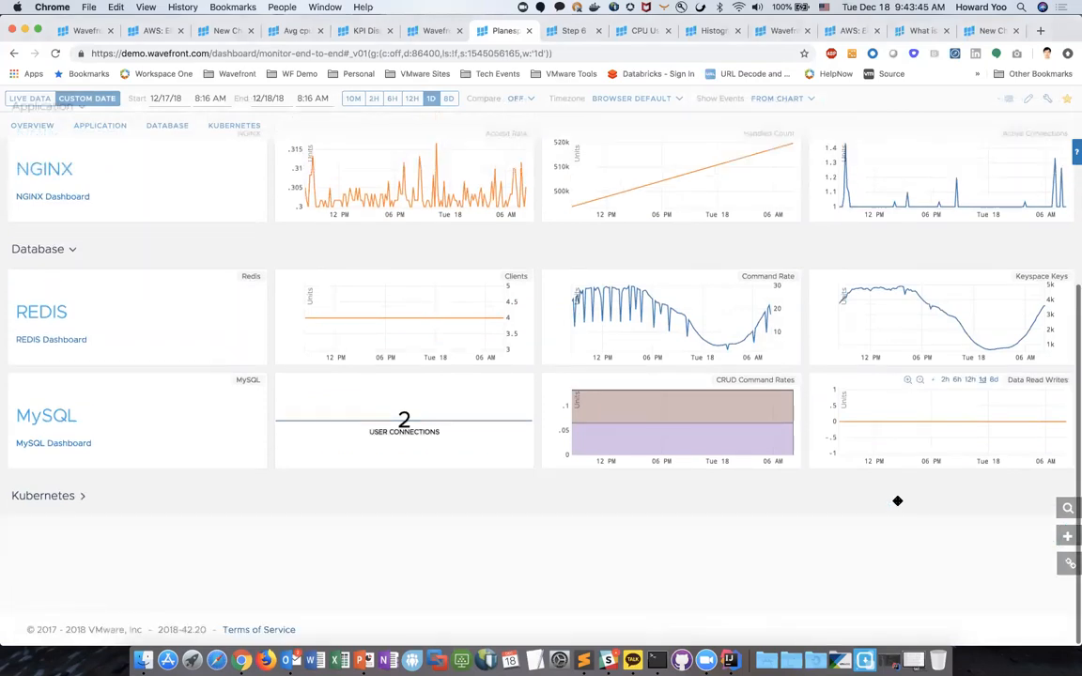
Inspect the POD CPU Usage peaks against the Redis Command Rate and the other charts at the same times.
{"action": "mouse_move", "coordinate": [917, 544]}
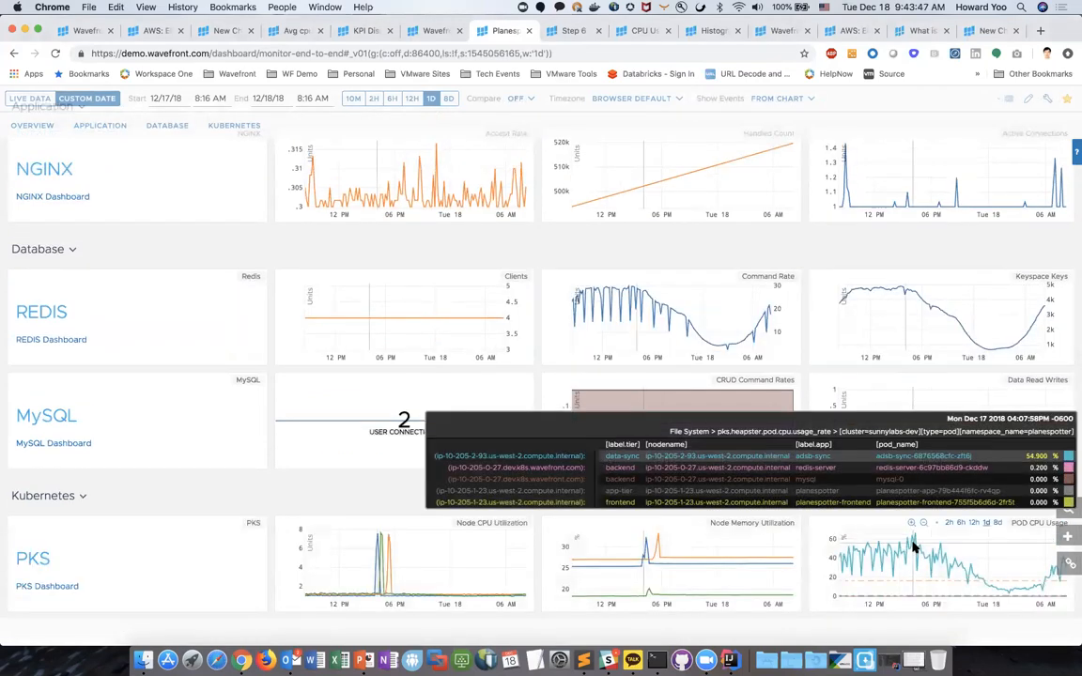
{"action": "scroll", "coordinate": [916, 542], "scroll_direction": "down", "scroll_amount": 1}
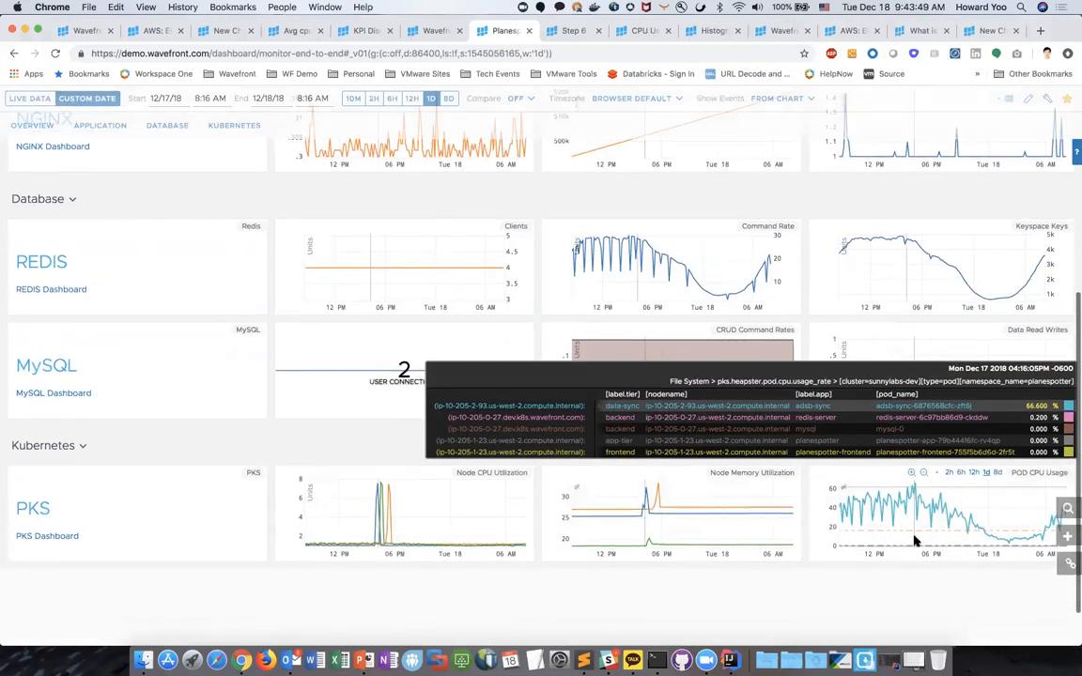
{"action": "mouse_move", "coordinate": [719, 310]}
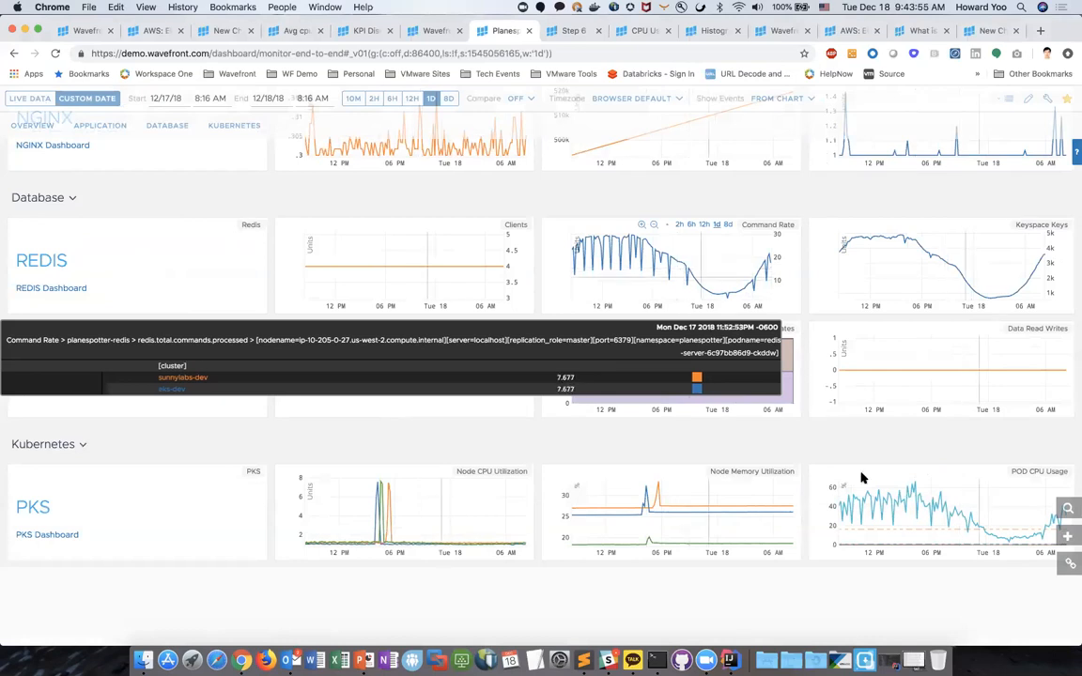
{"action": "mouse_move", "coordinate": [684, 279]}
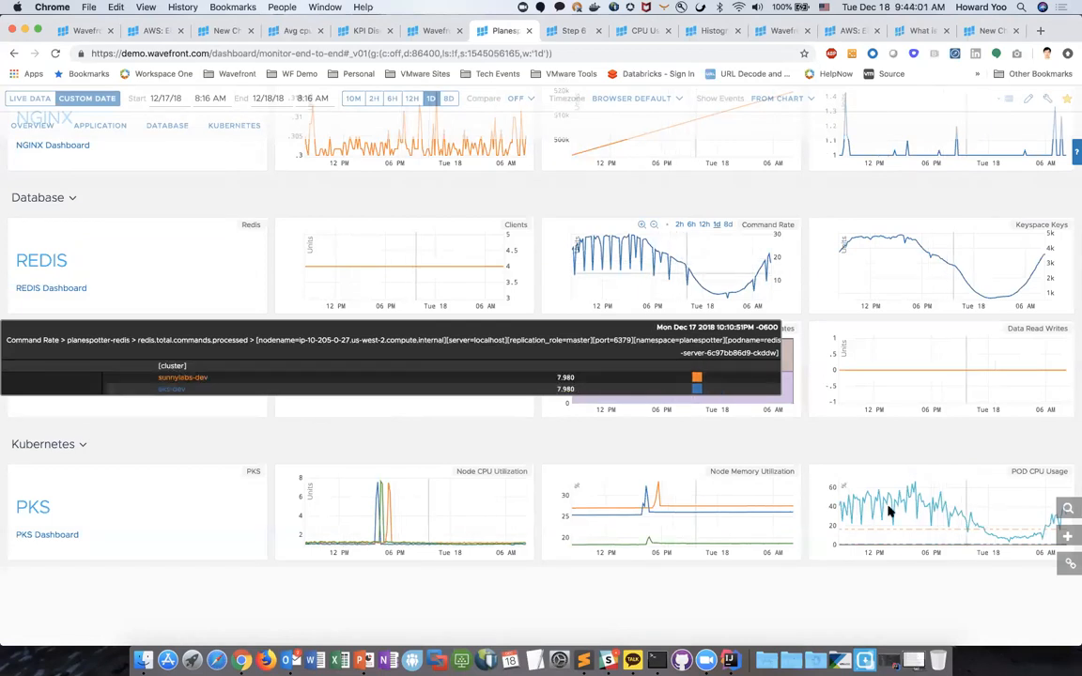
{"action": "mouse_move", "coordinate": [905, 507]}
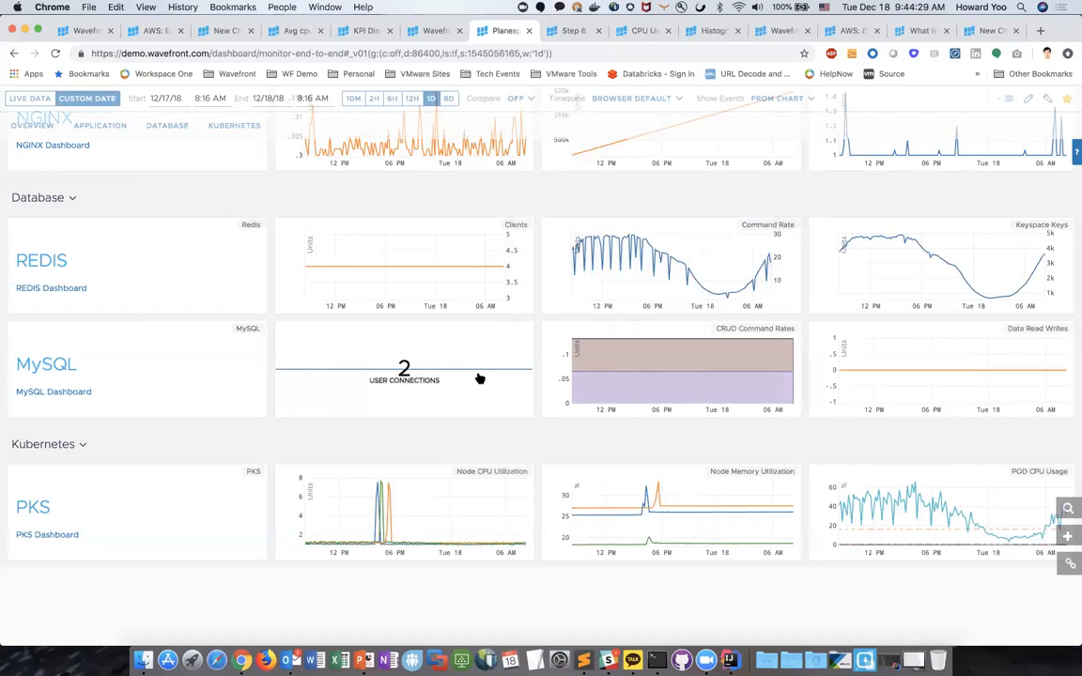
{"action": "mouse_move", "coordinate": [654, 360]}
{"action": "scroll", "coordinate": [803, 383], "scroll_direction": "up", "scroll_amount": 2}
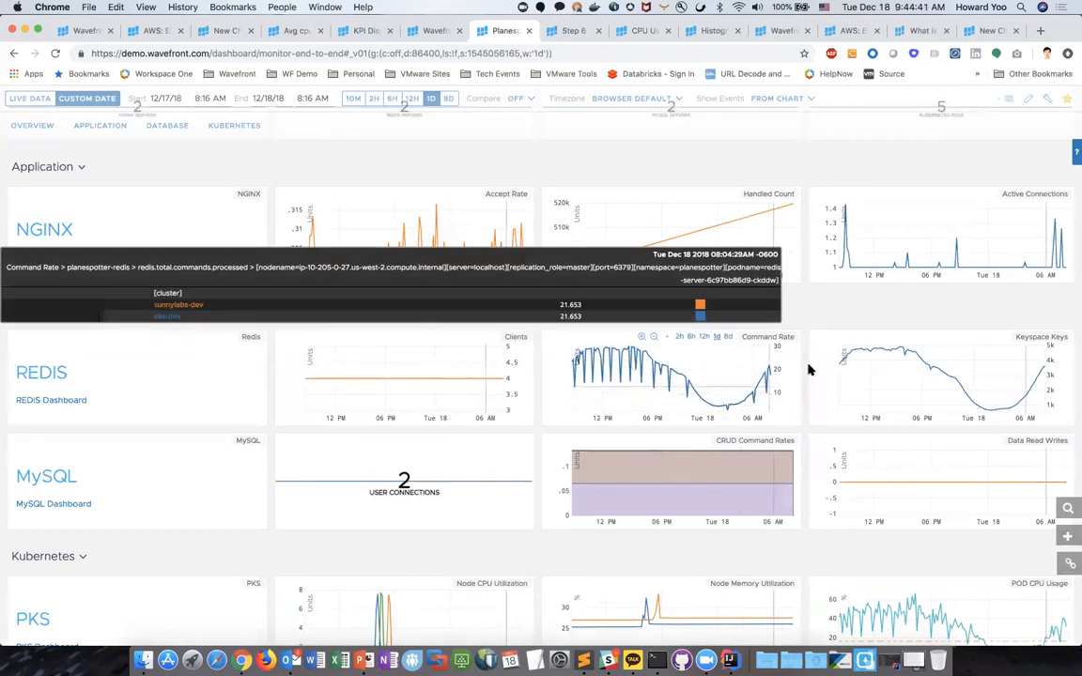
{"action": "scroll", "coordinate": [804, 386], "scroll_direction": "down", "scroll_amount": 2}
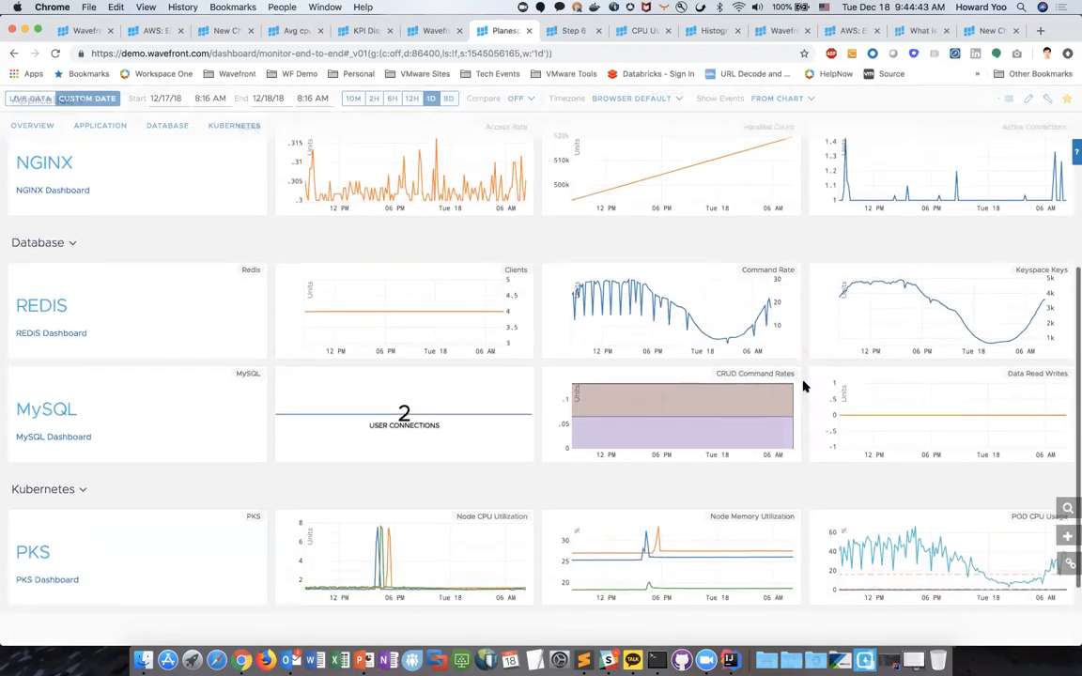
{"action": "scroll", "coordinate": [806, 379], "scroll_direction": "up", "scroll_amount": 1}
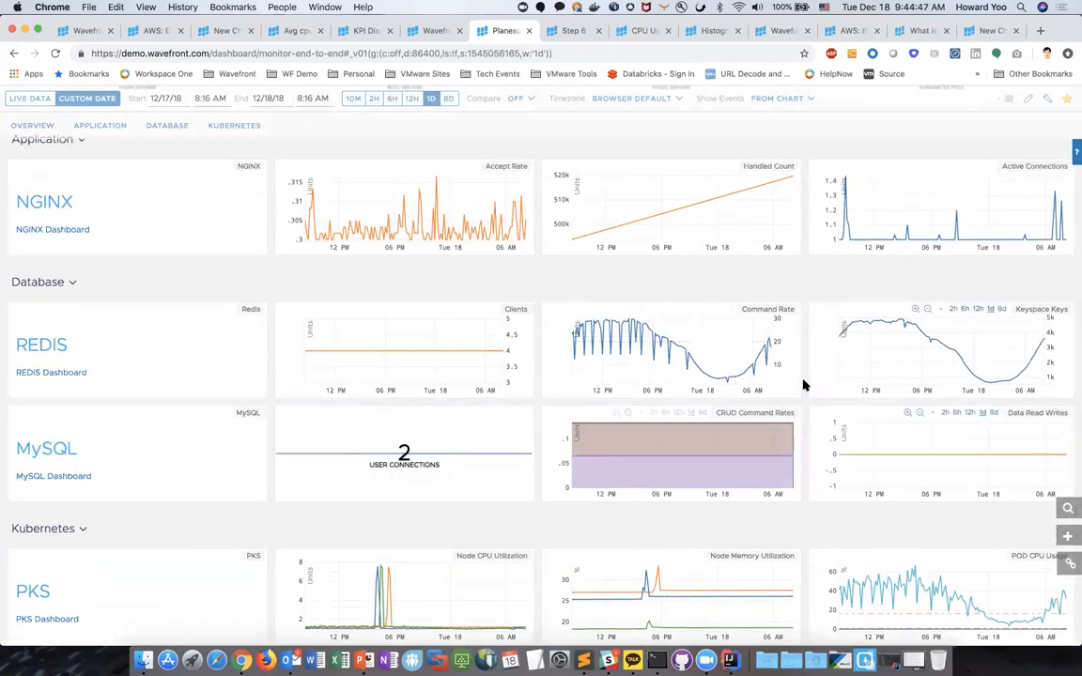
{"action": "scroll", "coordinate": [804, 384], "scroll_direction": "up", "scroll_amount": 2}
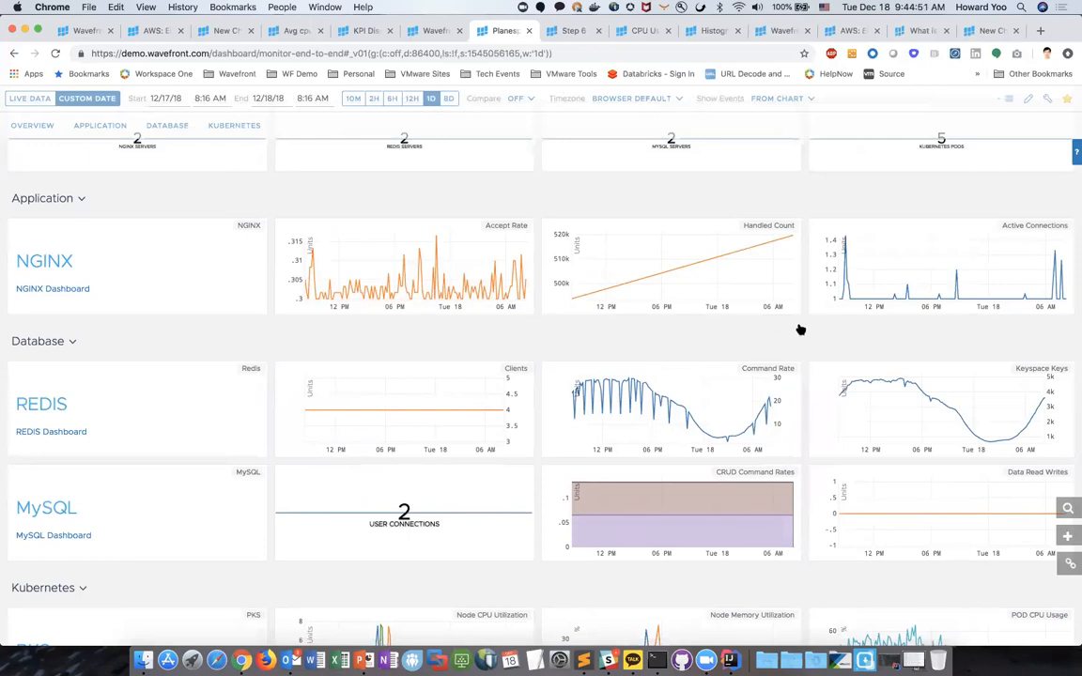
Zoom Node CPU Utilization to the spikes from about 3:45 PM to 5:53 PM and sync the dashboard to that window.
{"action": "scroll", "coordinate": [809, 328], "scroll_direction": "down", "scroll_amount": 3}
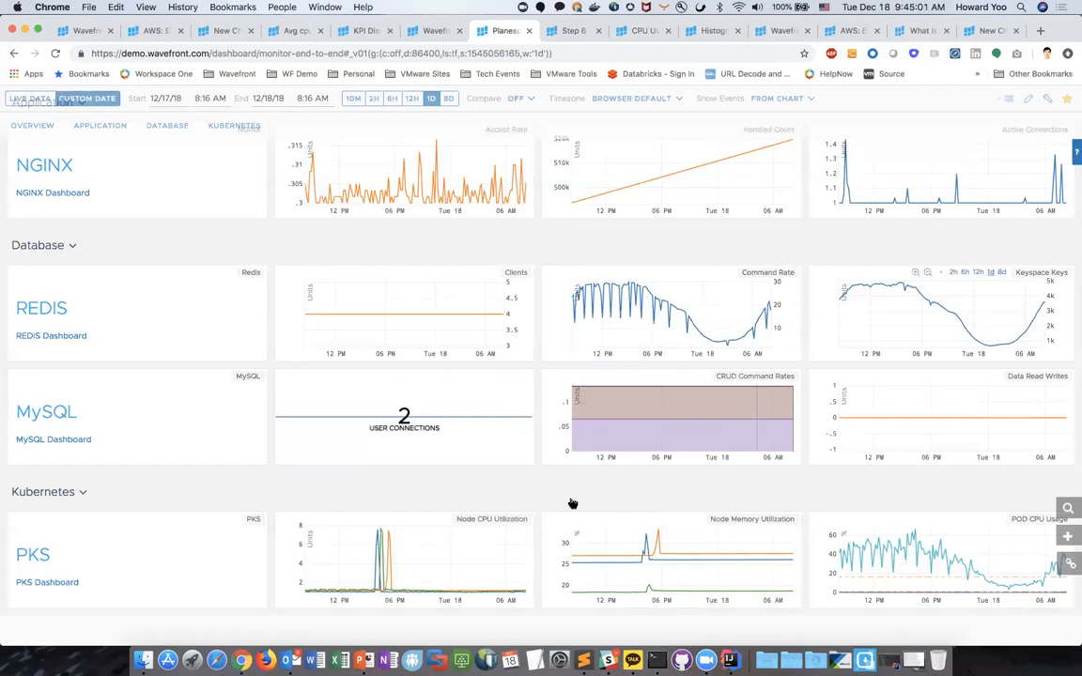
{"action": "mouse_move", "coordinate": [389, 568]}
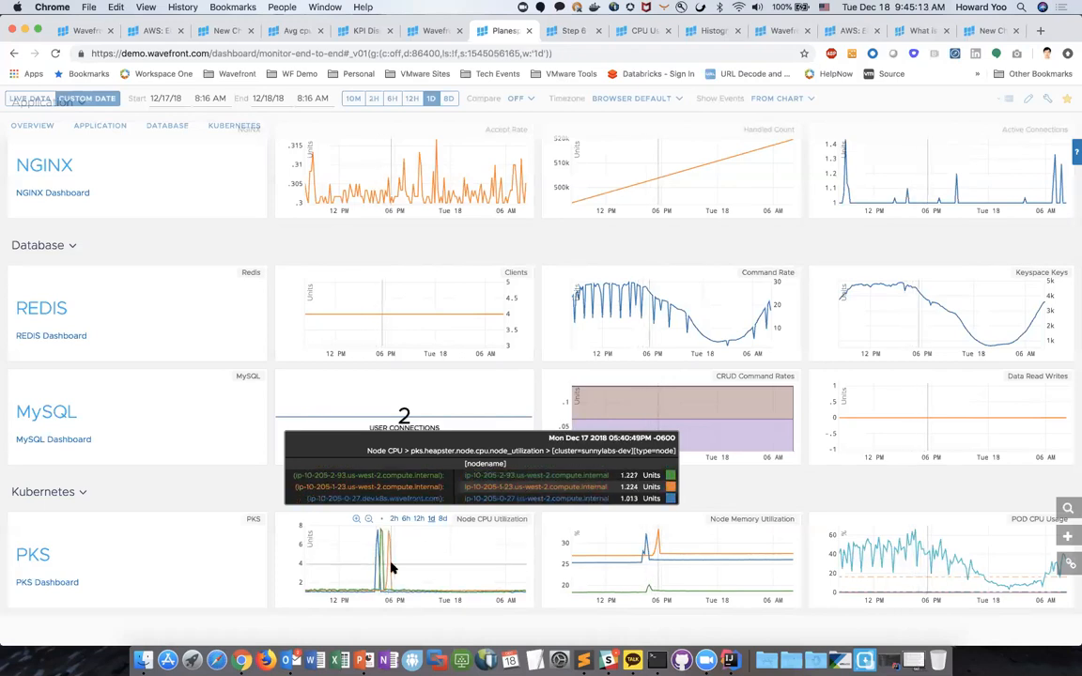
{"action": "left_click_drag", "start_coordinate": [366, 573], "coordinate": [403, 572]}
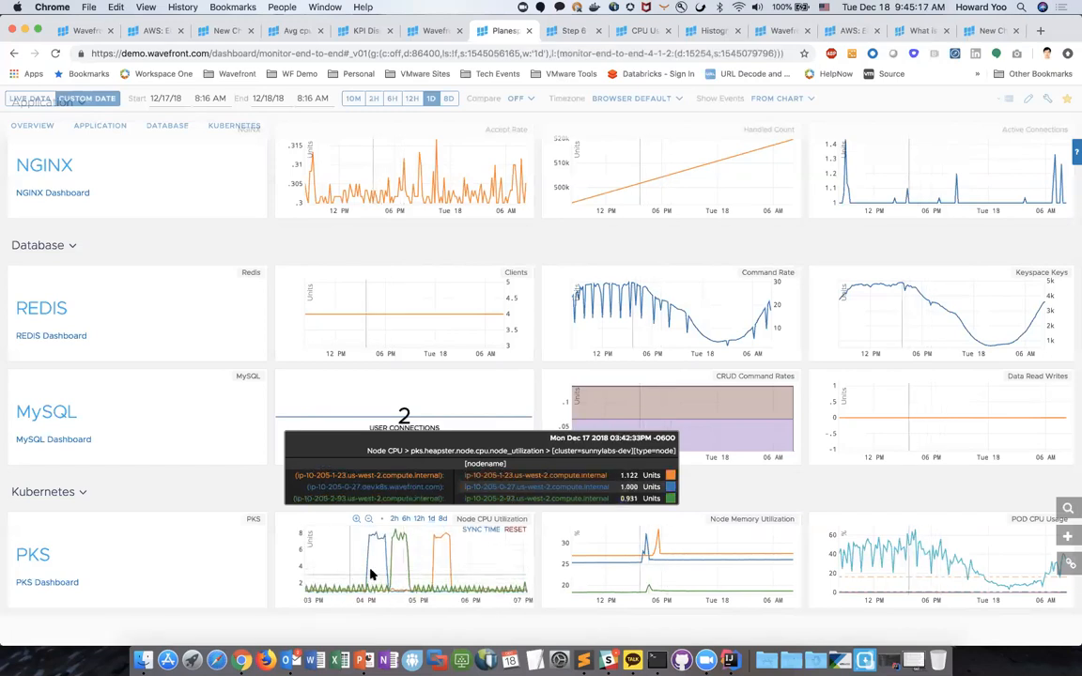
{"action": "left_click_drag", "start_coordinate": [354, 574], "coordinate": [465, 575]}
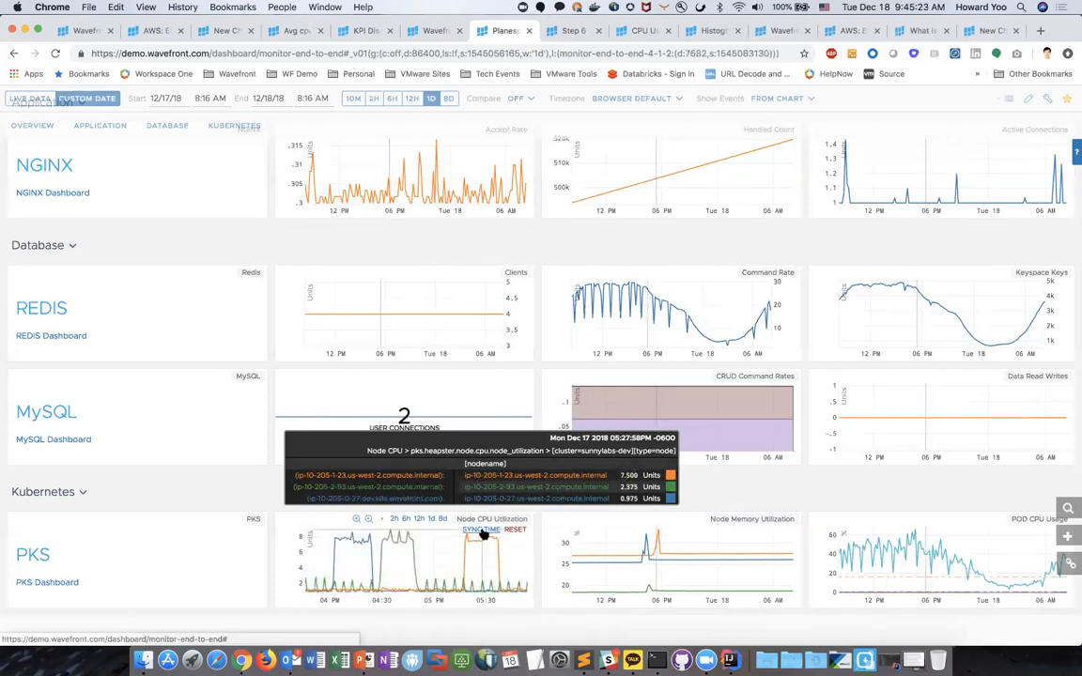
{"action": "left_click", "coordinate": [481, 531]}
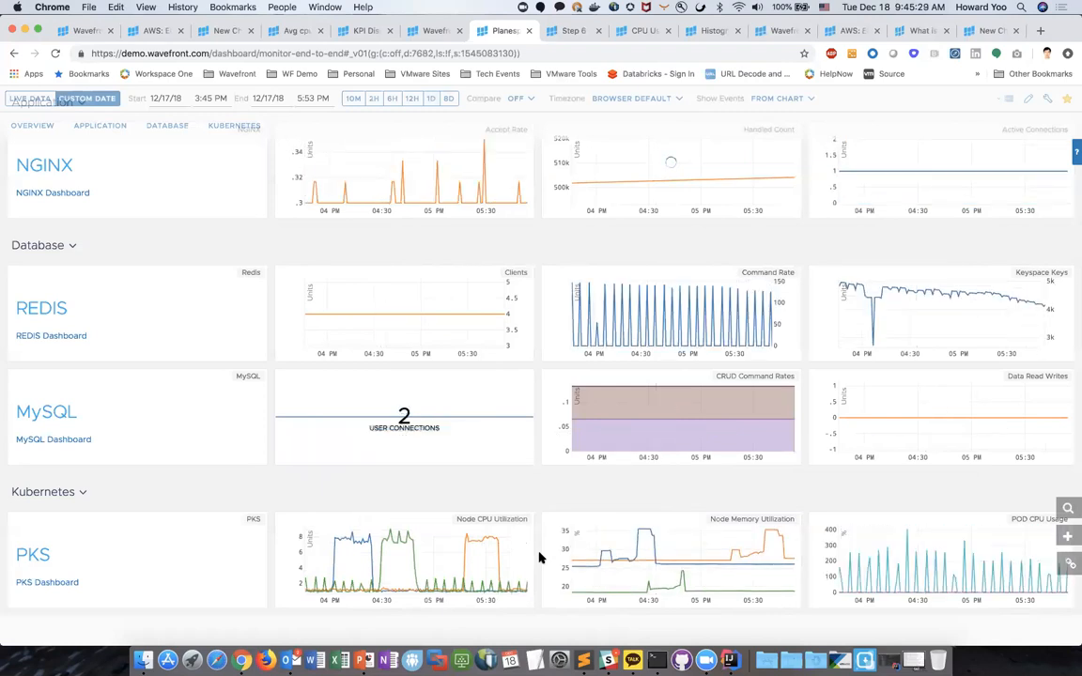
Compare the application, database and Kubernetes charts over the synced time window and open the Node CPU Utilization chart.
{"action": "scroll", "coordinate": [541, 556], "scroll_direction": "up", "scroll_amount": 3}
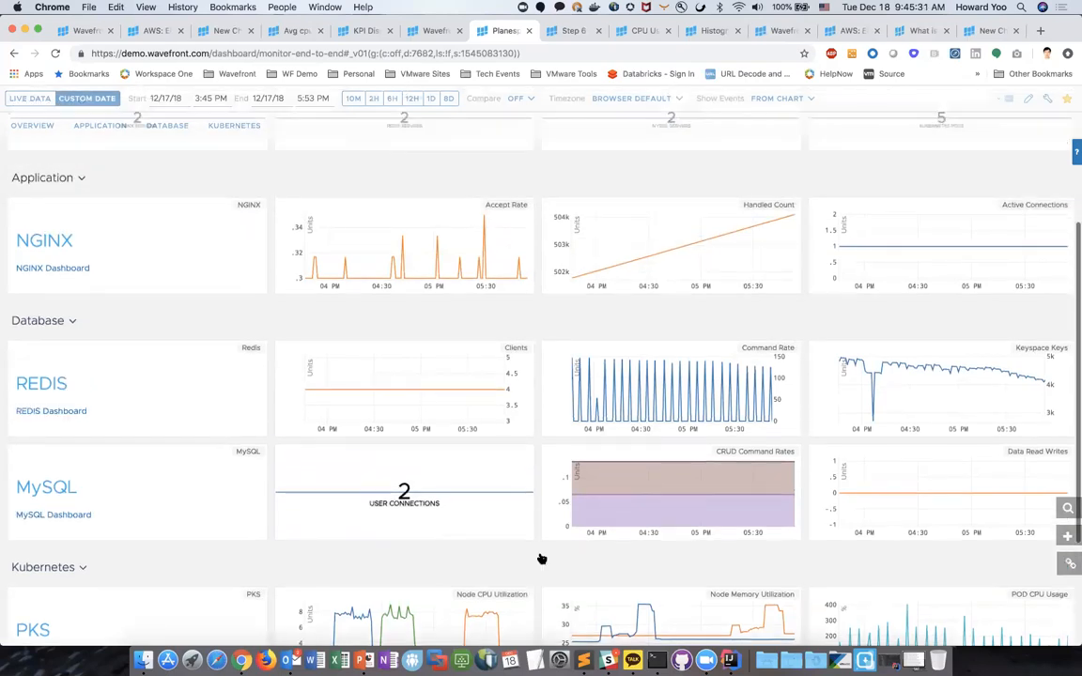
{"action": "scroll", "coordinate": [554, 386], "scroll_direction": "up", "scroll_amount": 5}
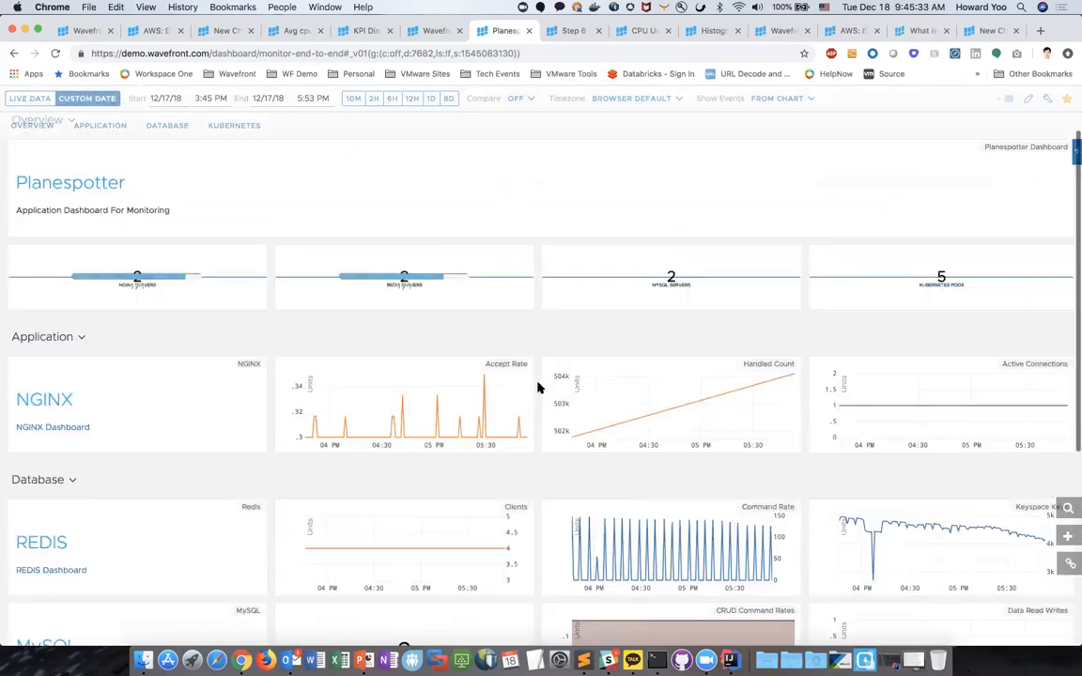
{"action": "scroll", "coordinate": [538, 387], "scroll_direction": "down", "scroll_amount": 4}
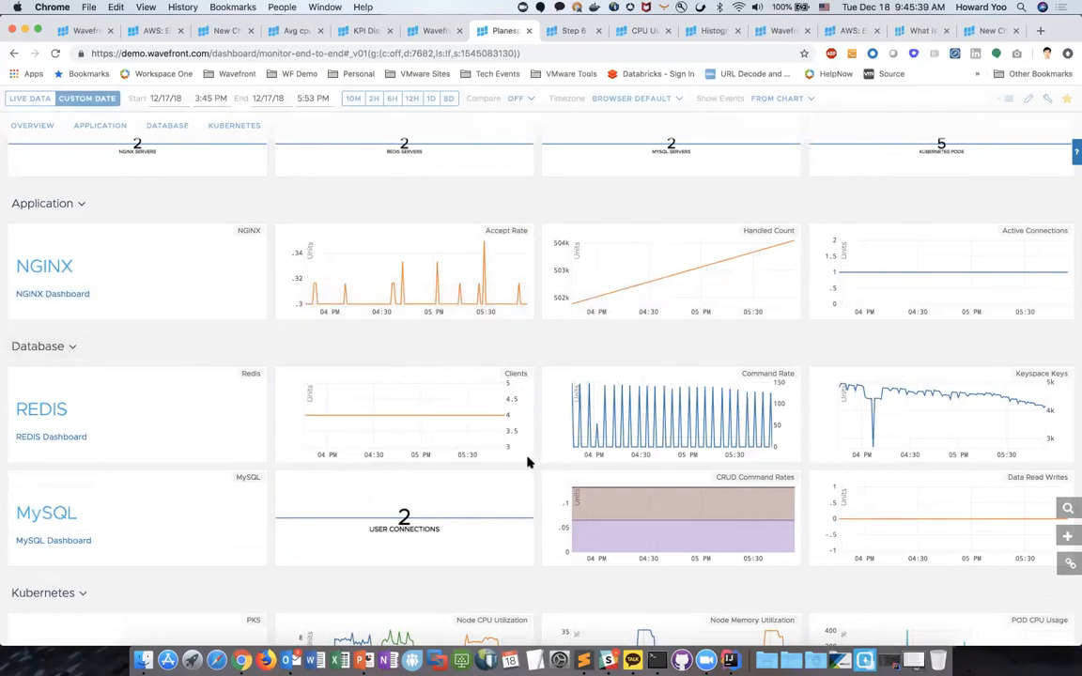
{"action": "scroll", "coordinate": [539, 457], "scroll_direction": "down", "scroll_amount": 4}
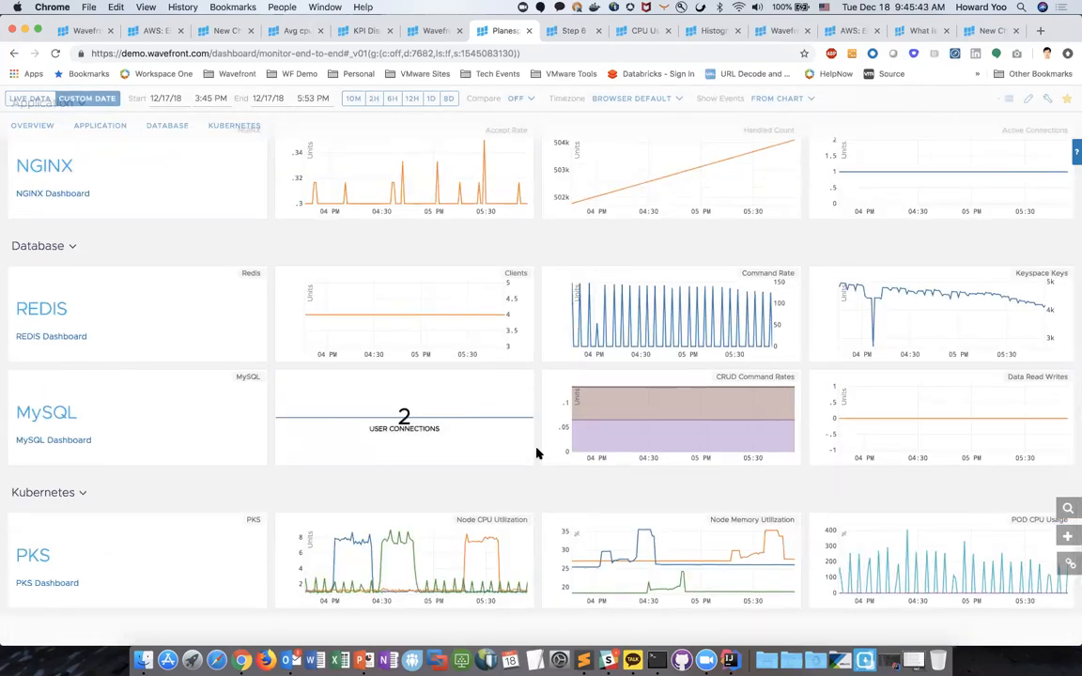
{"action": "scroll", "coordinate": [536, 454], "scroll_direction": "up", "scroll_amount": 3}
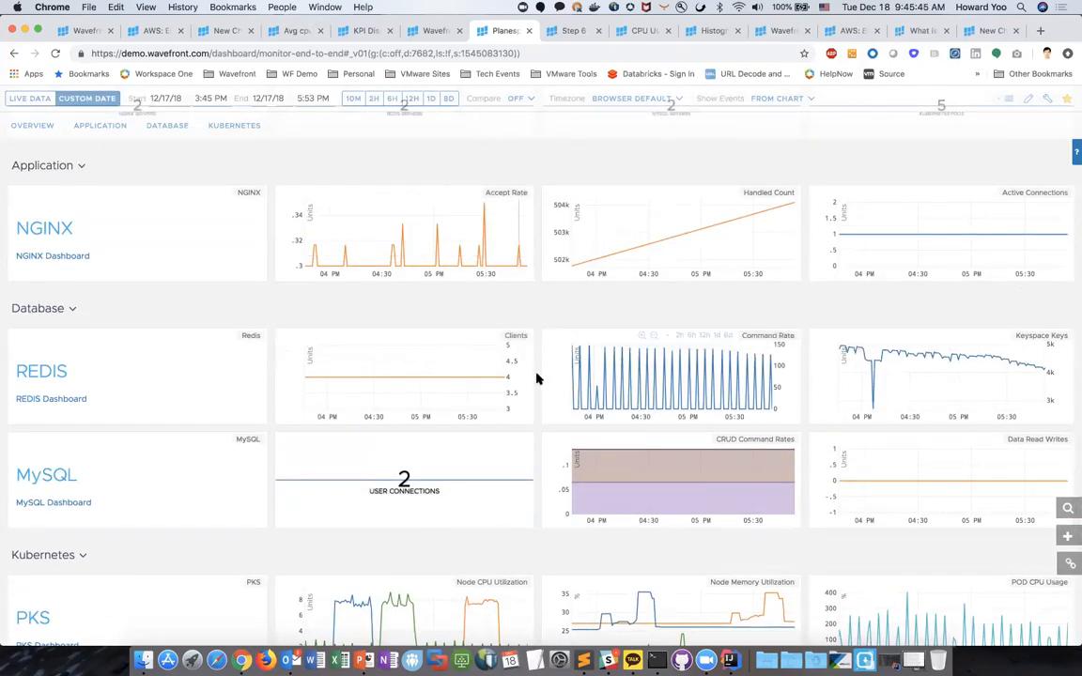
{"action": "scroll", "coordinate": [537, 378], "scroll_direction": "down", "scroll_amount": 6}
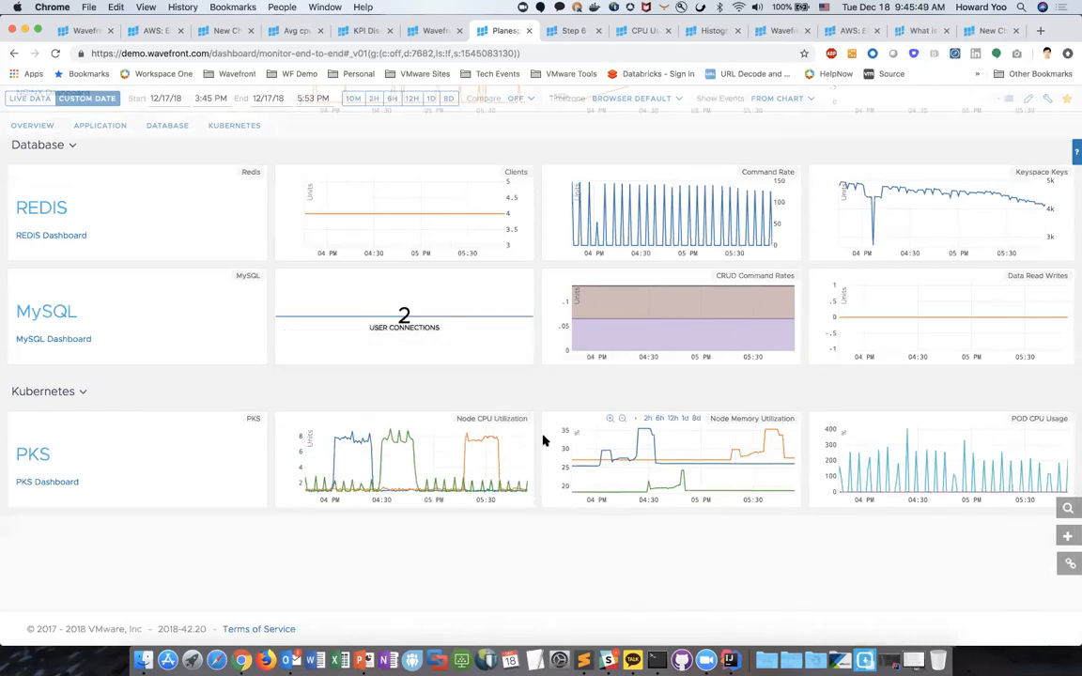
{"action": "left_click", "coordinate": [496, 423]}
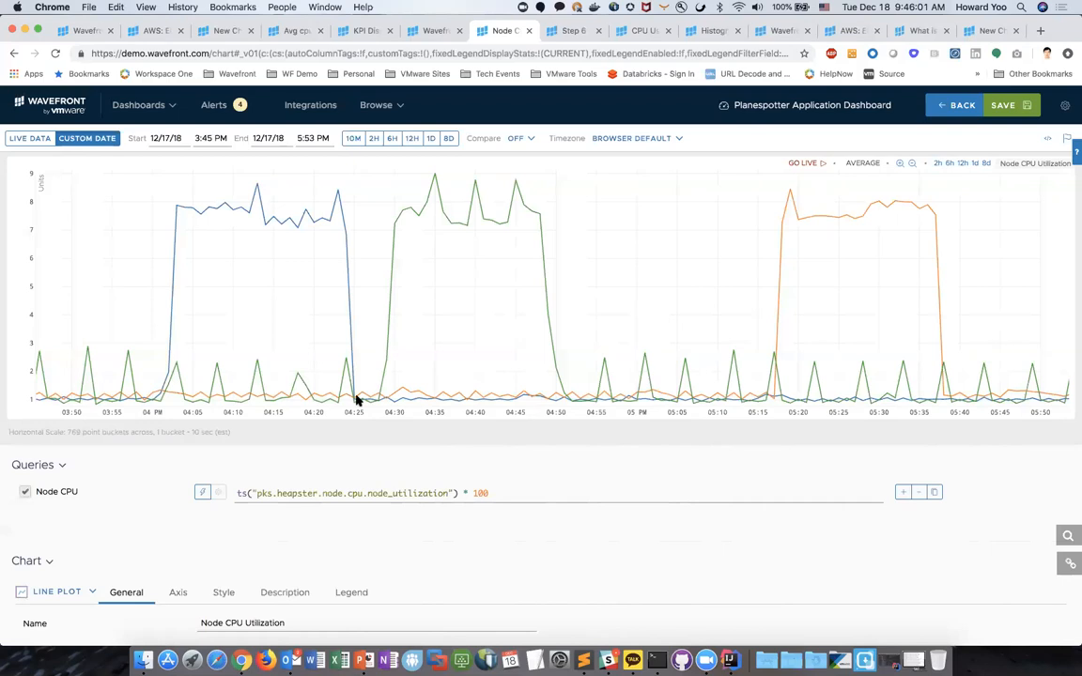
Review the Node CPU Utilization spikes, add a second query to the chart and turn on the query builder for it.
{"action": "mouse_move", "coordinate": [351, 350]}
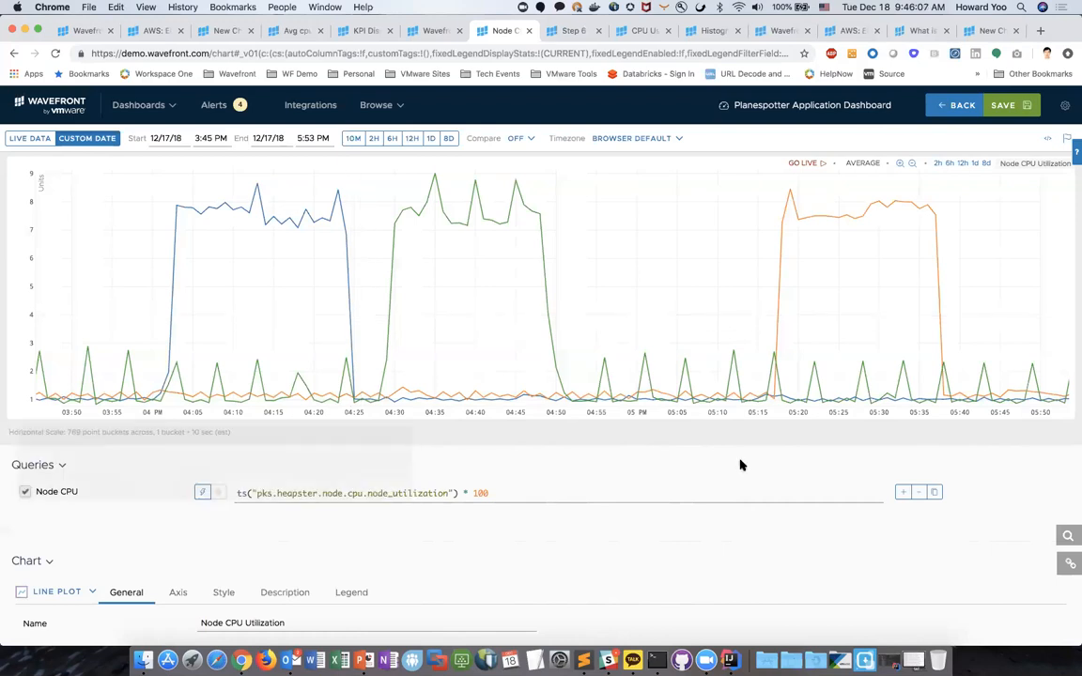
{"action": "mouse_move", "coordinate": [472, 235]}
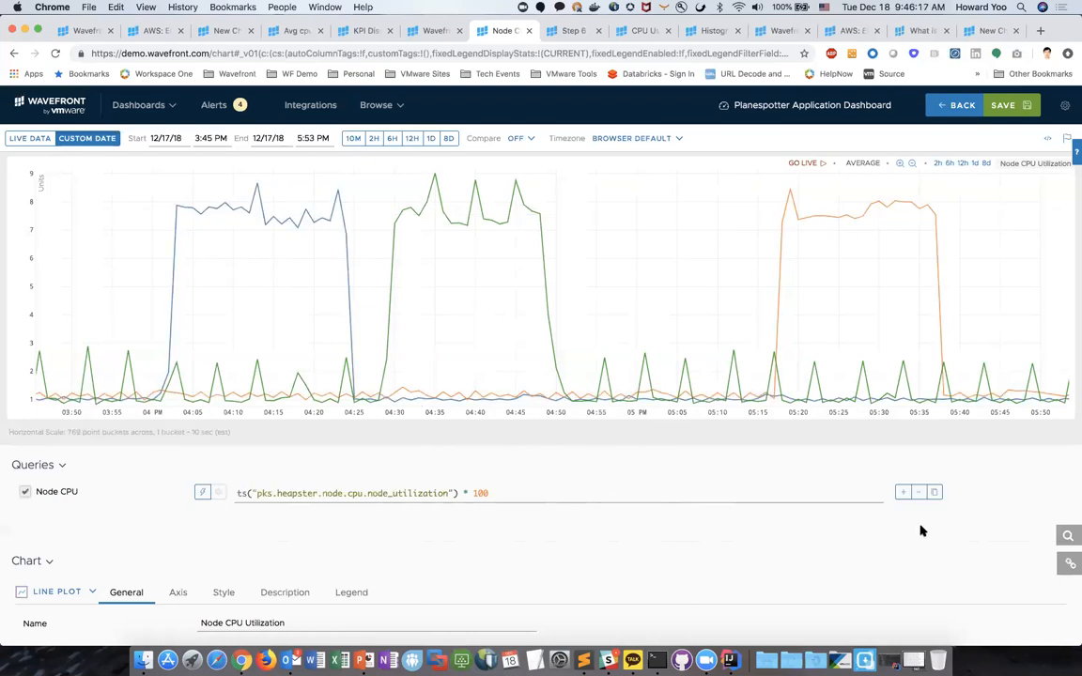
{"action": "left_click", "coordinate": [903, 492]}
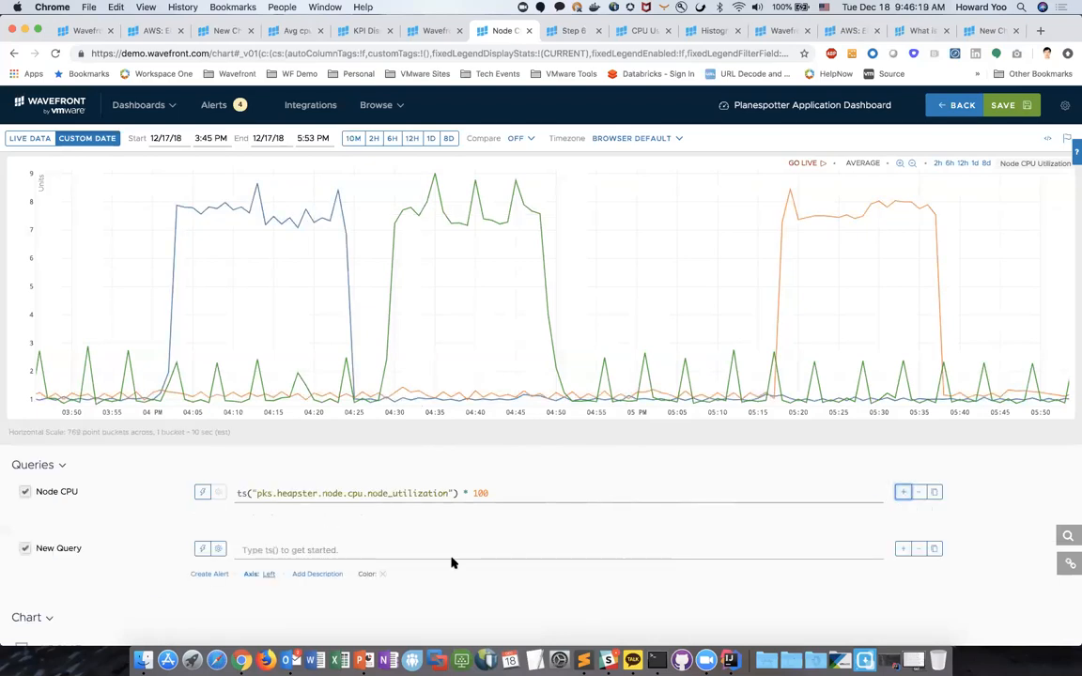
{"action": "left_click", "coordinate": [217, 549]}
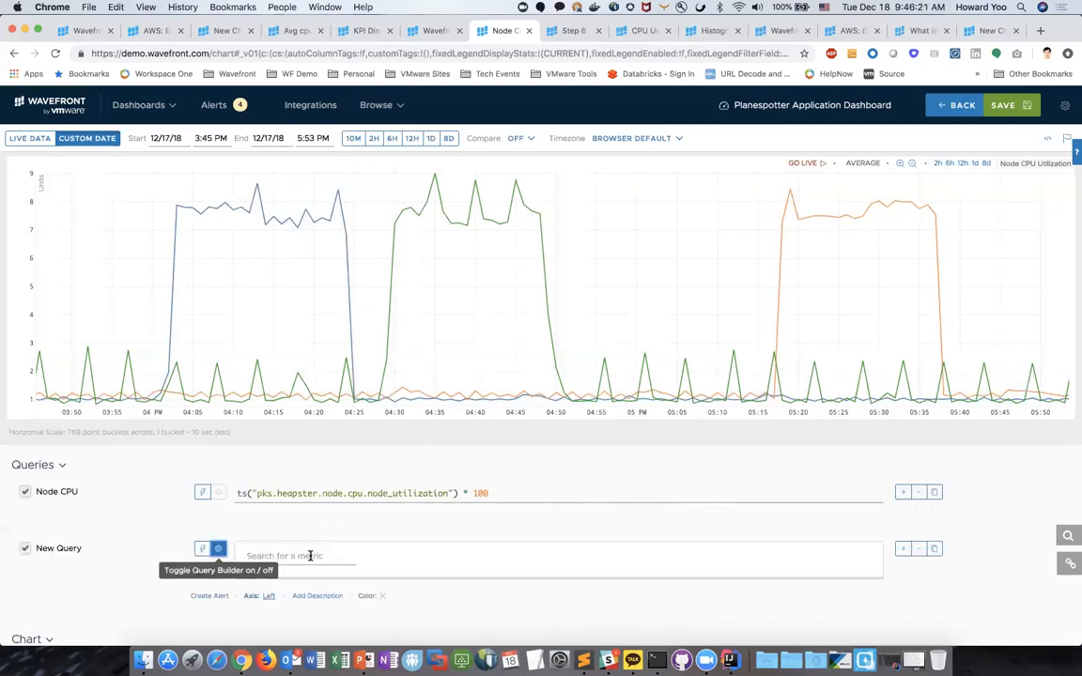
{"action": "left_click", "coordinate": [310, 556]}
Set the new query's metric to pks.heapster.pod_container.cpu.usage_rate and run it.
{"action": "type", "text": "p"}
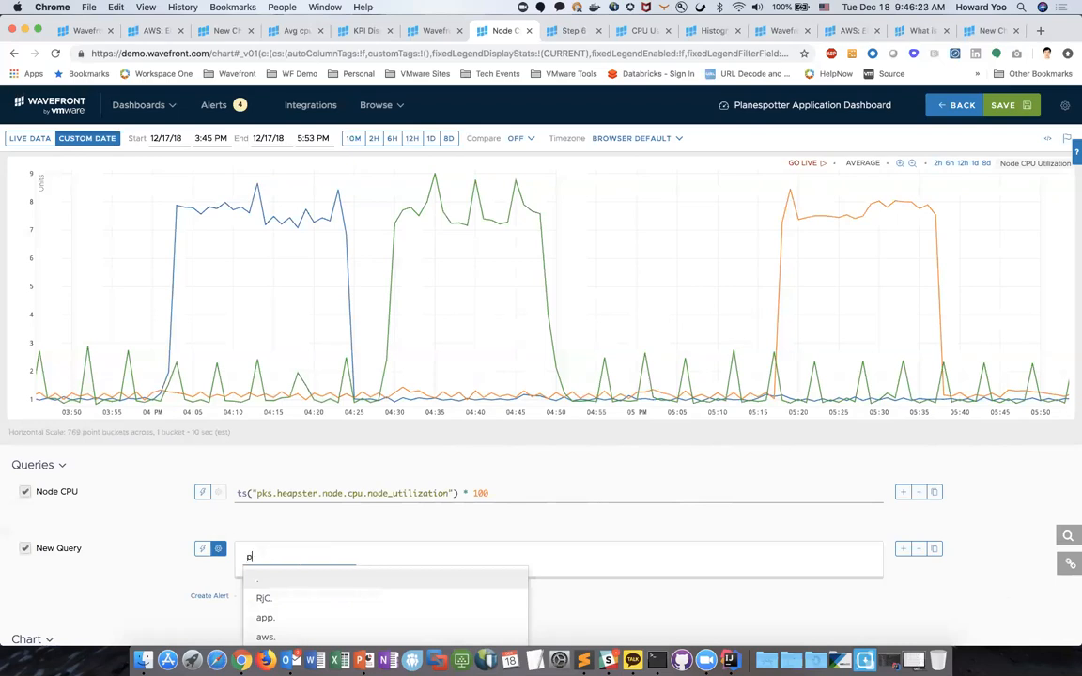
{"action": "type", "text": "ks.heapster."}
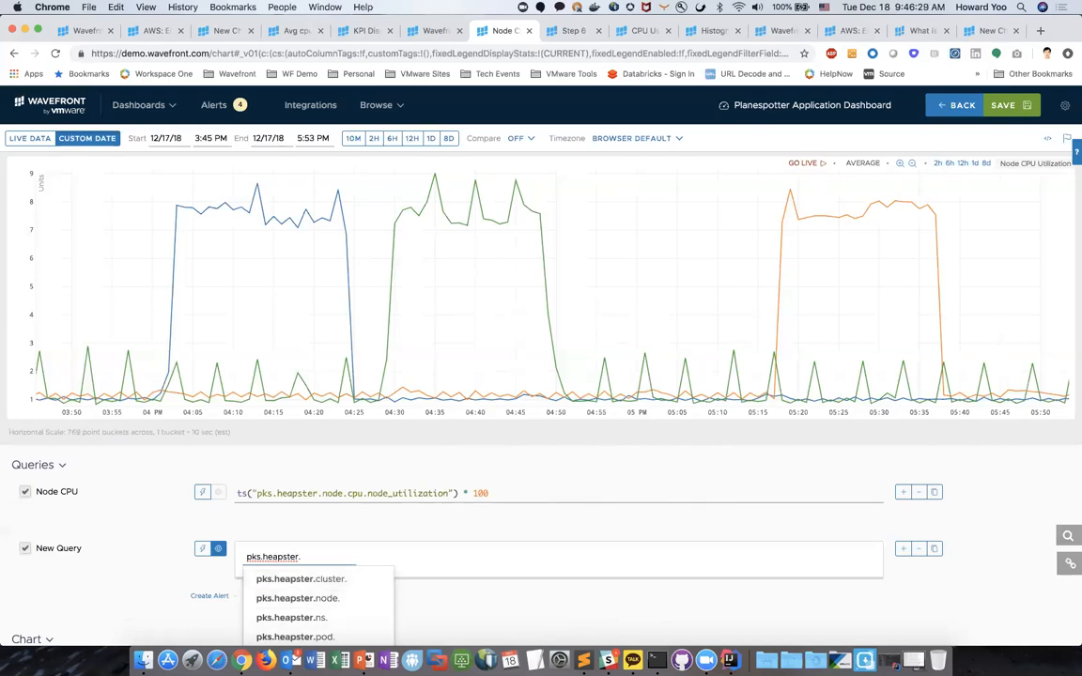
{"action": "scroll", "coordinate": [273, 524], "scroll_direction": "down", "scroll_amount": 3}
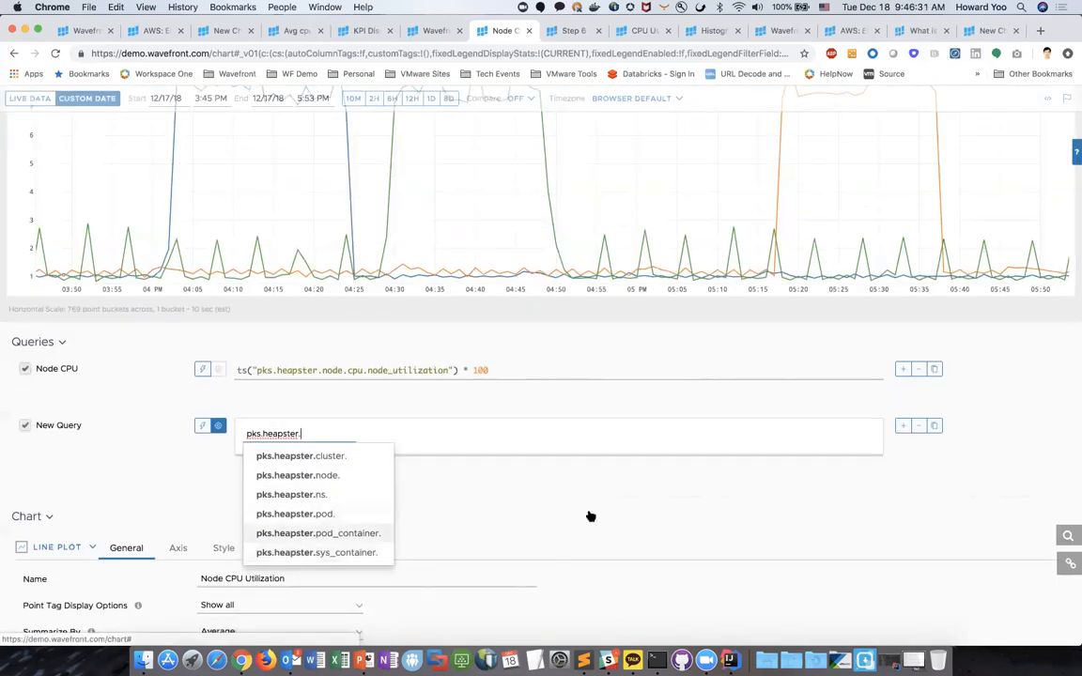
{"action": "key", "text": "Down"}
{"action": "key", "text": "Return"}
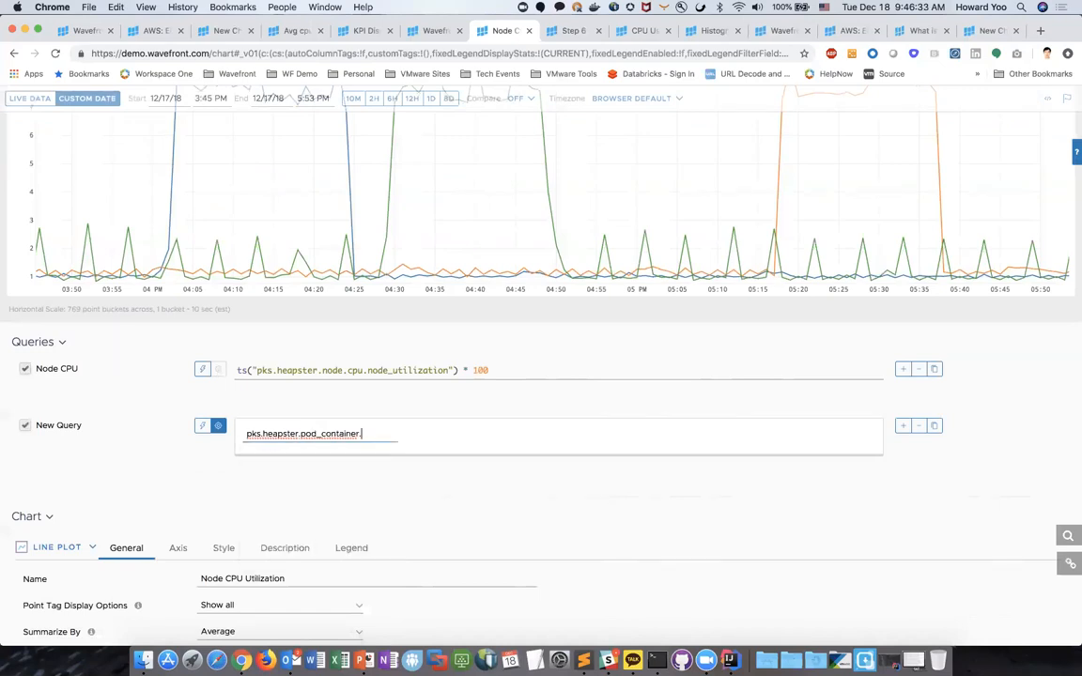
{"action": "key", "text": "Return"}
{"action": "key", "text": "Down"}
{"action": "key", "text": "Down"}
{"action": "key", "text": "Down"}
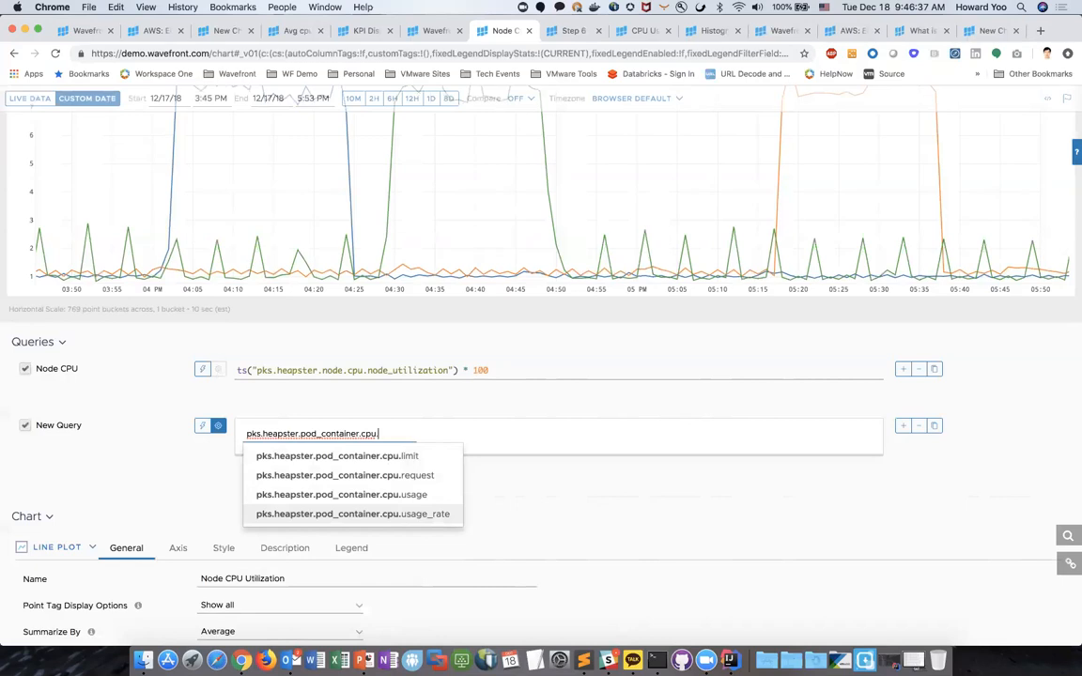
{"action": "key", "text": "Return"}
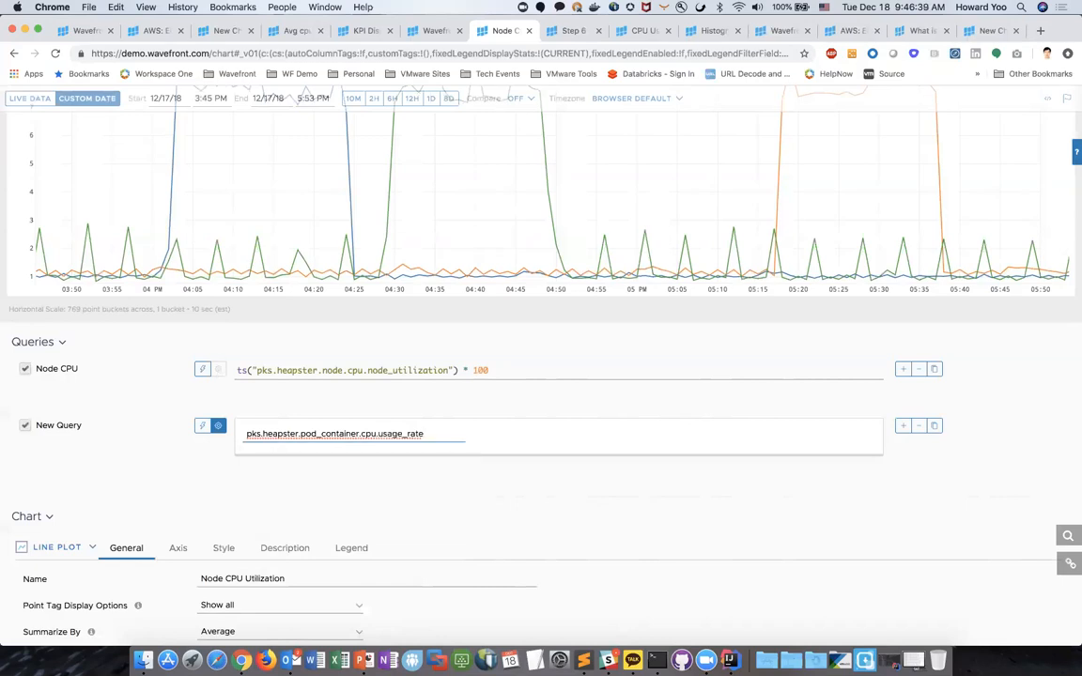
{"action": "key", "text": "Return"}
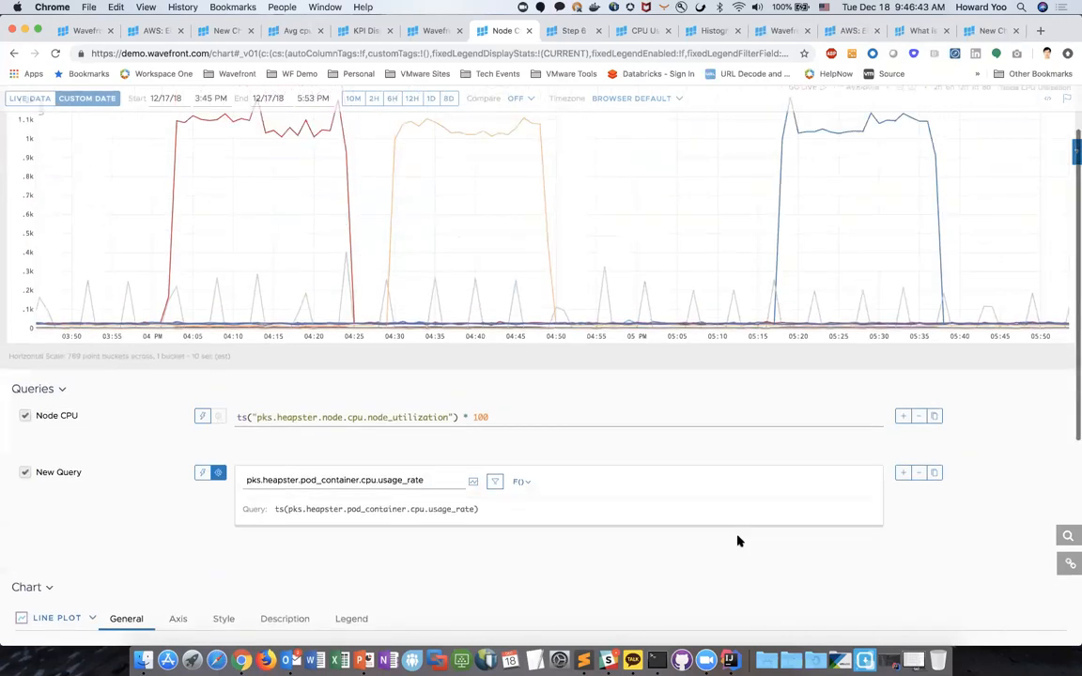
Plot the pod container CPU usage query on the right axis and compare its spikes with node utilization.
{"action": "left_click", "coordinate": [270, 562]}
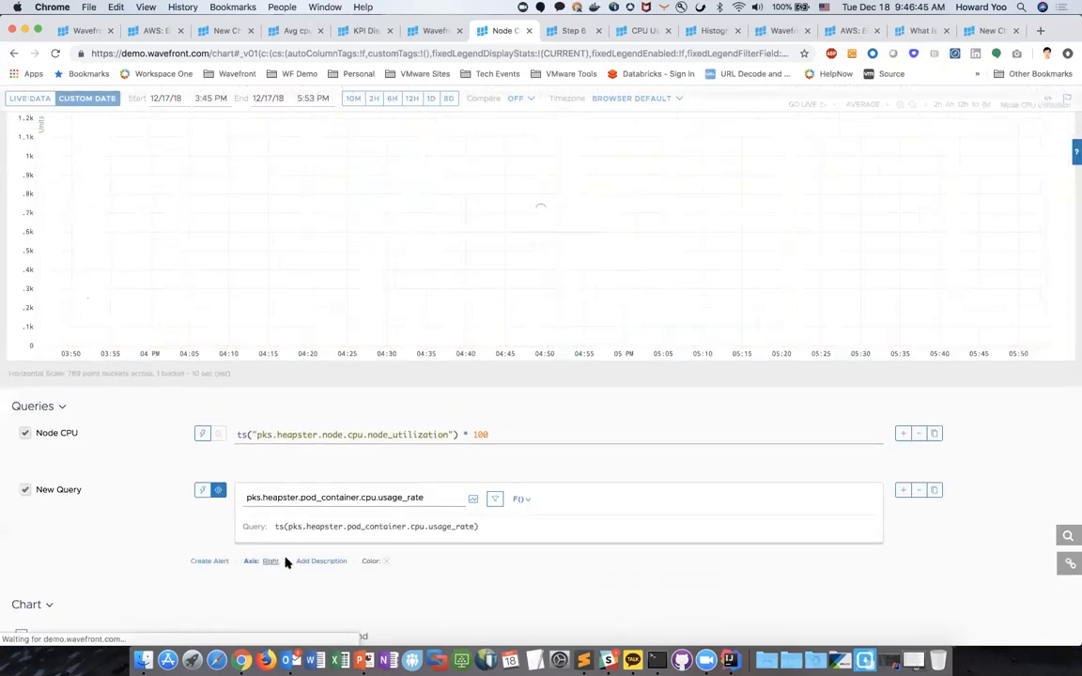
{"action": "scroll", "coordinate": [537, 543], "scroll_direction": "up", "scroll_amount": 1}
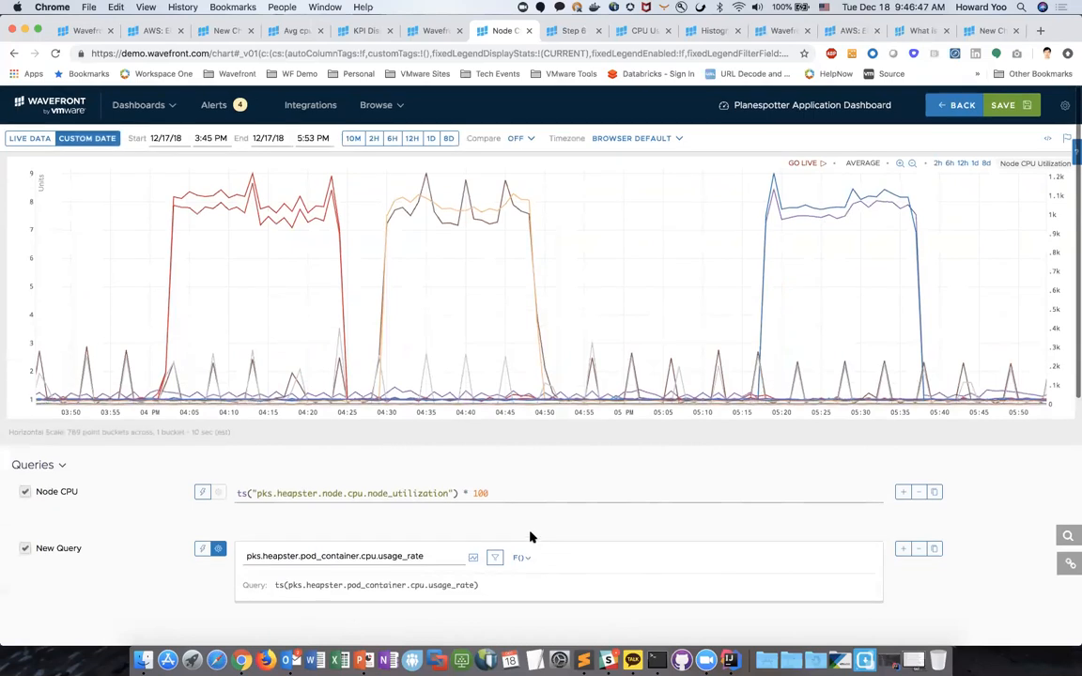
{"action": "mouse_move", "coordinate": [261, 227]}
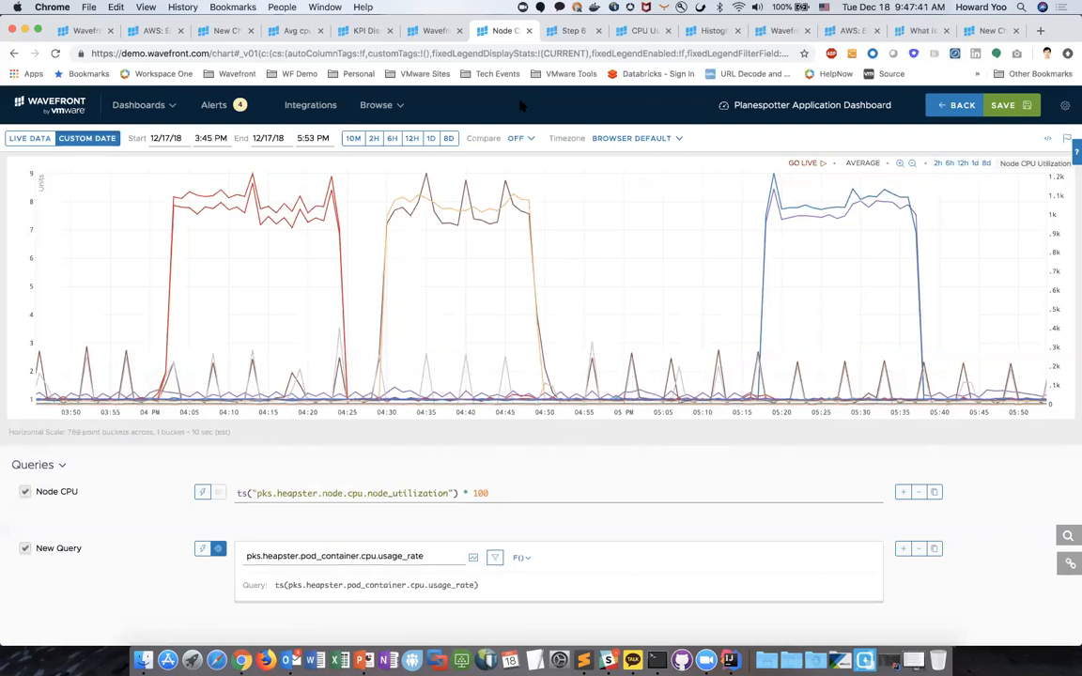
On the CPU Usage by Namespace chart, show the anomalous severe query and examine the alert periods and the anomalous detection expression.
{"action": "left_click", "coordinate": [570, 31]}
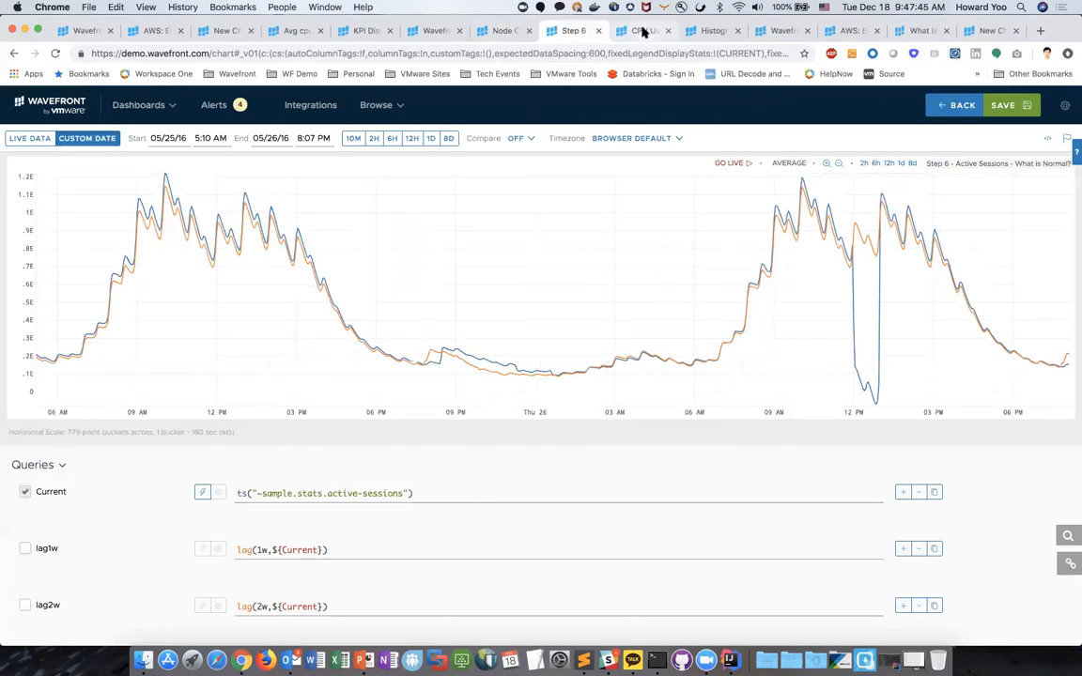
{"action": "left_click", "coordinate": [642, 32]}
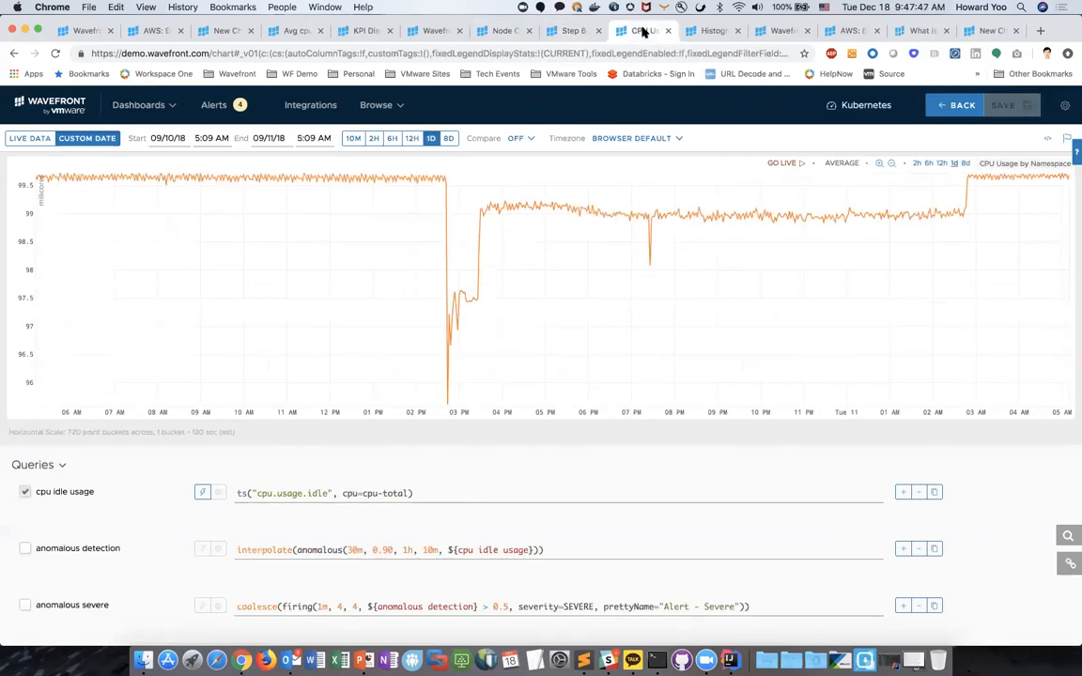
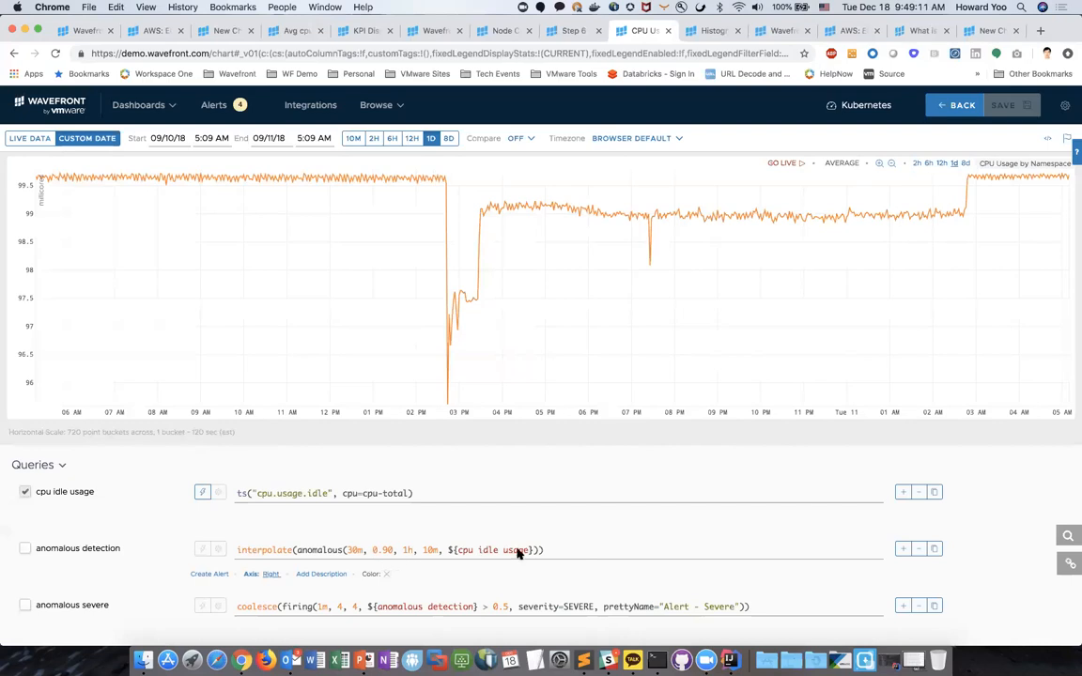
{"action": "left_click", "coordinate": [34, 606]}
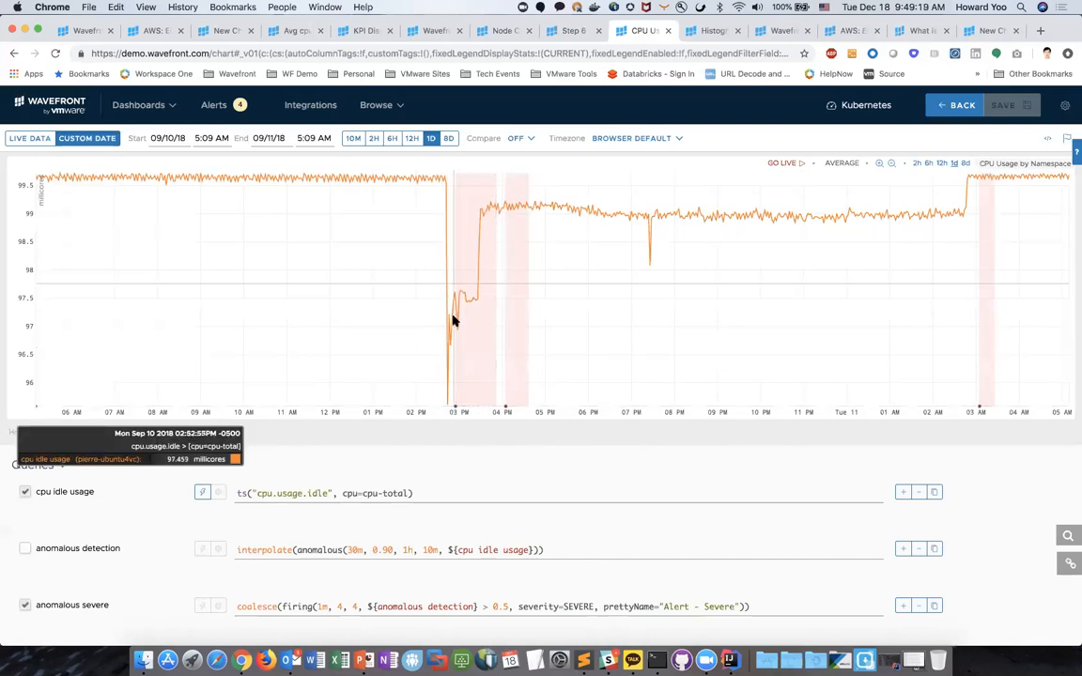
{"action": "mouse_move", "coordinate": [456, 369]}
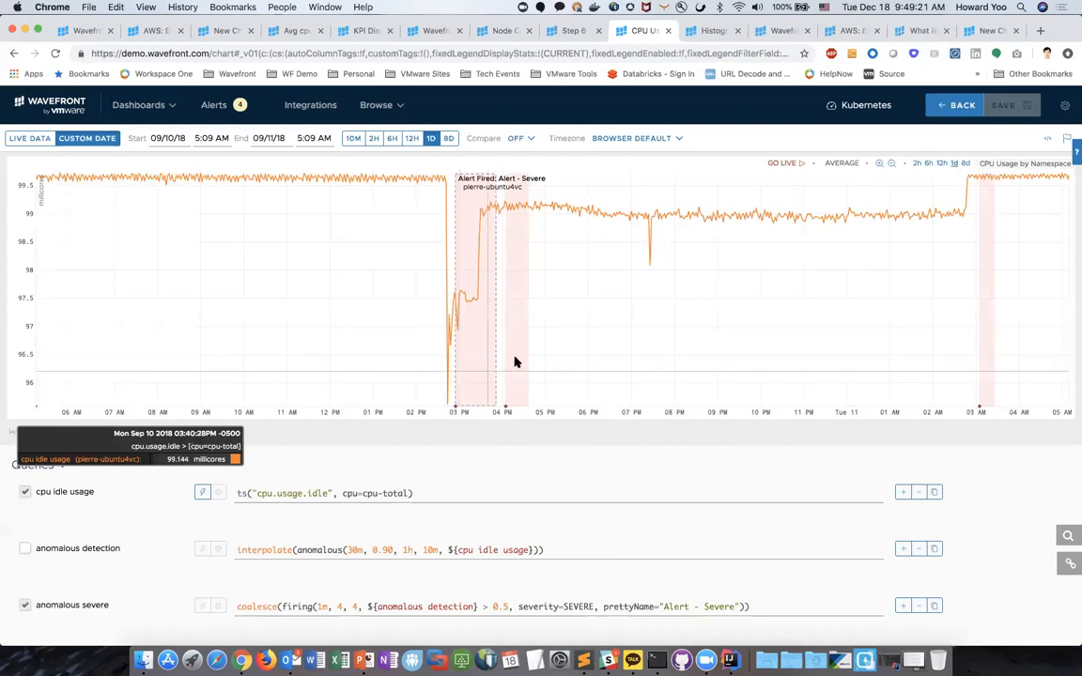
{"action": "mouse_move", "coordinate": [512, 360]}
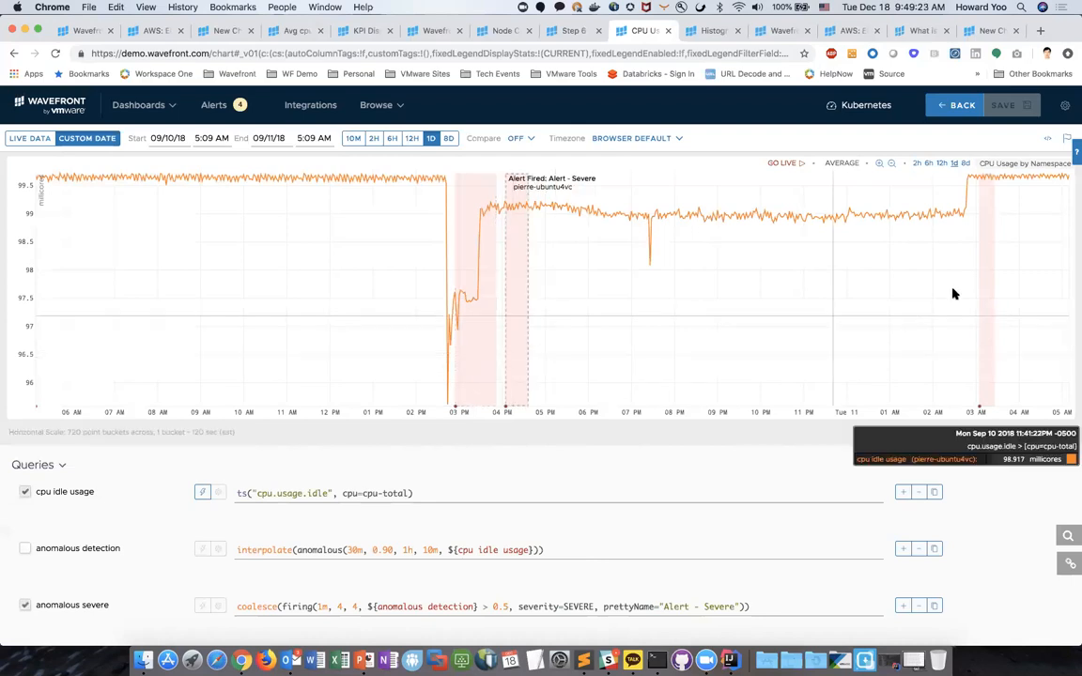
{"action": "mouse_move", "coordinate": [978, 271]}
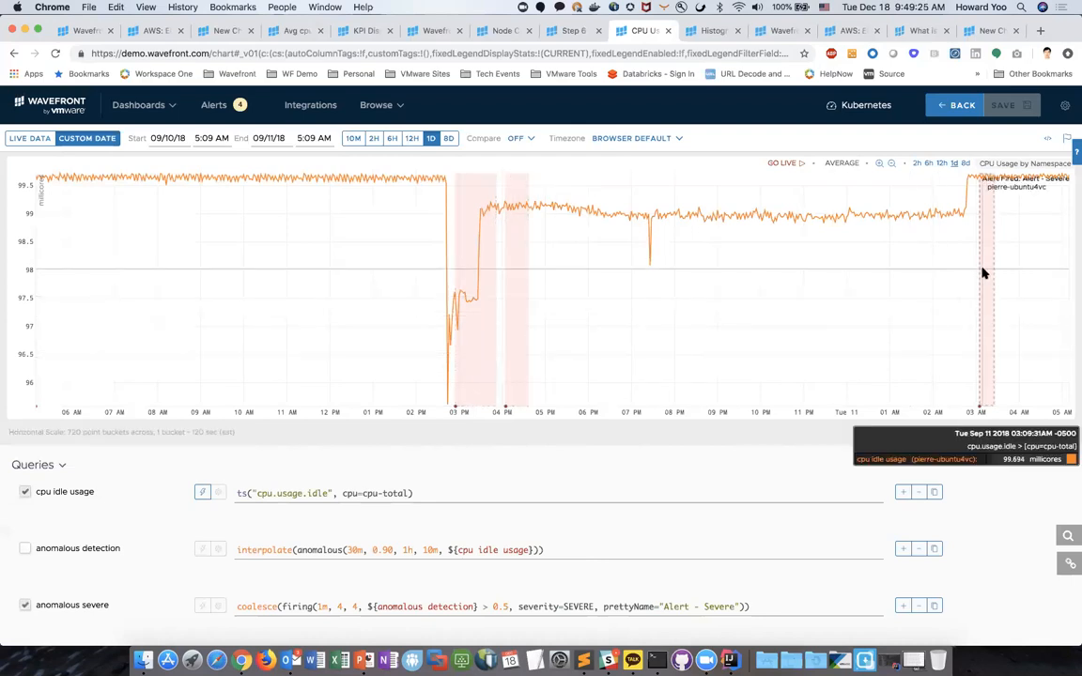
{"action": "double_click", "coordinate": [321, 549]}
{"action": "left_click", "coordinate": [350, 549]}
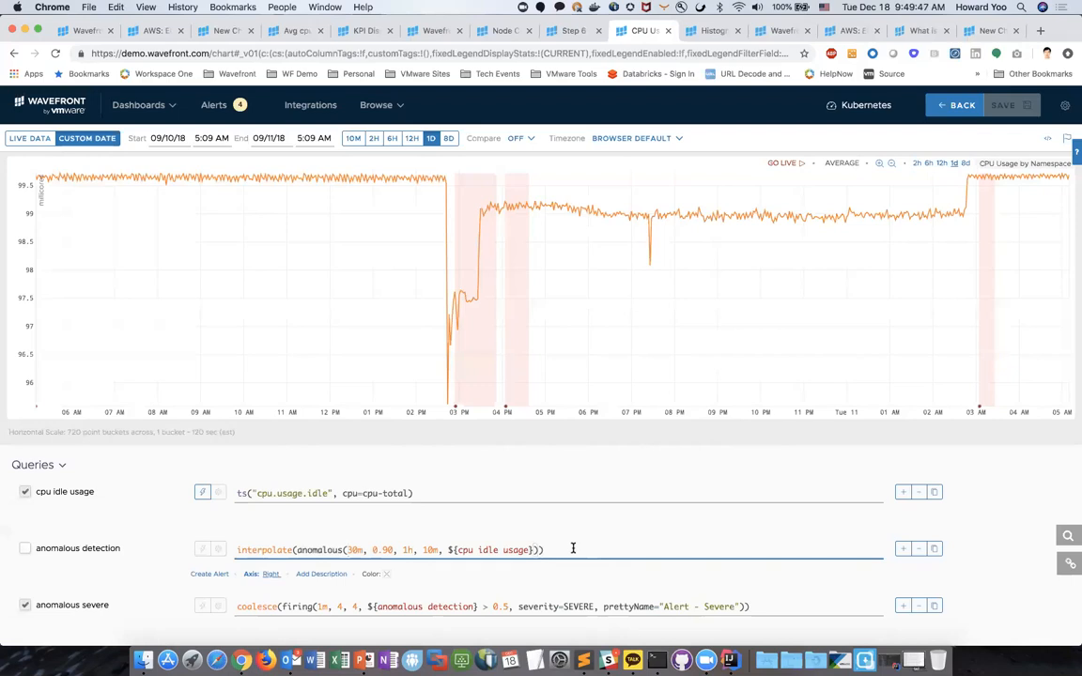
Switch to the Histogram Demo dashboard and compare its charts at percentile 20, finishing with the percentile set to 90.
{"action": "left_click", "coordinate": [715, 32]}
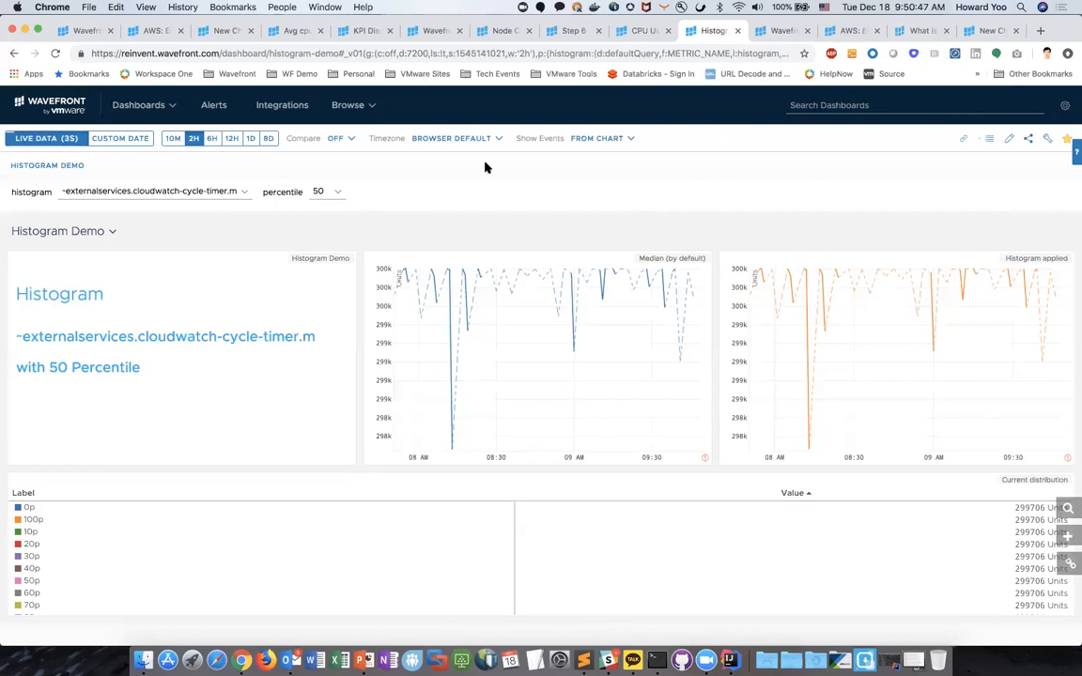
{"action": "left_click", "coordinate": [331, 190]}
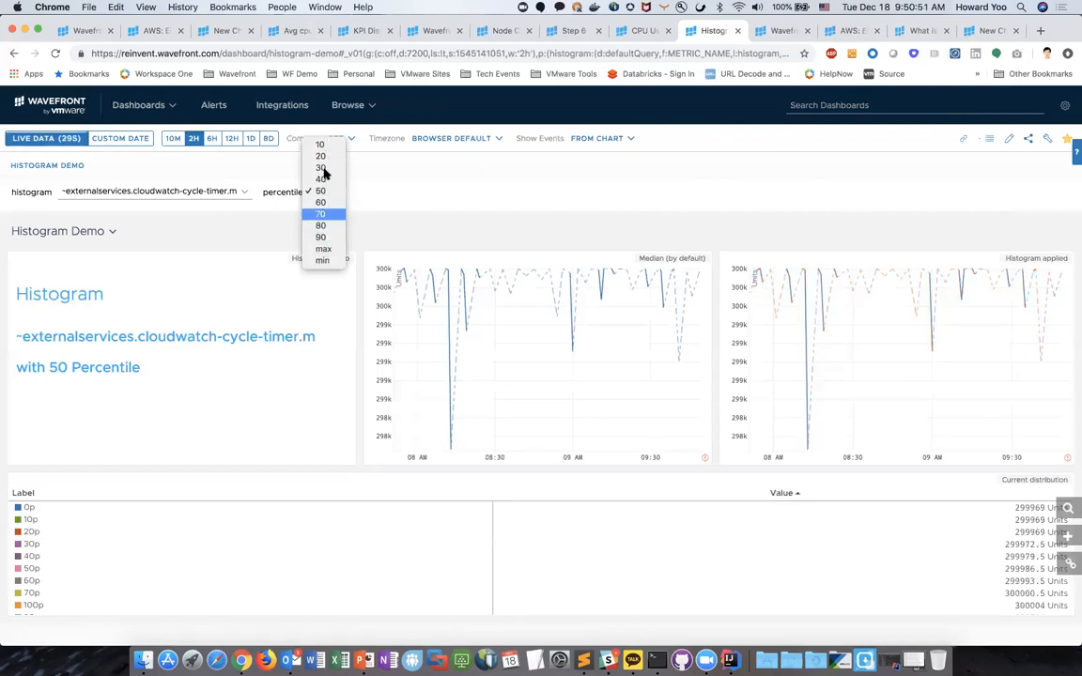
{"action": "left_click", "coordinate": [320, 190]}
{"action": "left_click", "coordinate": [338, 190]}
{"action": "left_click", "coordinate": [332, 156]}
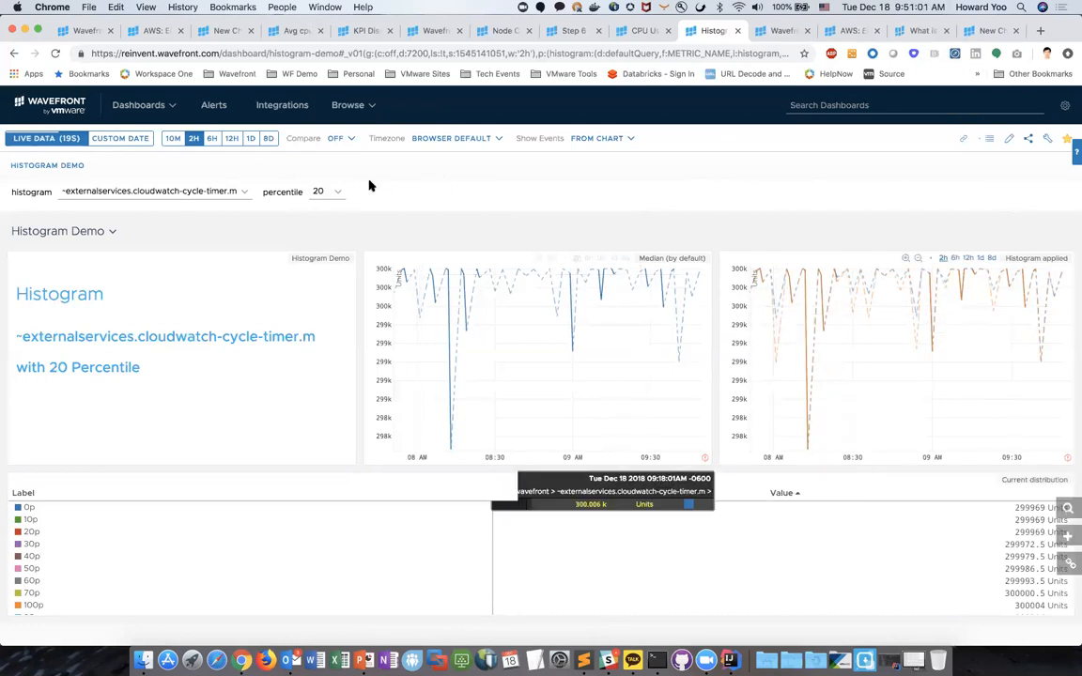
{"action": "left_click", "coordinate": [337, 191]}
{"action": "left_click", "coordinate": [329, 272]}
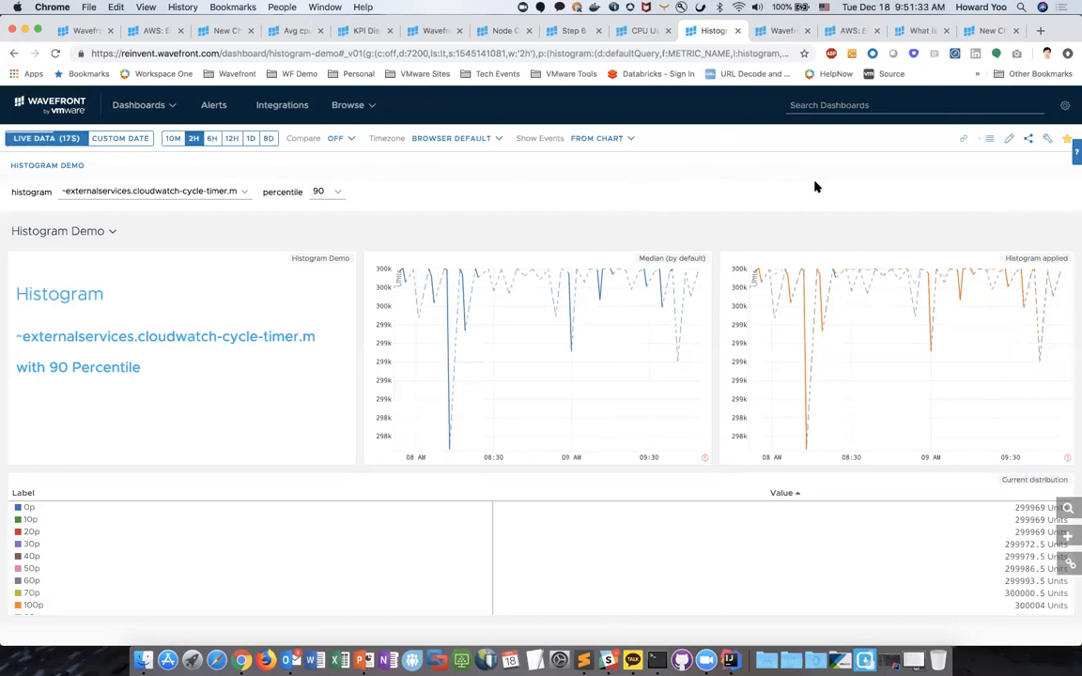
Switch to the Application Services page and review its service groups, the browsing options and the list of applications to jump to.
{"action": "left_click", "coordinate": [785, 31]}
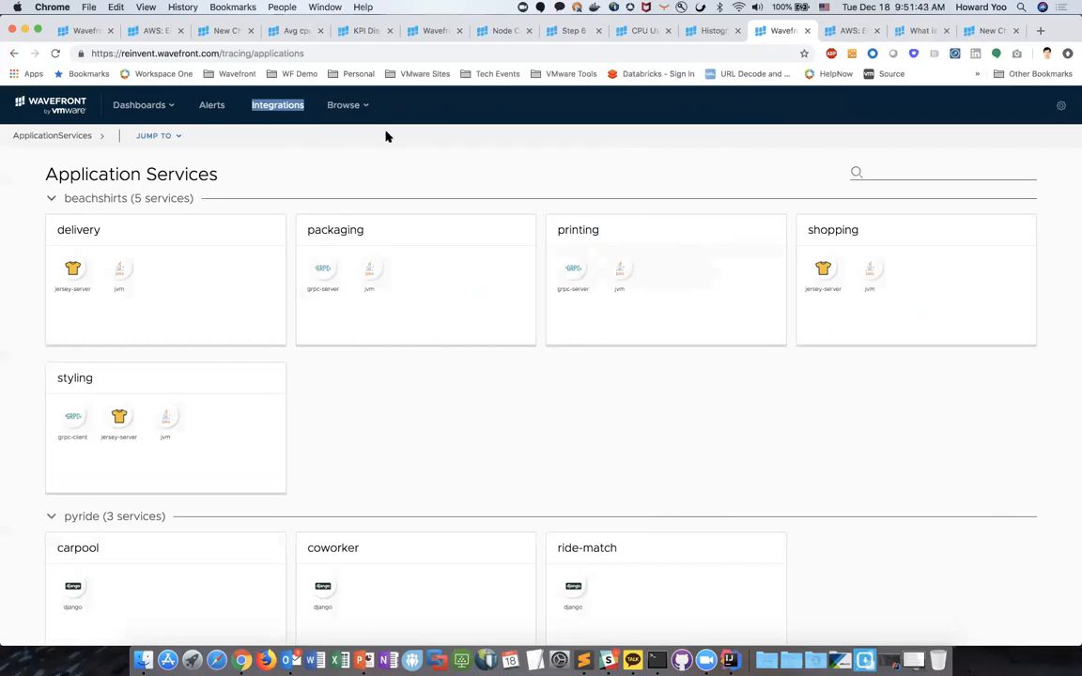
{"action": "left_click", "coordinate": [410, 111]}
{"action": "left_click", "coordinate": [359, 110]}
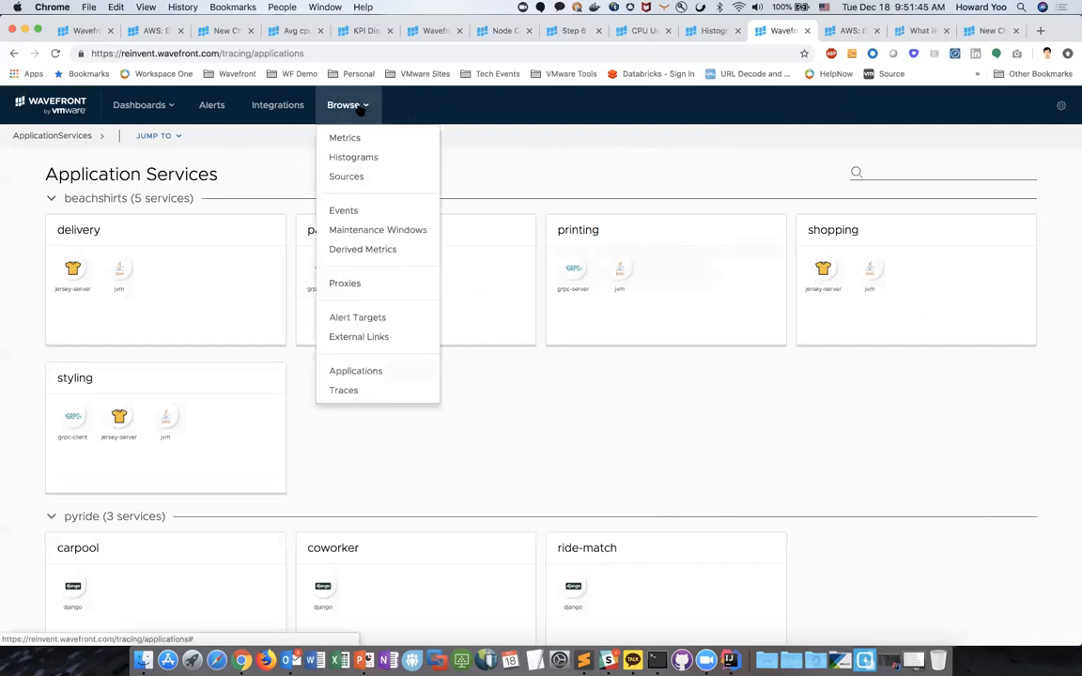
{"action": "left_click", "coordinate": [502, 140]}
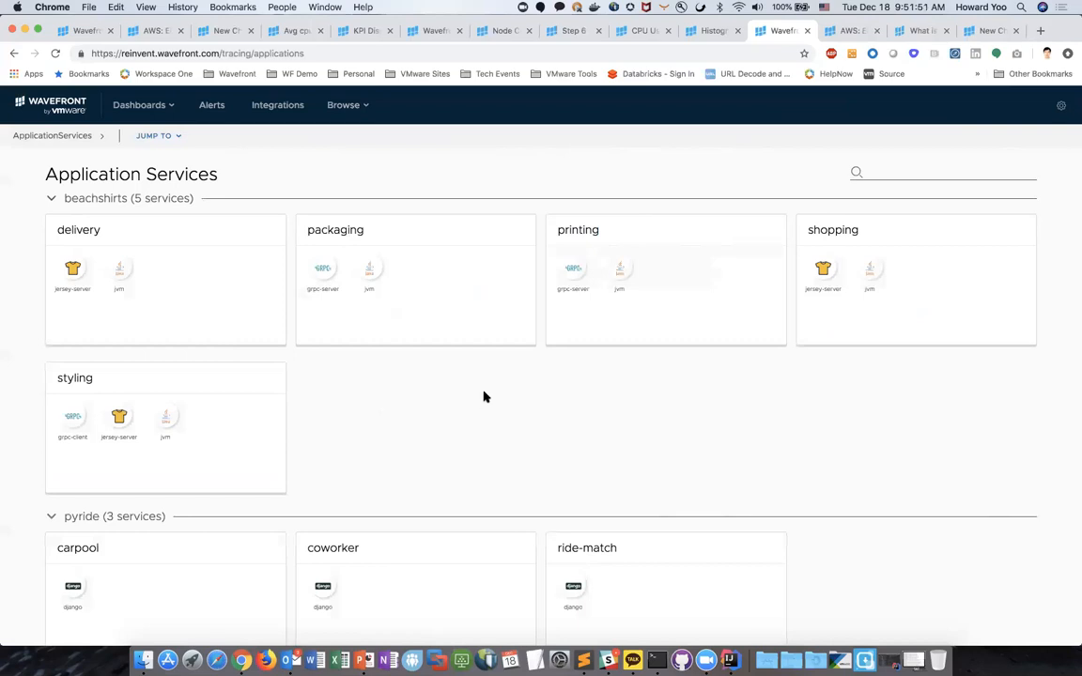
{"action": "scroll", "coordinate": [483, 397], "scroll_direction": "down", "scroll_amount": 2}
{"action": "scroll", "coordinate": [483, 396], "scroll_direction": "up", "scroll_amount": 2}
{"action": "left_click", "coordinate": [160, 139]}
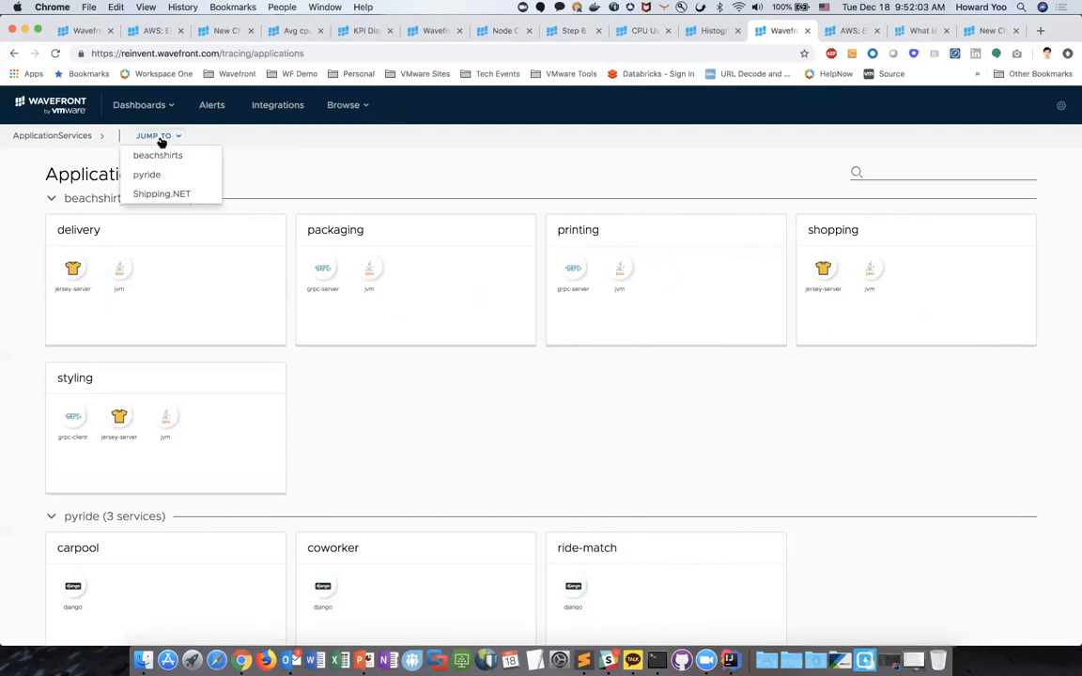
{"action": "left_click", "coordinate": [384, 391]}
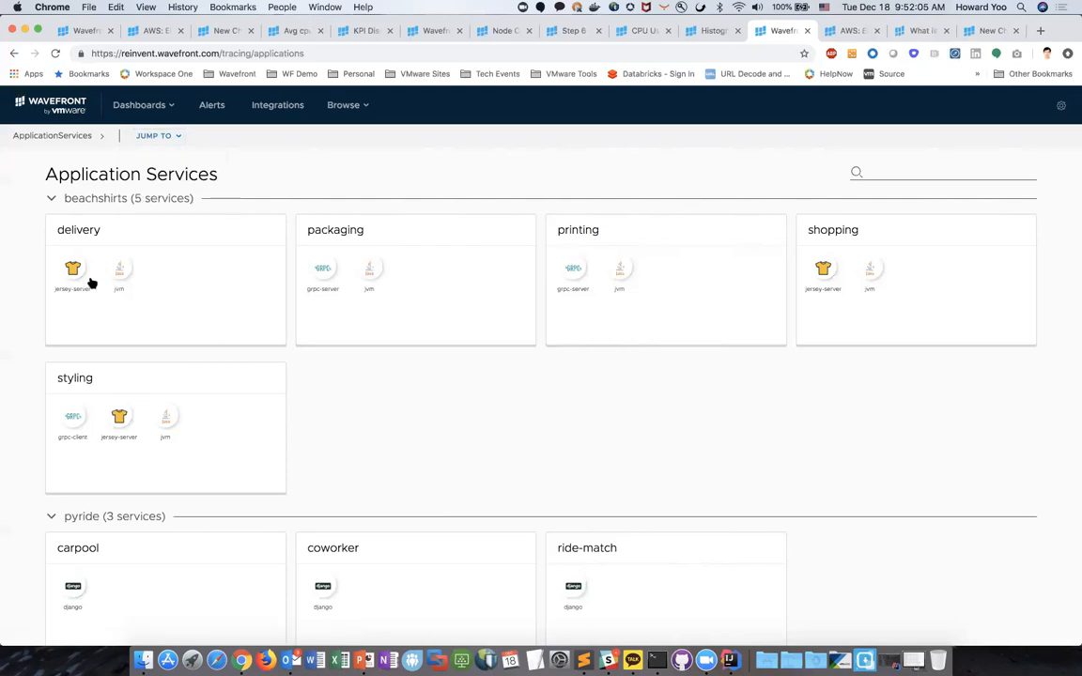
Open the beachshirts delivery service's jersey-server dashboard and compare its charts in Detailed View, finishing in Summarized View.
{"action": "left_click", "coordinate": [74, 268]}
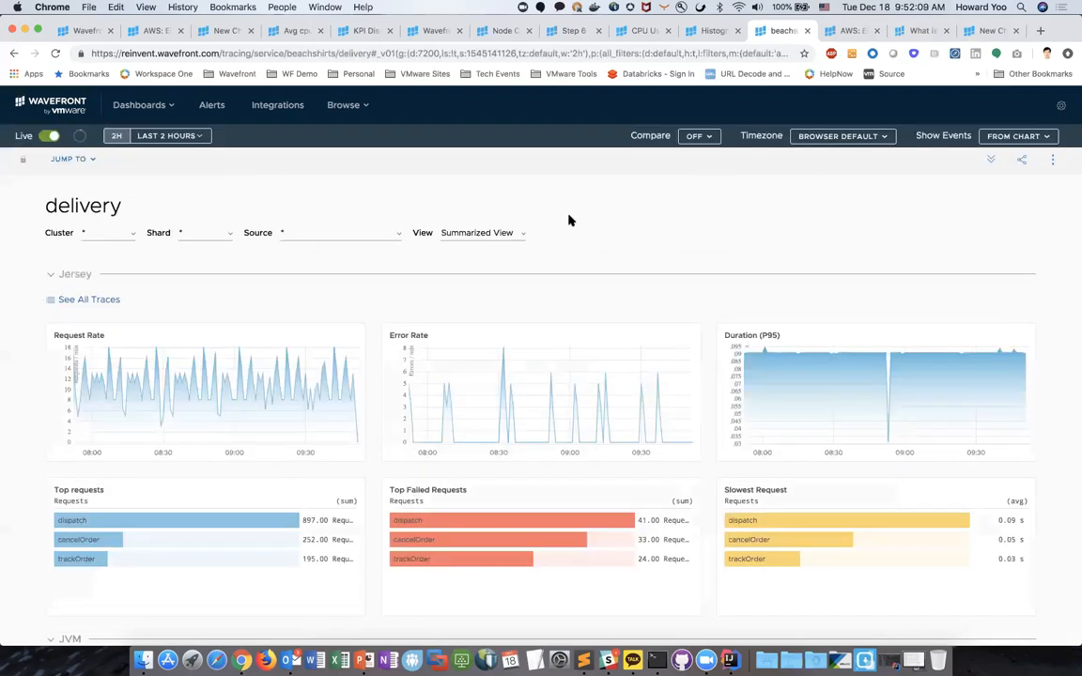
{"action": "left_click", "coordinate": [484, 233]}
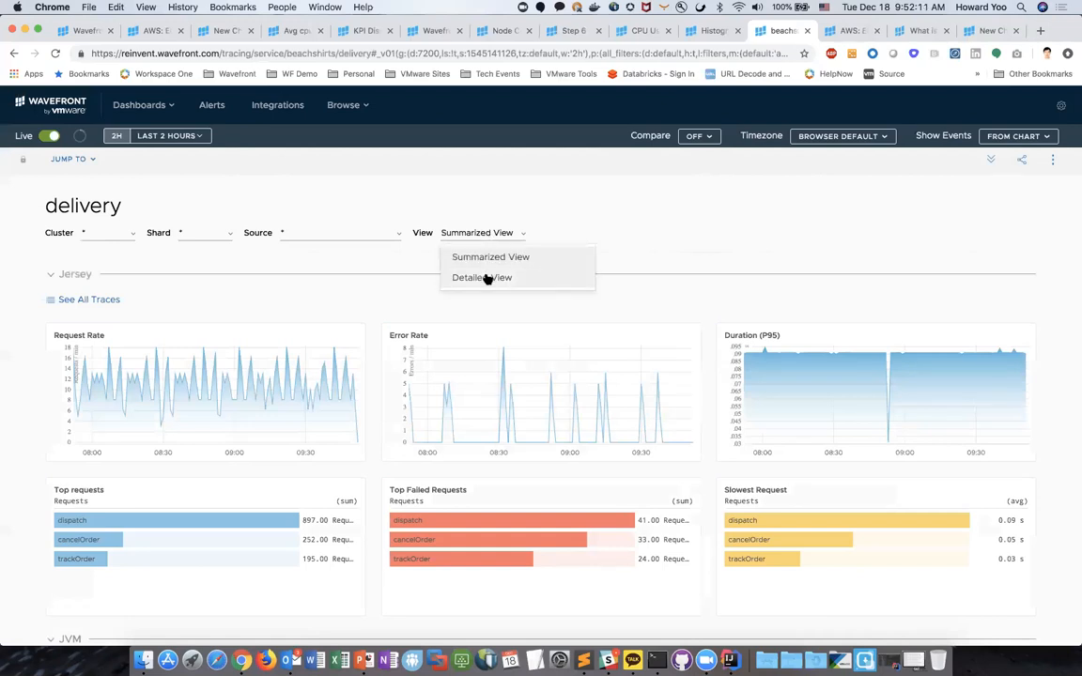
{"action": "left_click", "coordinate": [484, 278]}
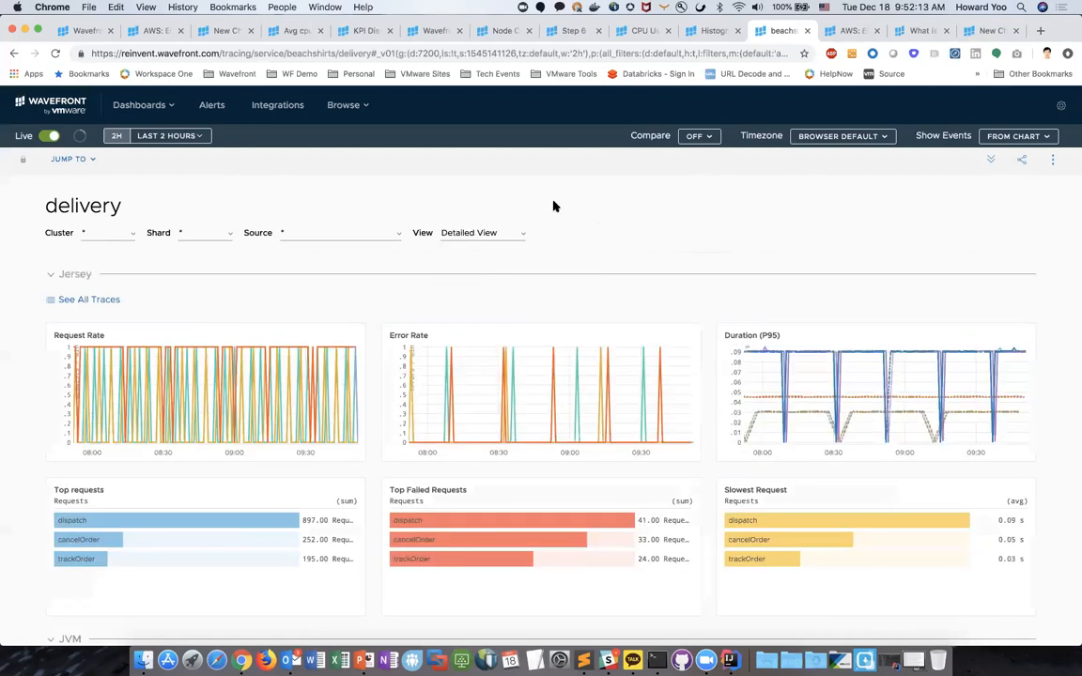
{"action": "left_click", "coordinate": [472, 233]}
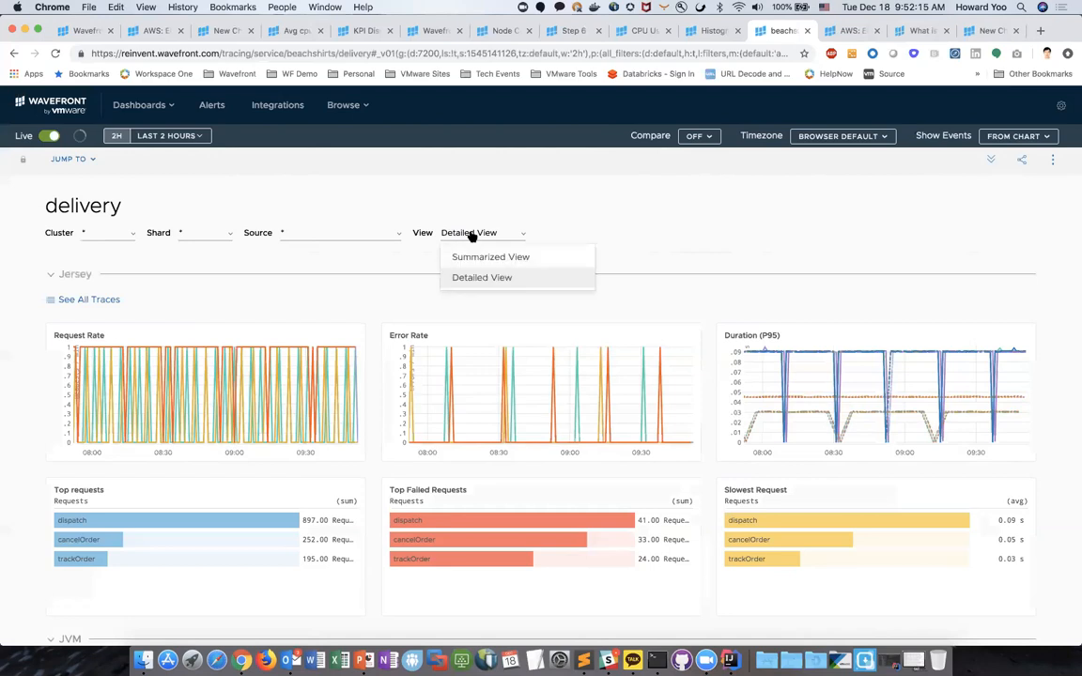
{"action": "left_click", "coordinate": [478, 256]}
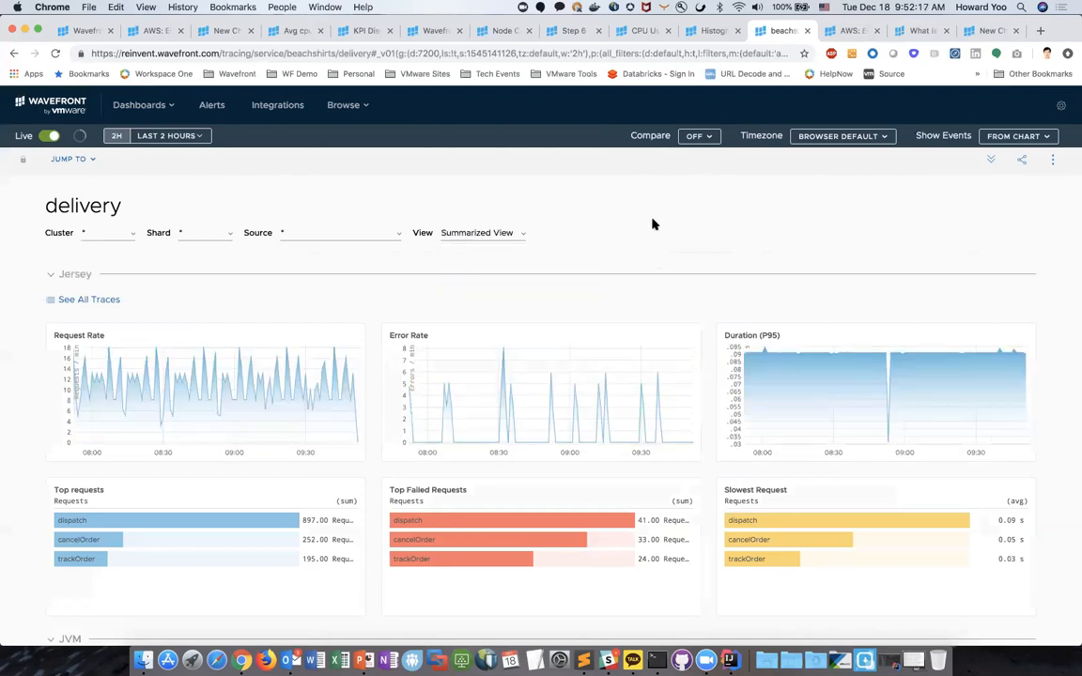
Open the traces for dispatch from the Top Failed Requests chart and set the time range to the last 12 hours.
{"action": "scroll", "coordinate": [654, 223], "scroll_direction": "down", "scroll_amount": 2}
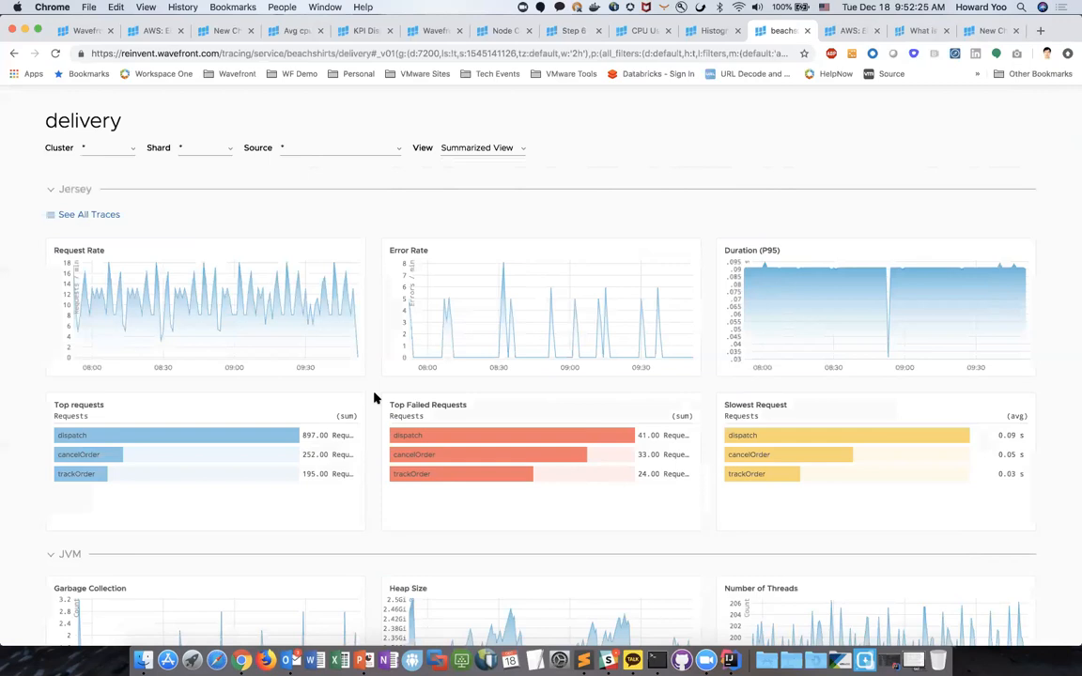
{"action": "left_click", "coordinate": [417, 441]}
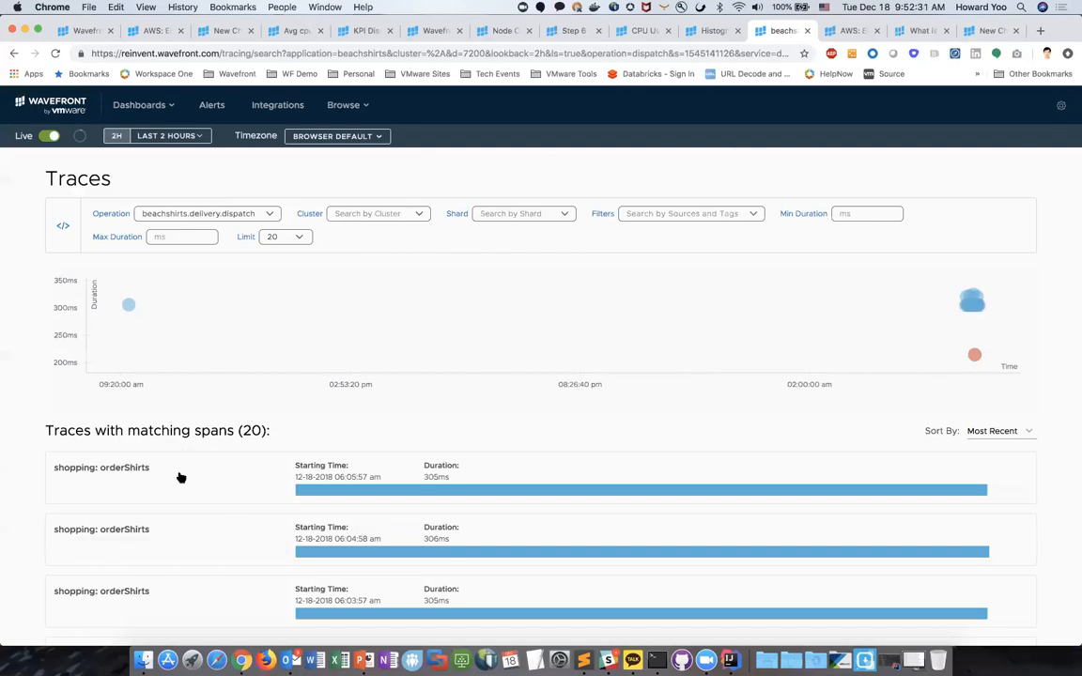
{"action": "left_click", "coordinate": [187, 138]}
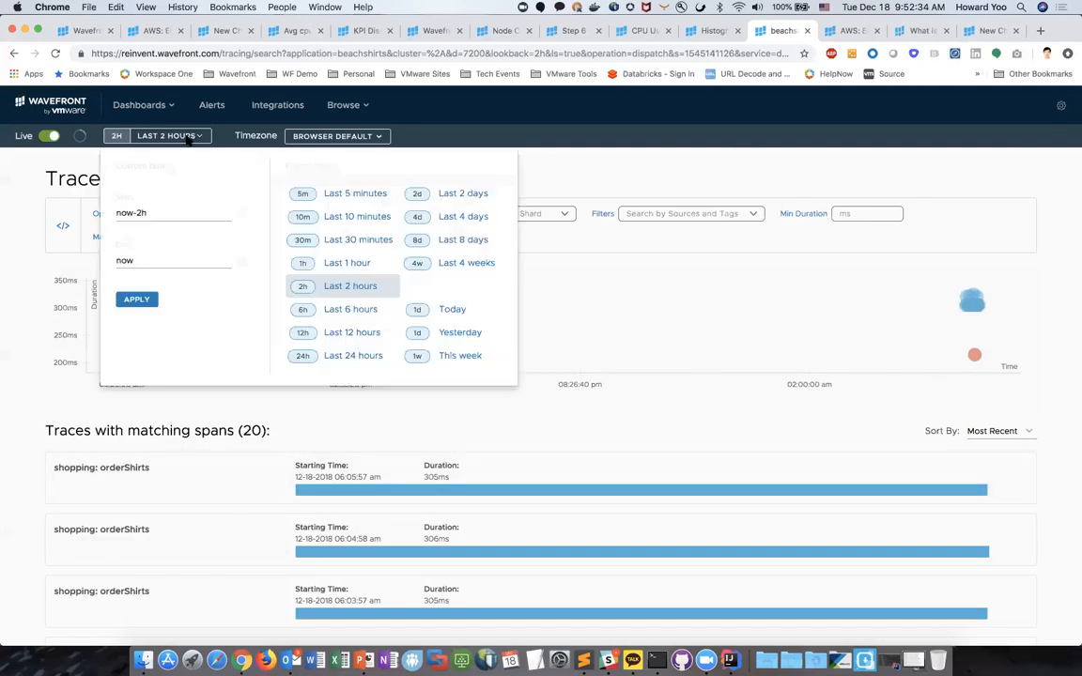
{"action": "left_click", "coordinate": [352, 333]}
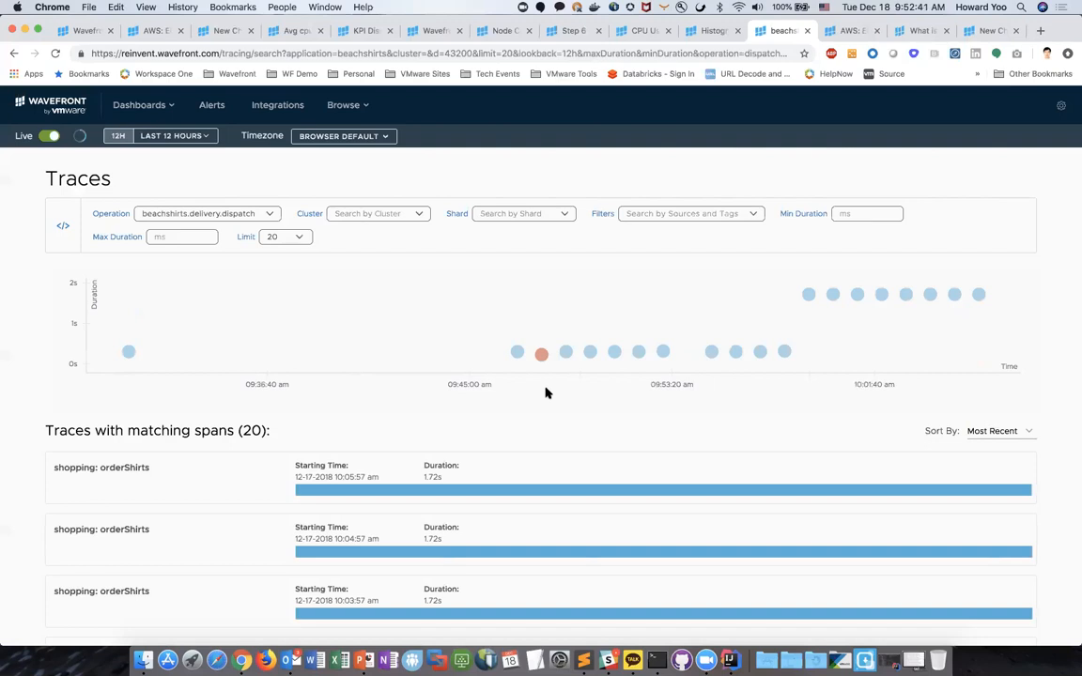
Find the erroneous orderShirts trace on the duration plot and open it to examine its span timeline.
{"action": "mouse_move", "coordinate": [541, 357]}
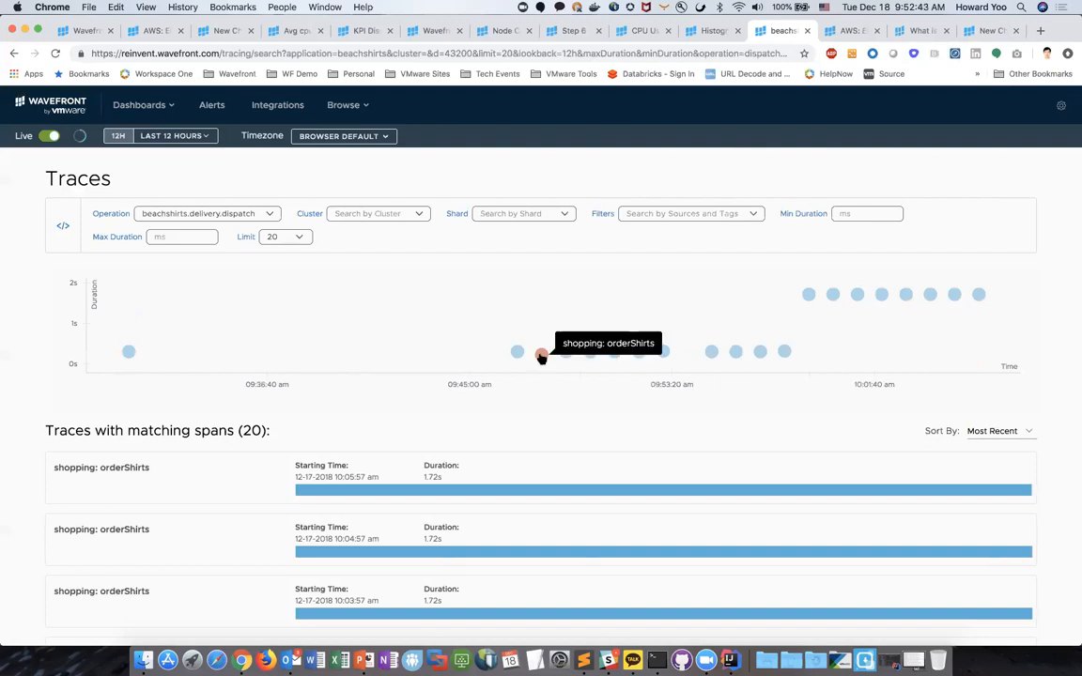
{"action": "left_click", "coordinate": [541, 357]}
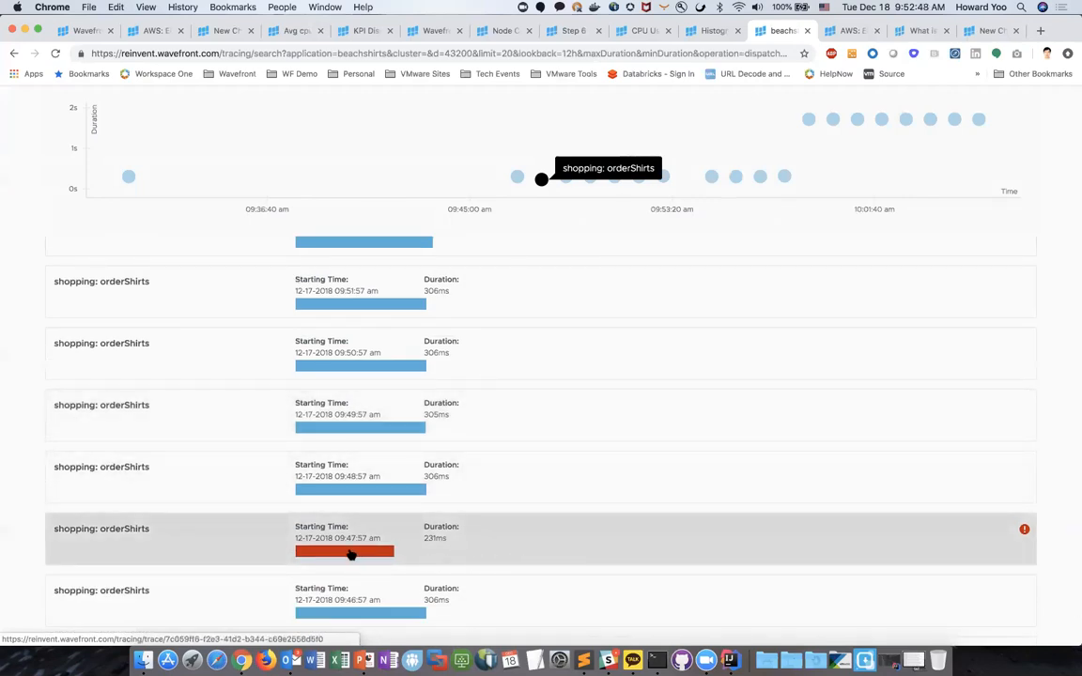
{"action": "left_click", "coordinate": [522, 538]}
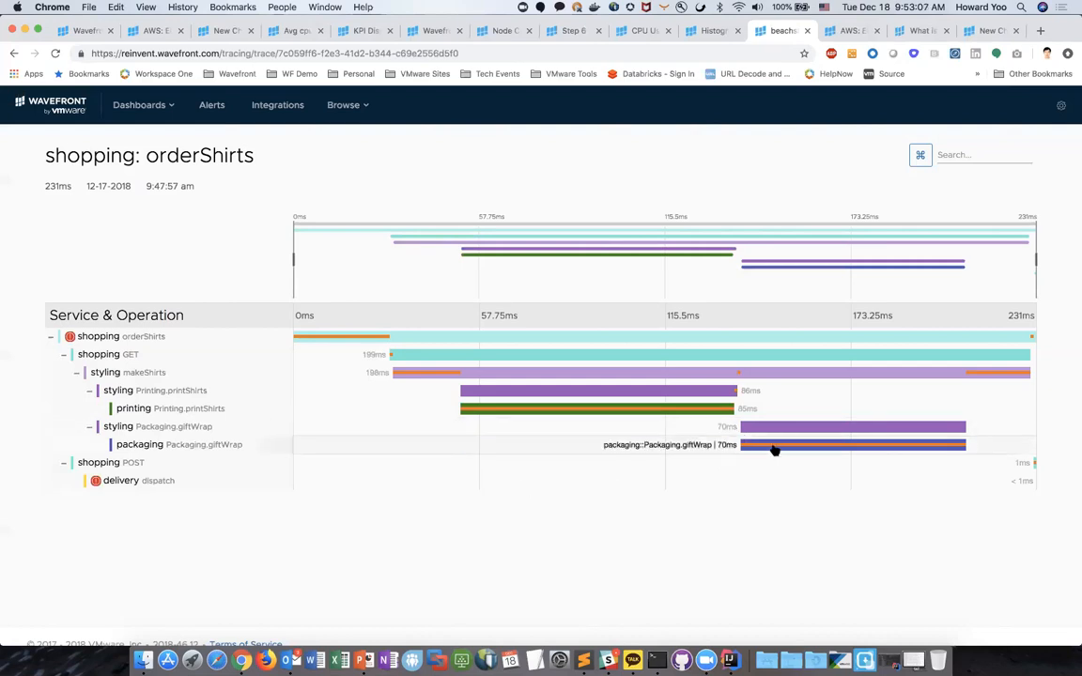
Expand the delivery dispatch span's details and examine its tags and process source.
{"action": "left_click", "coordinate": [152, 482]}
{"action": "scroll", "coordinate": [152, 486], "scroll_direction": "down", "scroll_amount": 1}
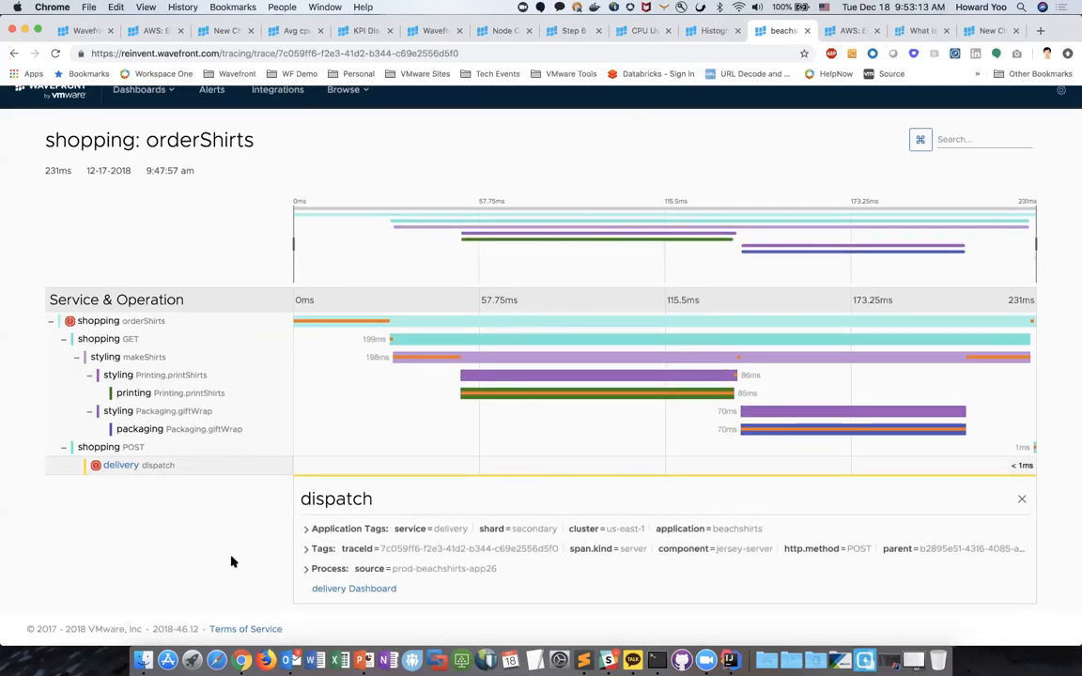
{"action": "left_click", "coordinate": [306, 548]}
{"action": "scroll", "coordinate": [243, 543], "scroll_direction": "down", "scroll_amount": 5}
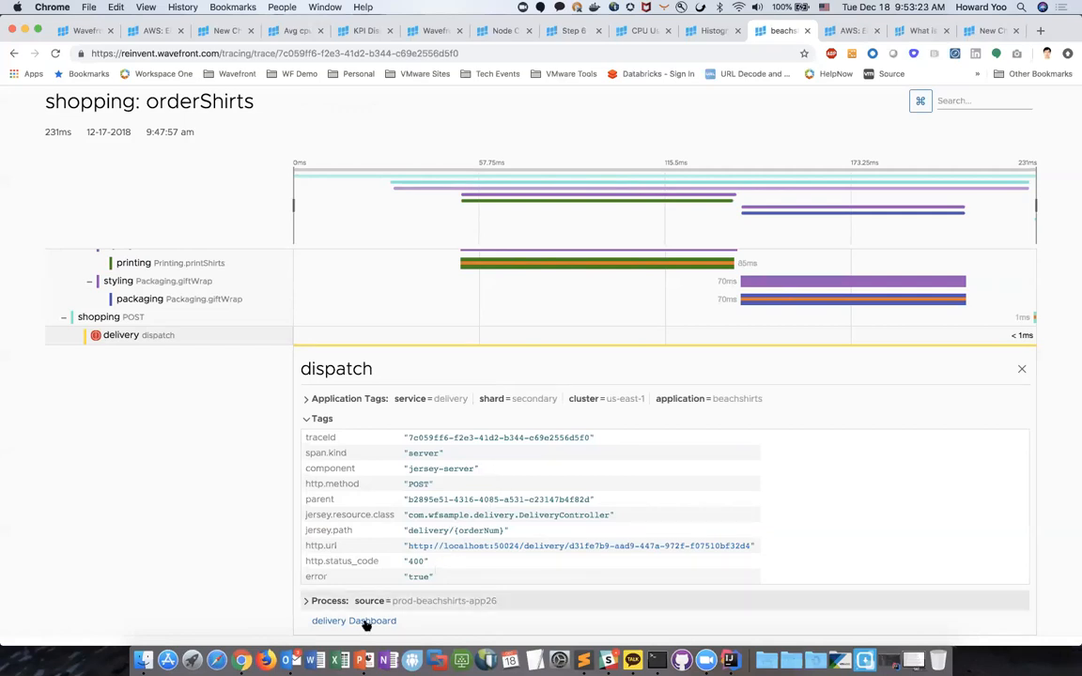
{"action": "left_click", "coordinate": [319, 601]}
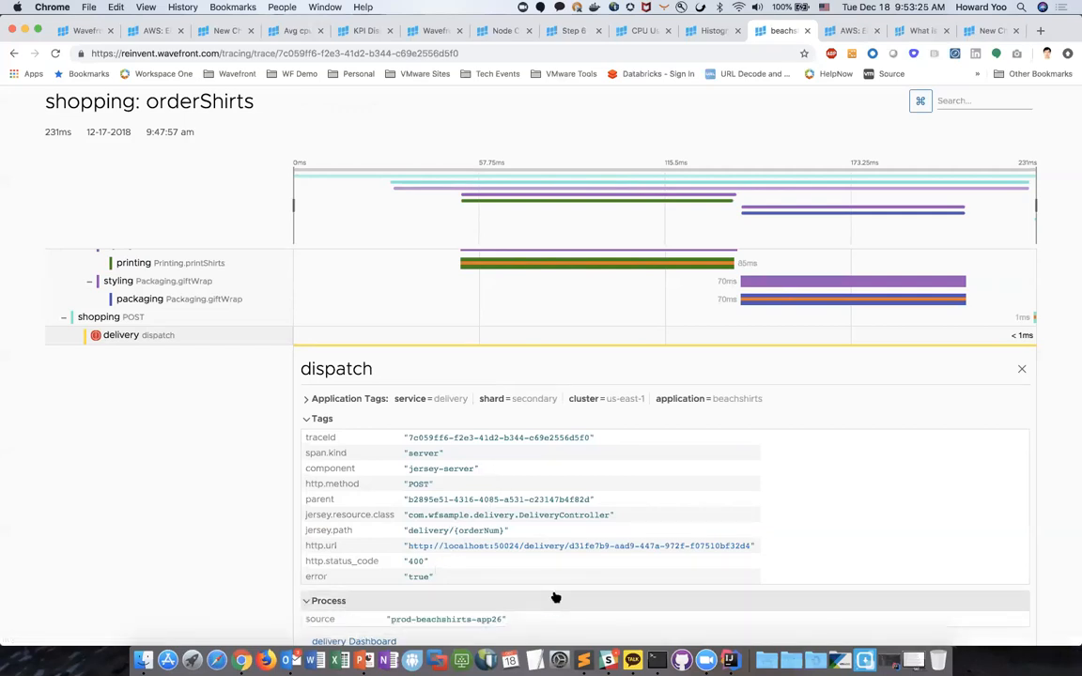
{"action": "scroll", "coordinate": [555, 597], "scroll_direction": "down", "scroll_amount": 1}
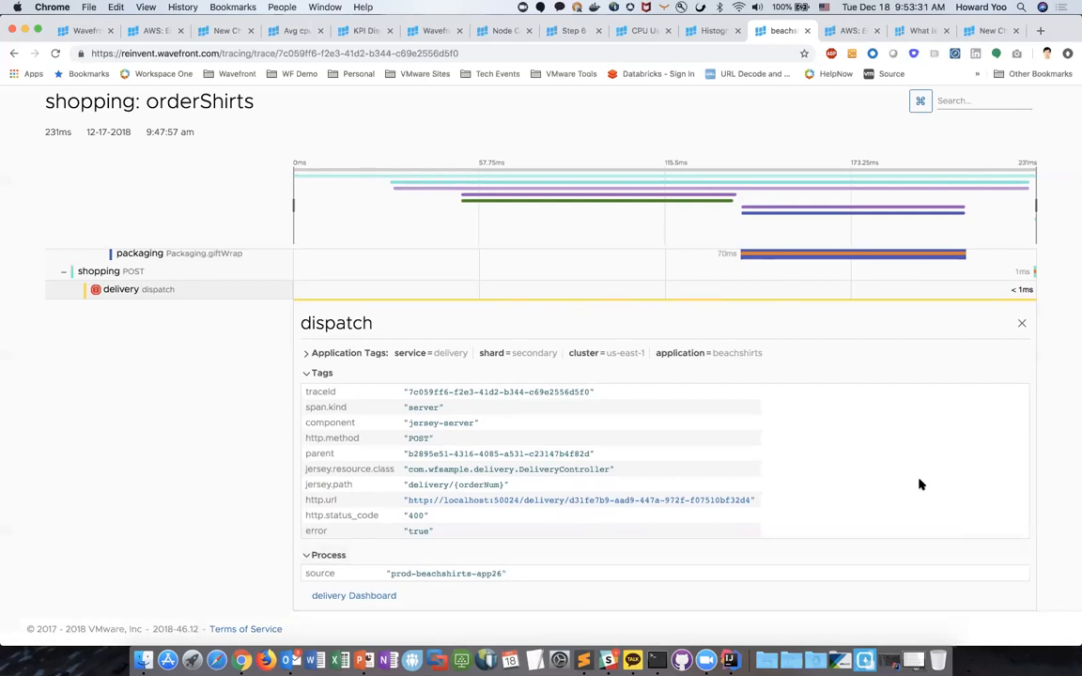
{"action": "scroll", "coordinate": [875, 492], "scroll_direction": "up", "scroll_amount": 5}
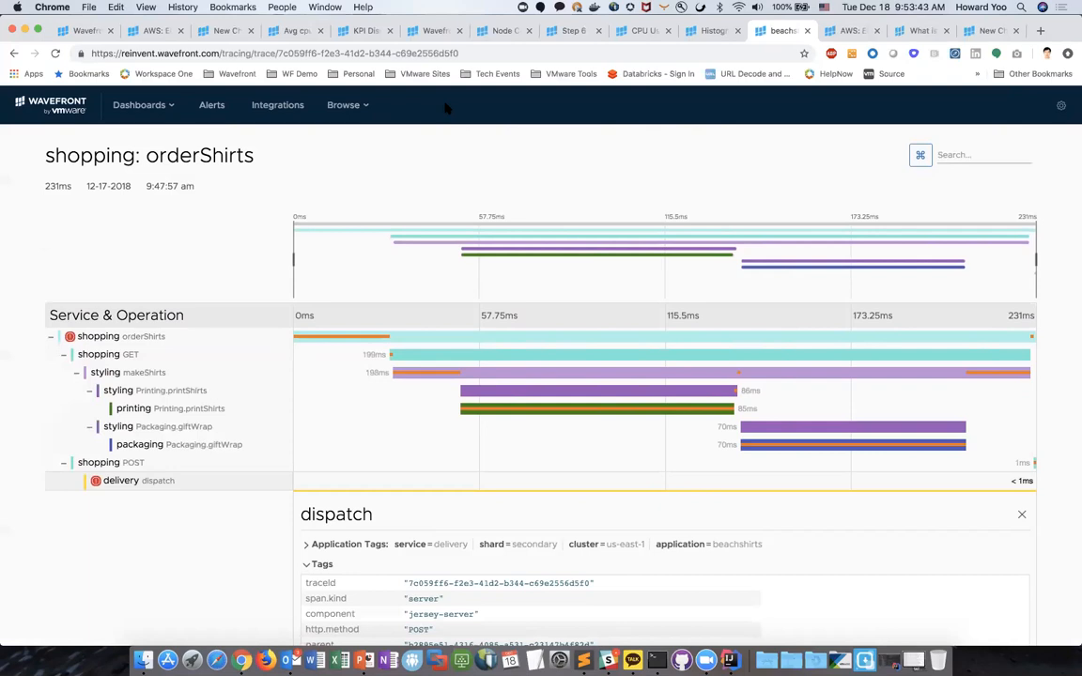
{"action": "left_click", "coordinate": [923, 32]}
{"action": "left_click", "coordinate": [986, 31]}
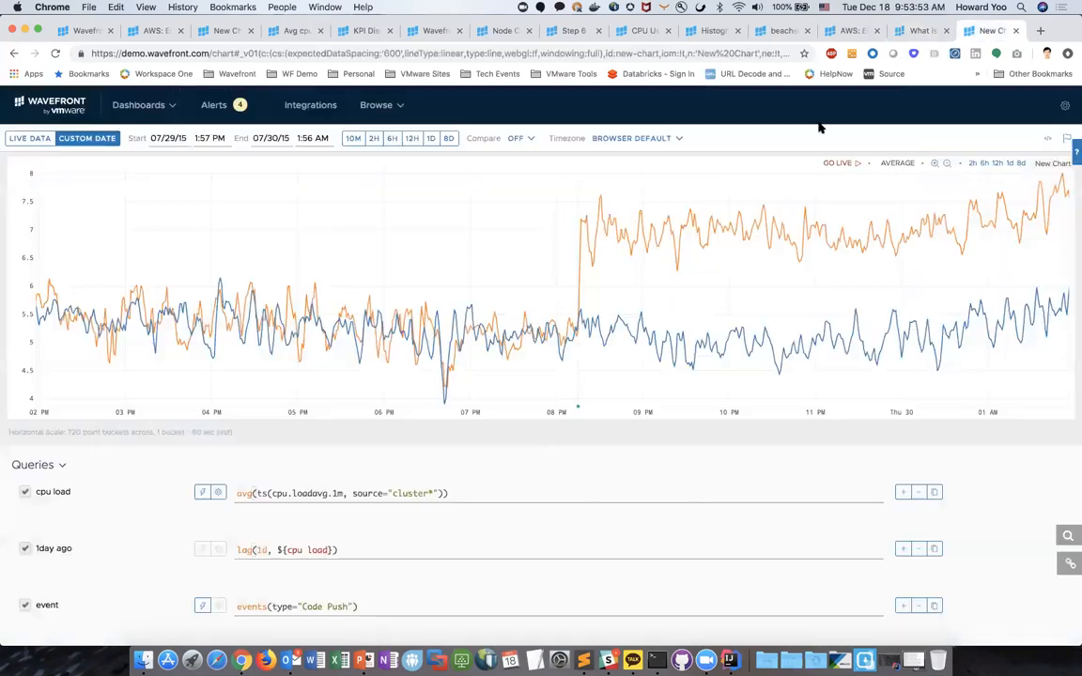
{"action": "left_click", "coordinate": [848, 31]}
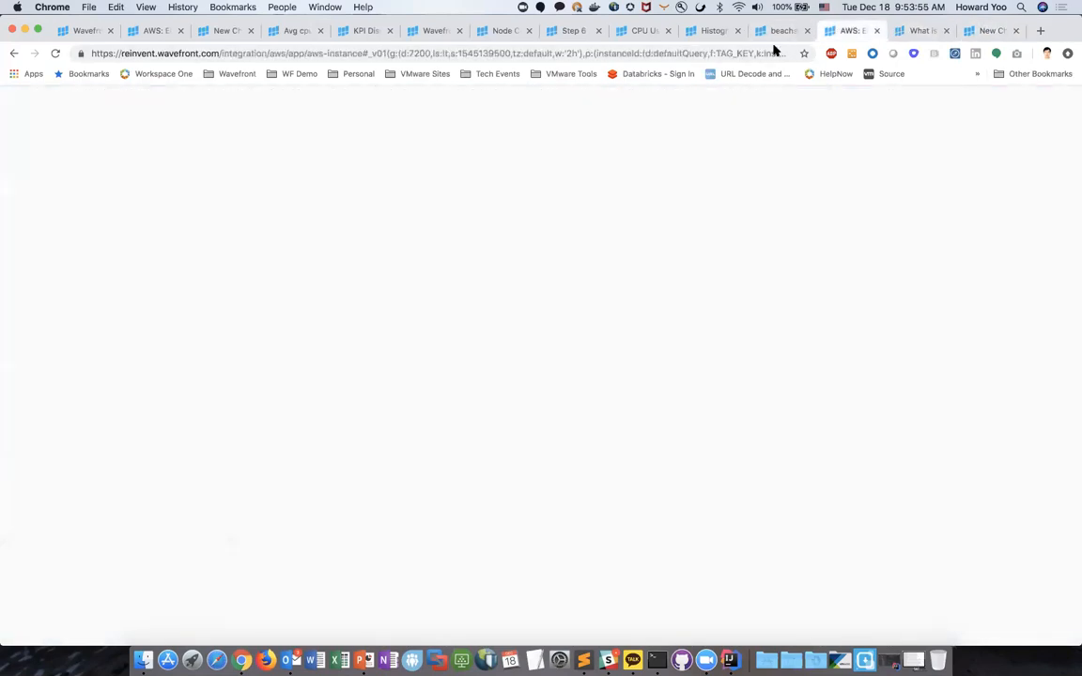
{"action": "left_click", "coordinate": [781, 32]}
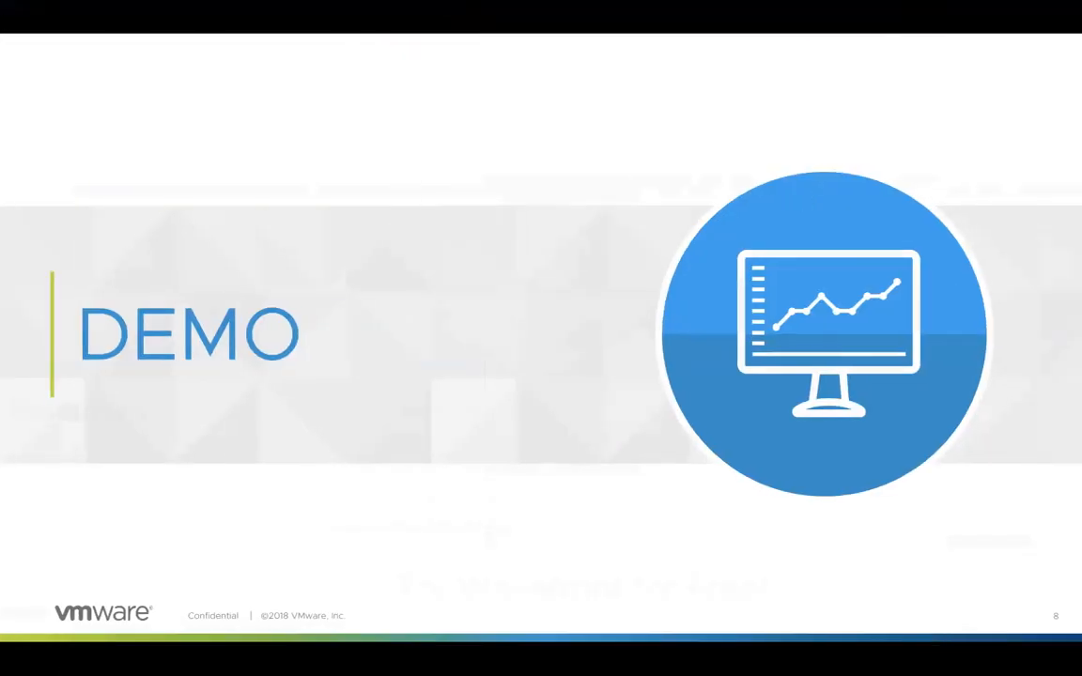
{"action": "key", "text": "Right"}
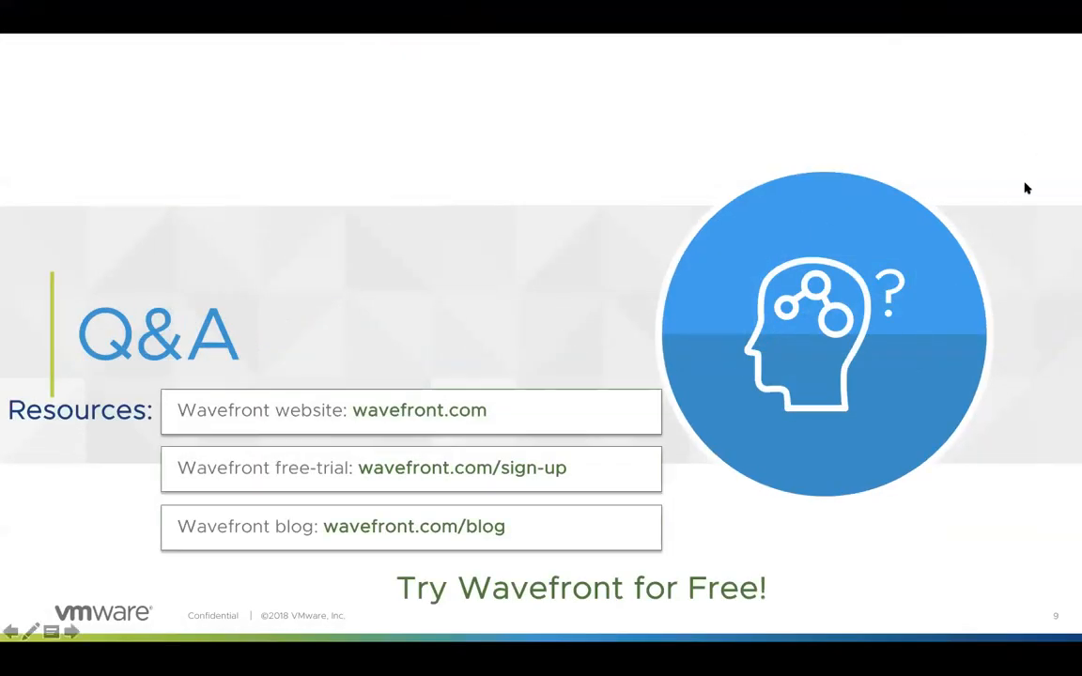